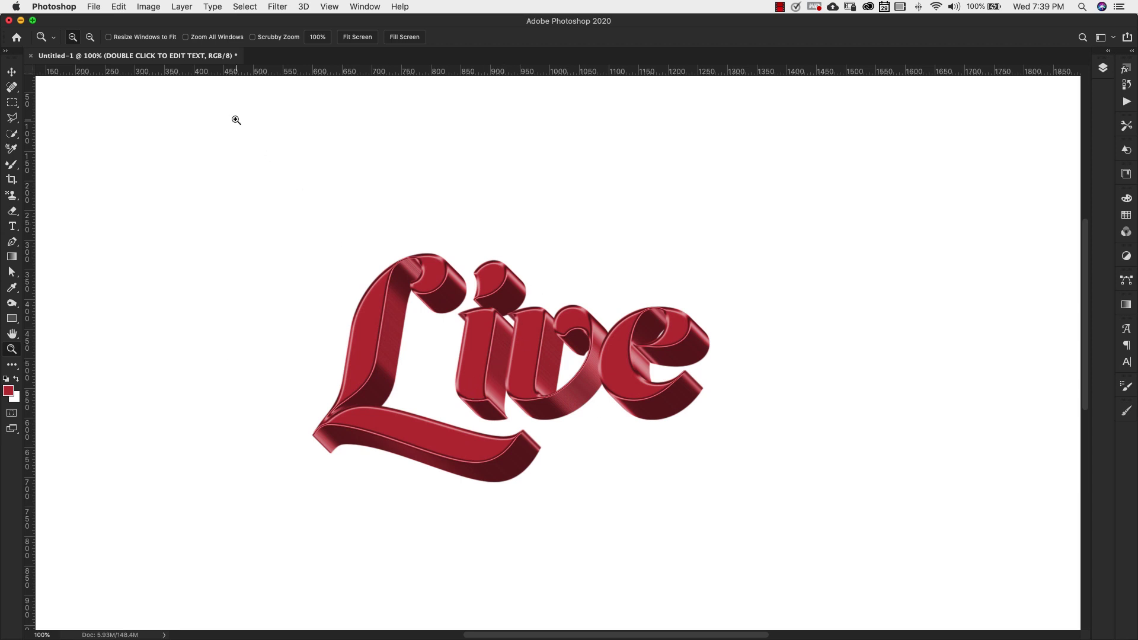
Step: Create a blank 1920 × 1080 px, 72 ppi document from the Custom recent preset
left_click(94, 7)
left_click(105, 23)
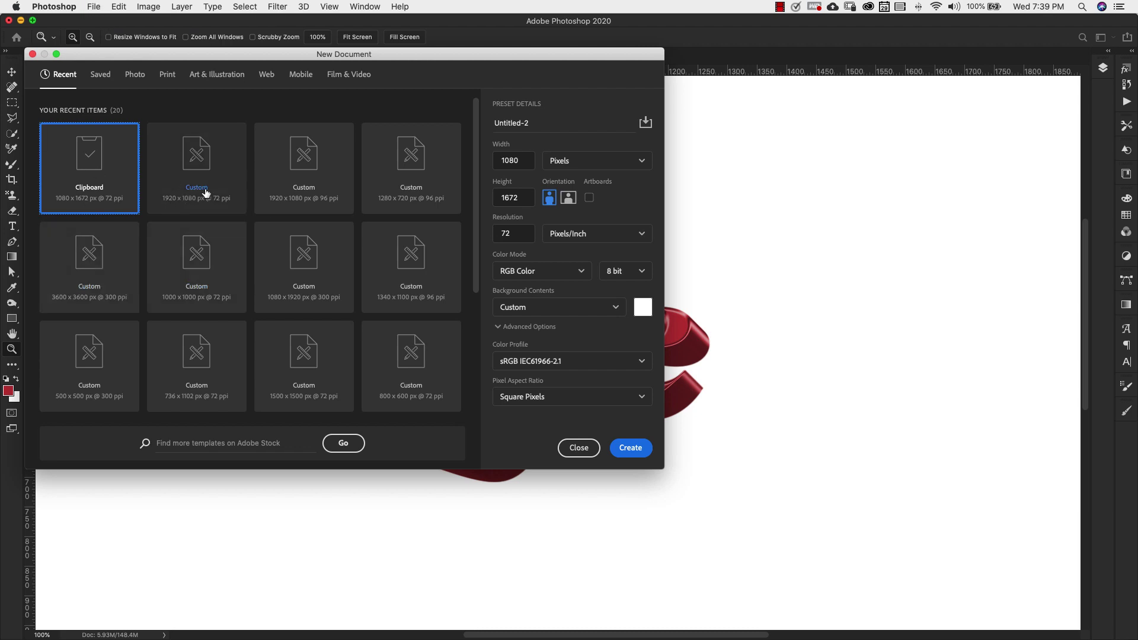
left_click(178, 204)
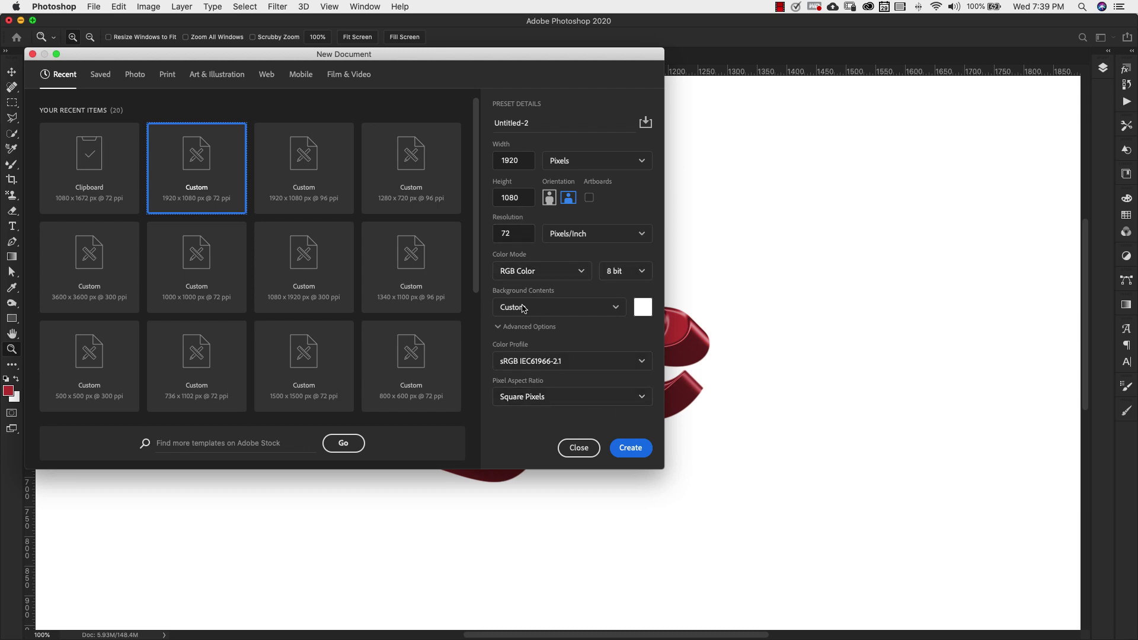
left_click(632, 448)
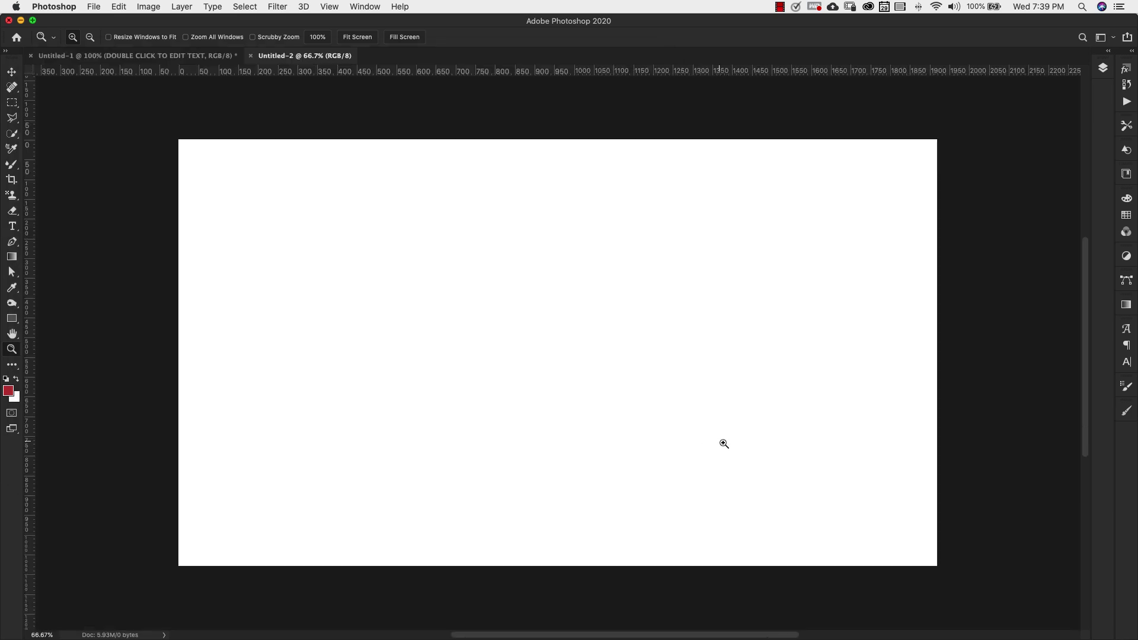
Step: Add red Lust Script text 'Love' to the canvas and move it right and down toward centre
left_click(14, 228)
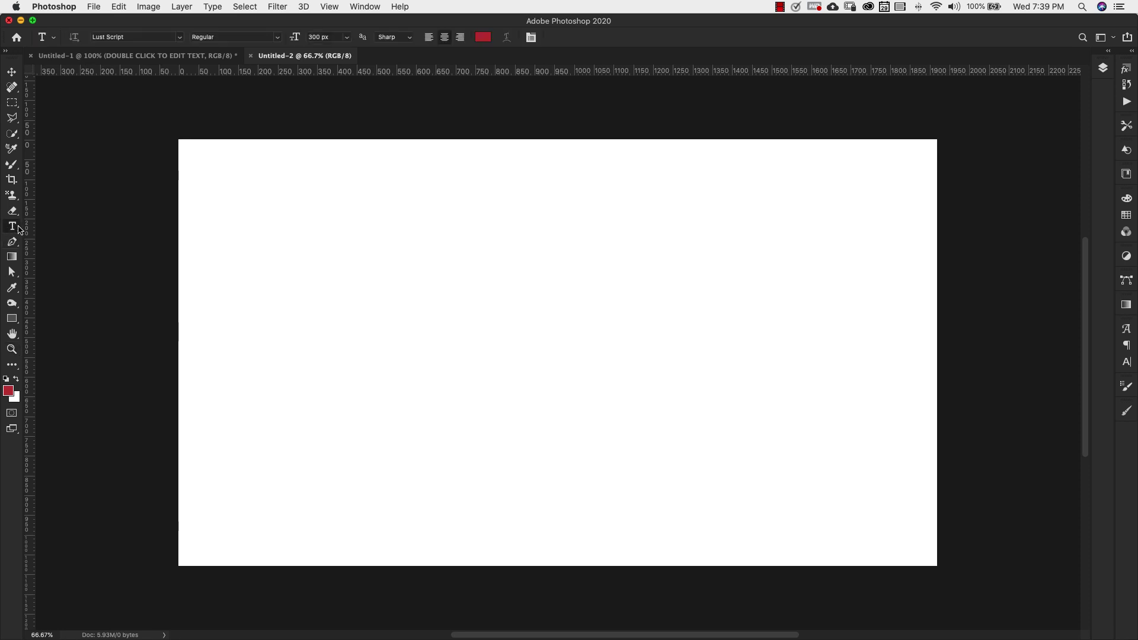
left_click(418, 311)
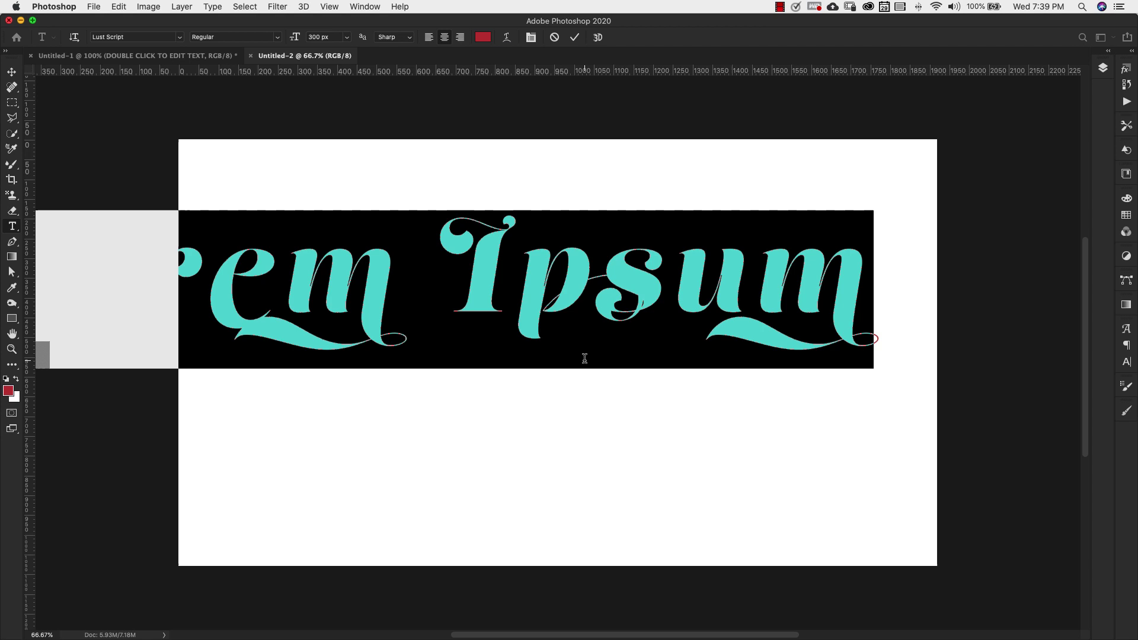
key("BackSpace")
type("Love")
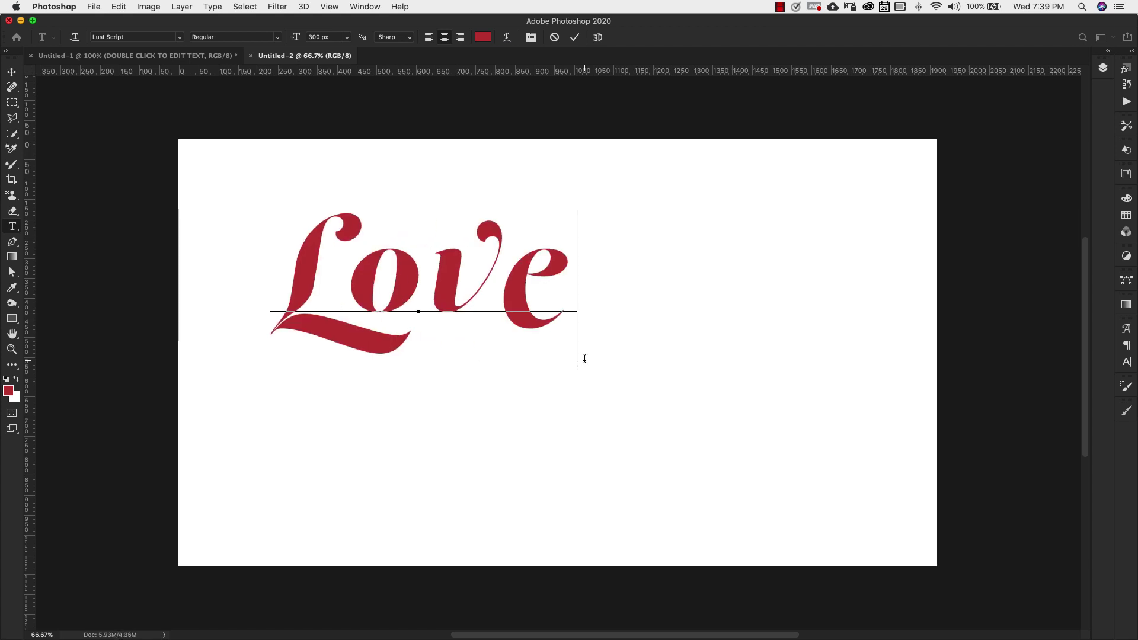
key("Escape")
key("v")
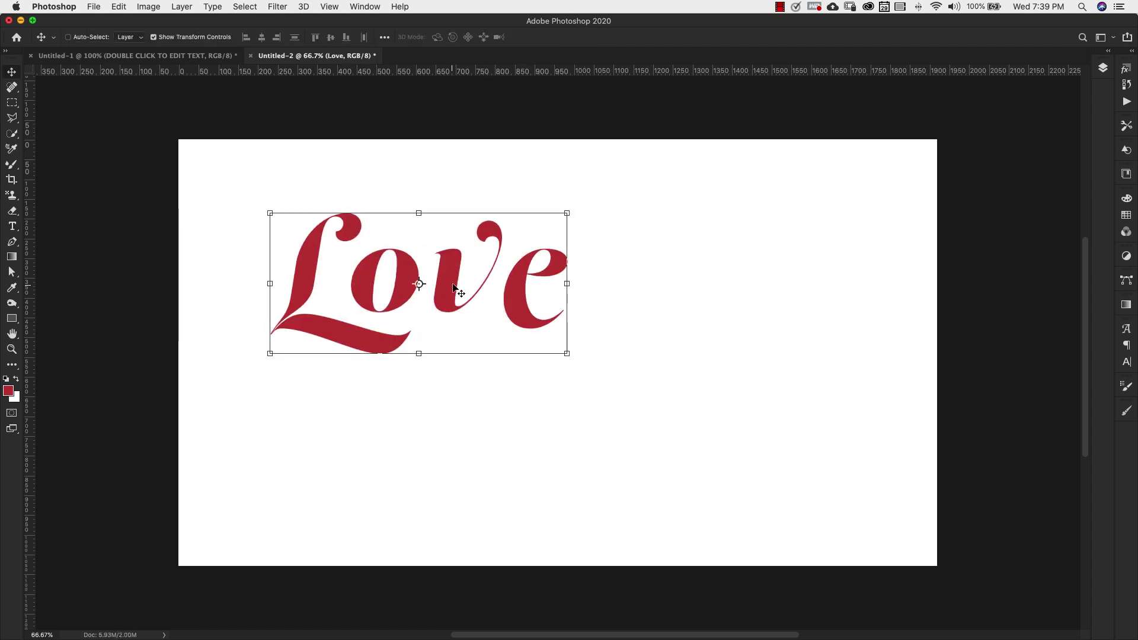
left_click_drag(523, 310, 561, 355)
Step: Set the Love text's tracking to 0 and confirm its #bf3737 crimson colour
left_click(1127, 364)
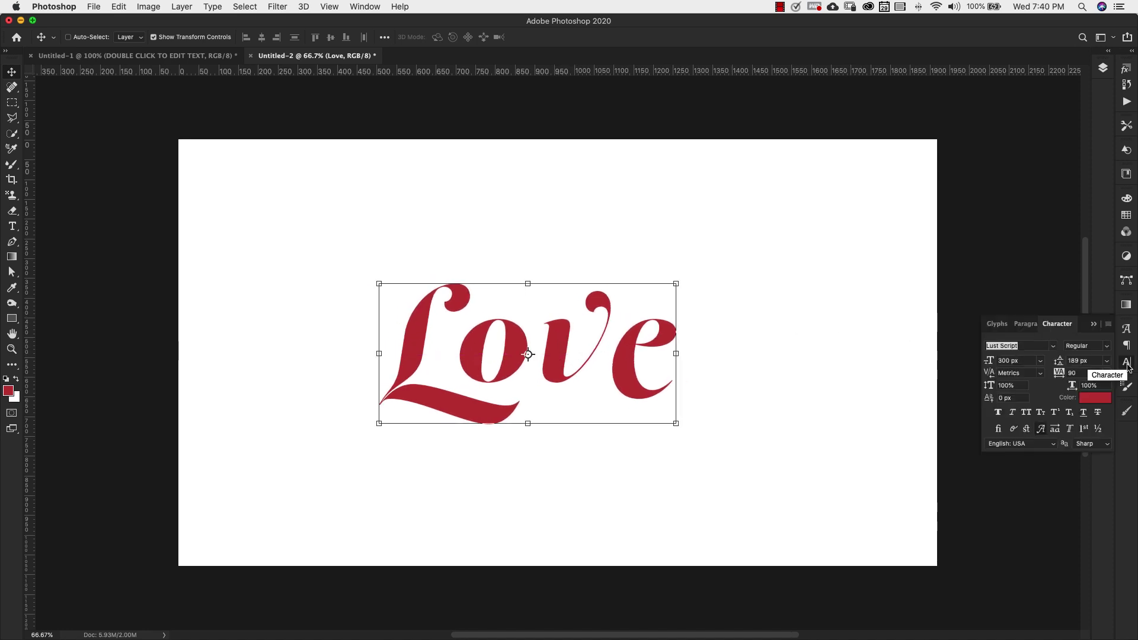
left_click(355, 6)
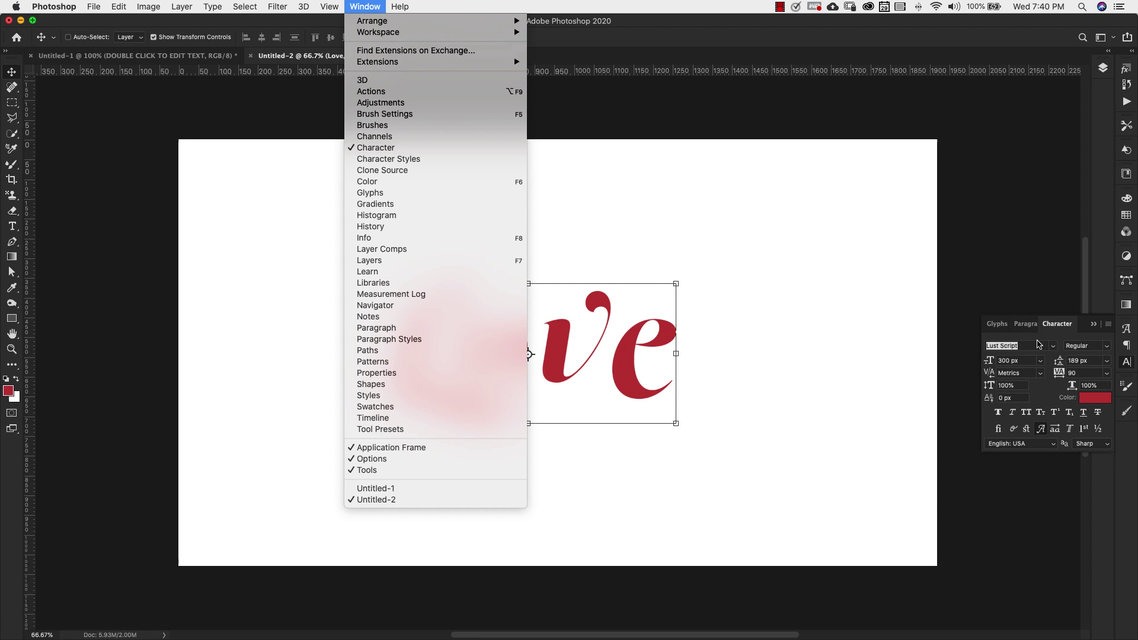
left_click(1040, 343)
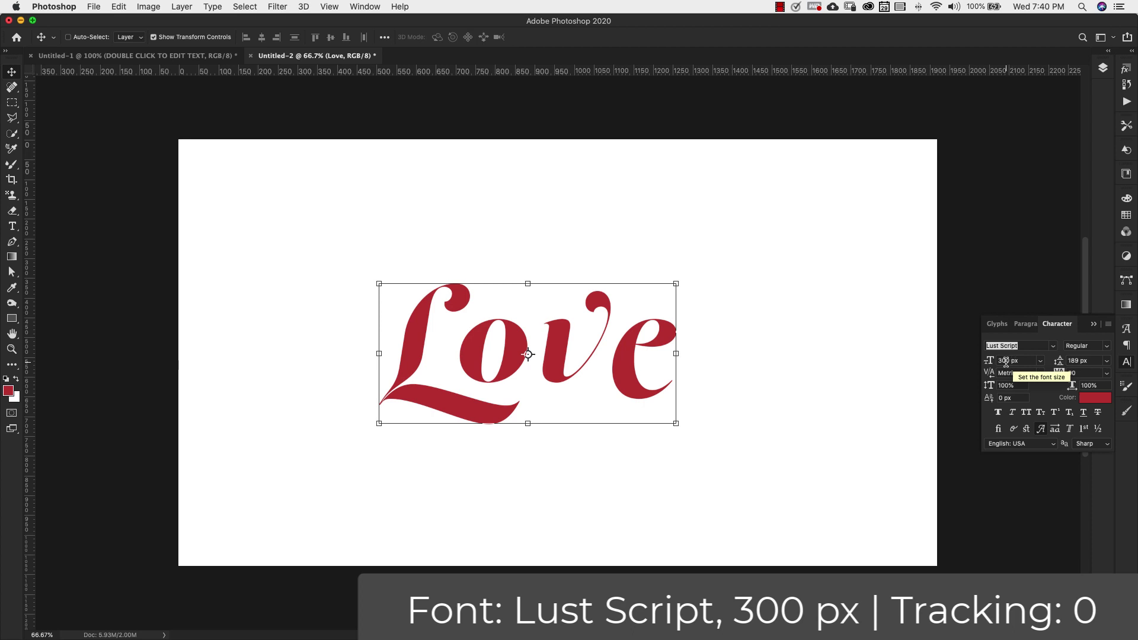
key("Tab")
key("Tab")
key("Tab")
key("Tab")
key("Tab")
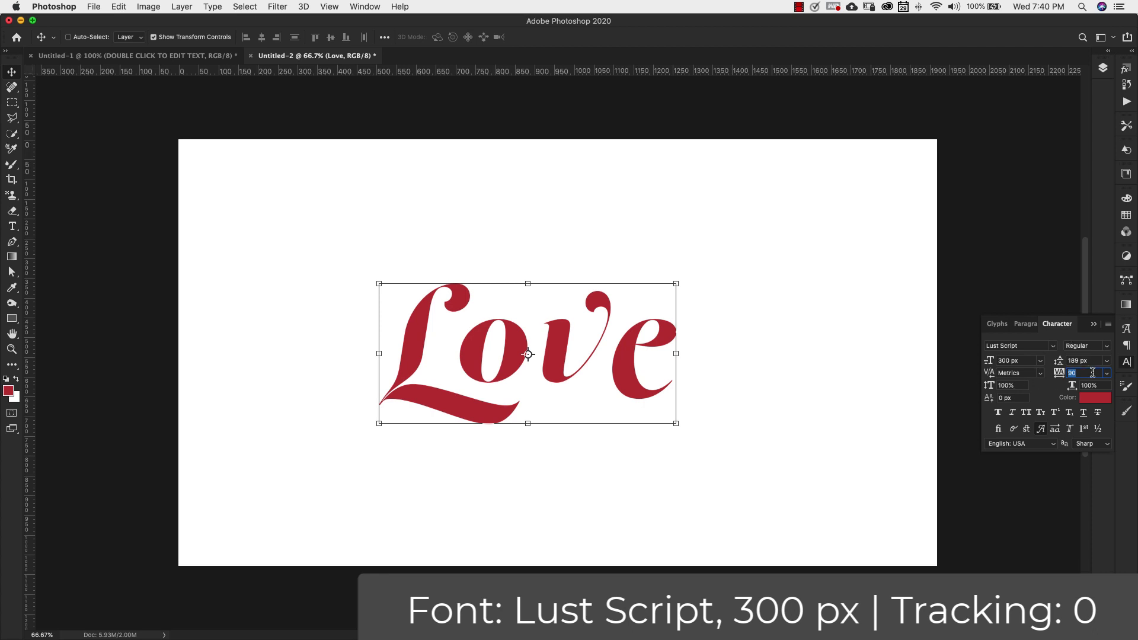
type("0")
key("Return")
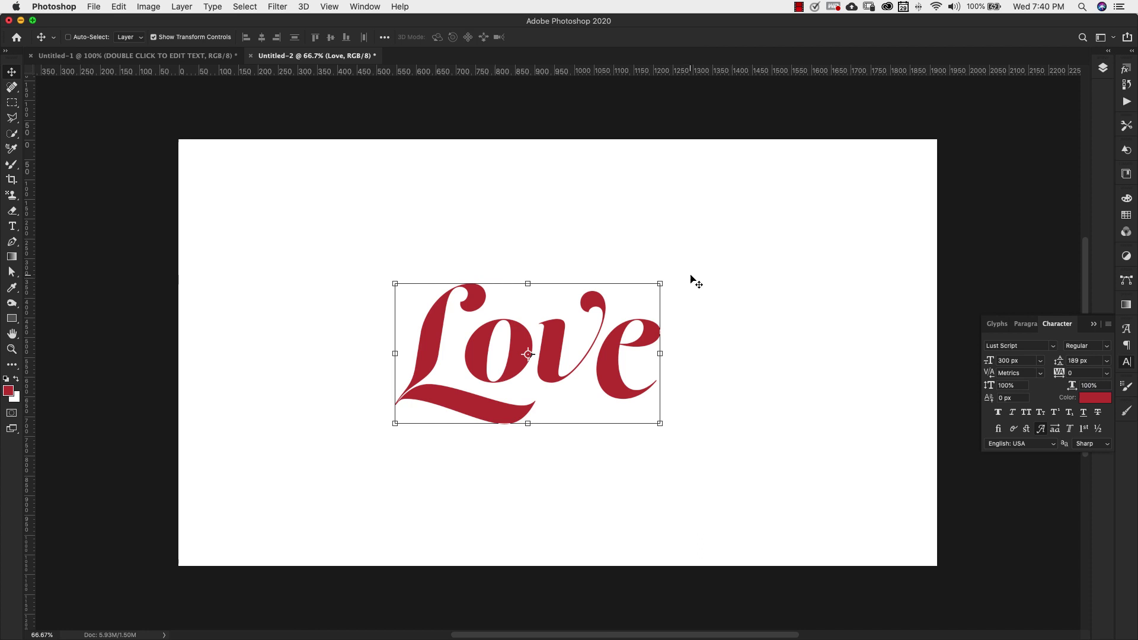
left_click(1089, 398)
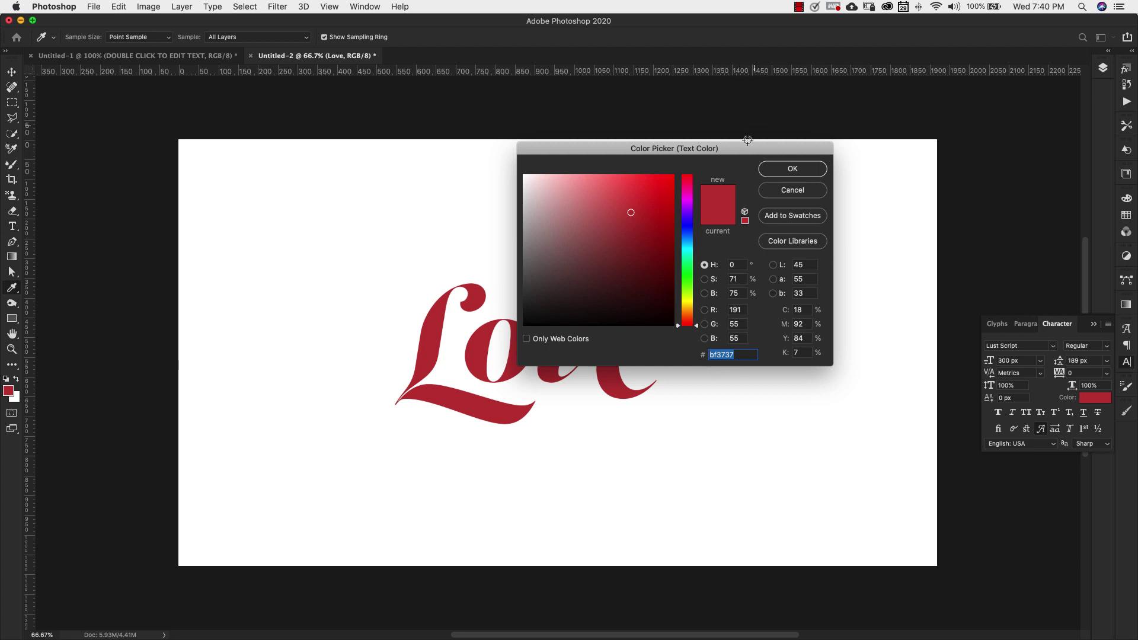
key("Return")
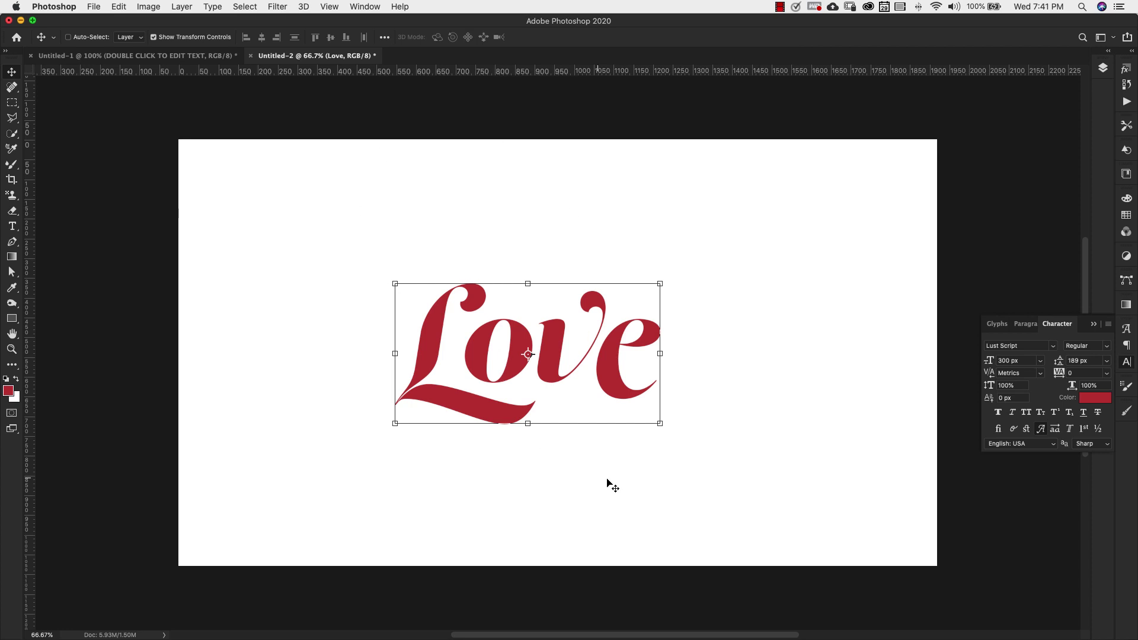
Step: Select the Love layer and open its Blending Options in Layer Style
left_click(1094, 323)
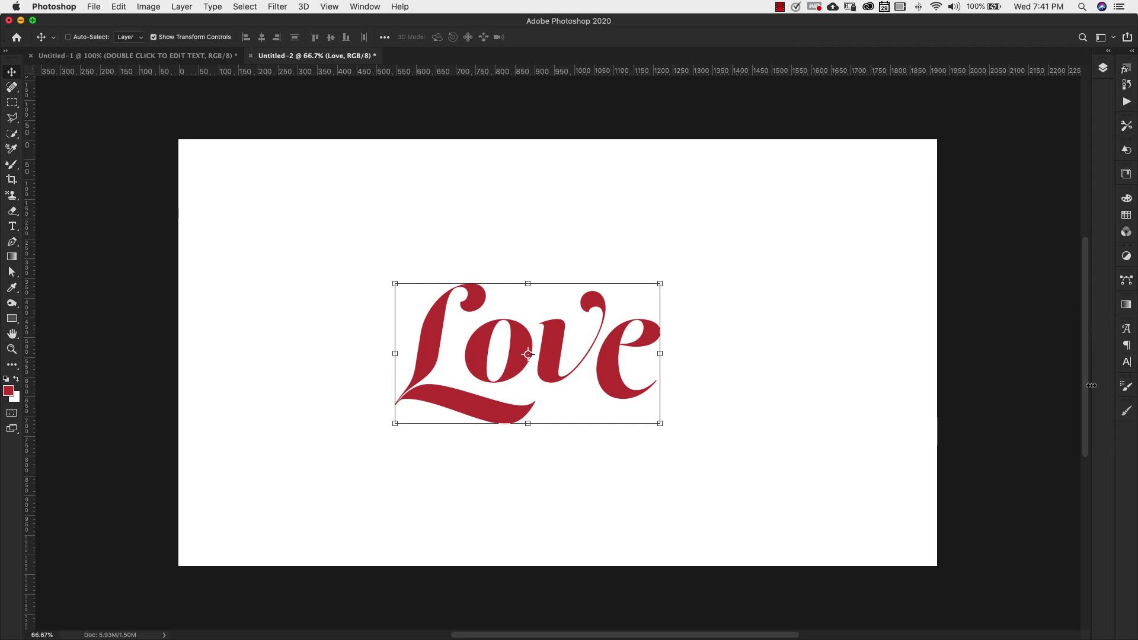
left_click(1103, 68)
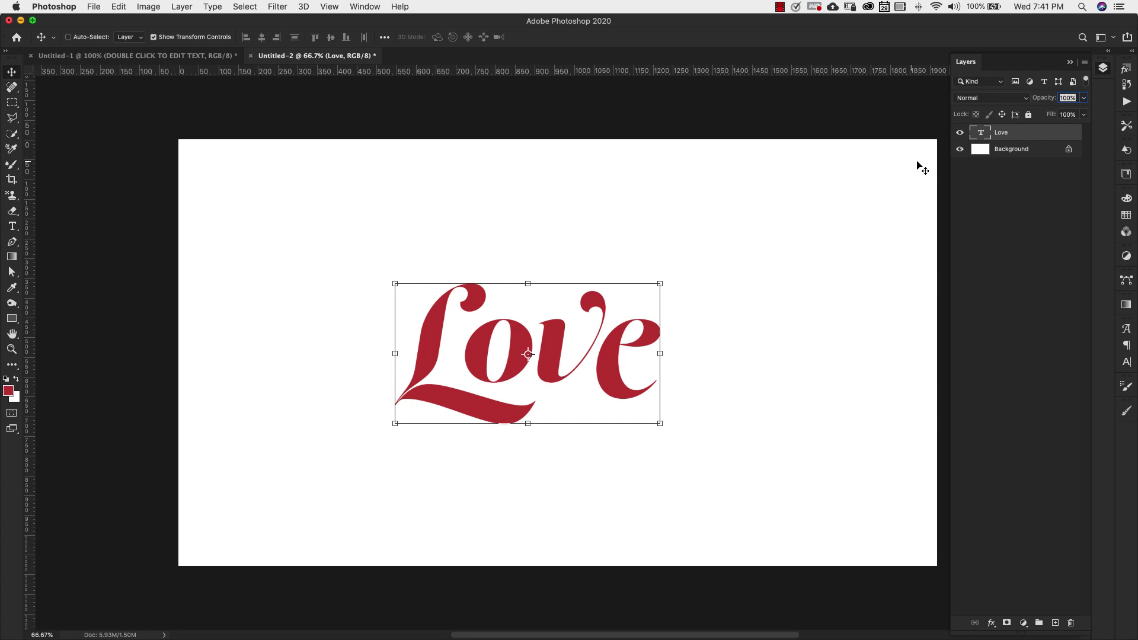
left_click(1062, 128)
right_click(1064, 133)
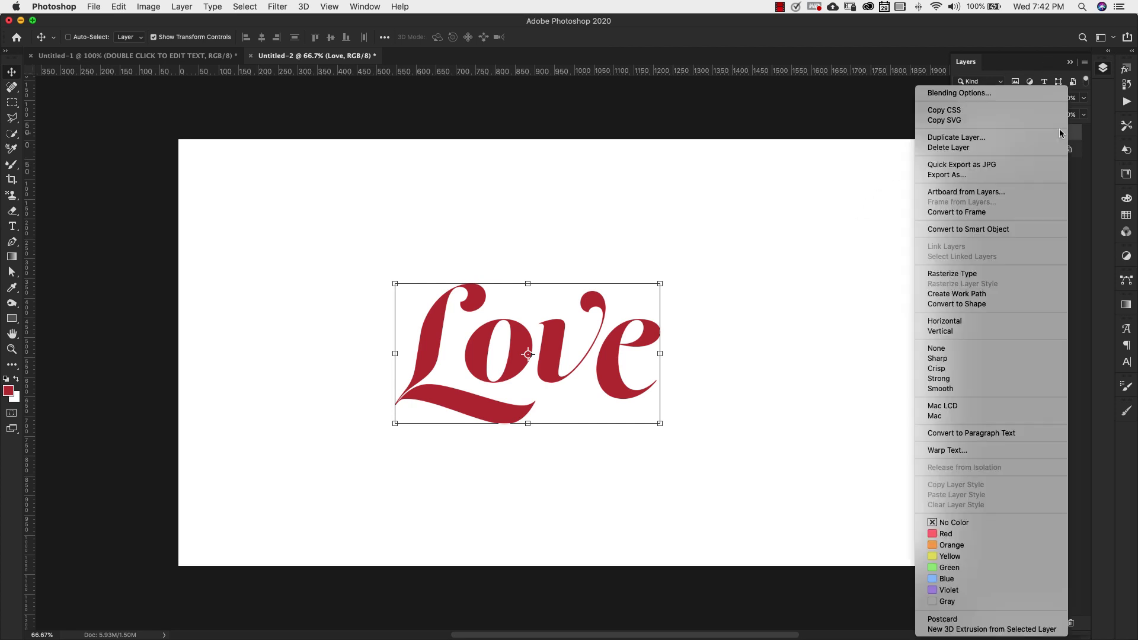
left_click(1000, 98)
left_click_drag(892, 328, 927, 208)
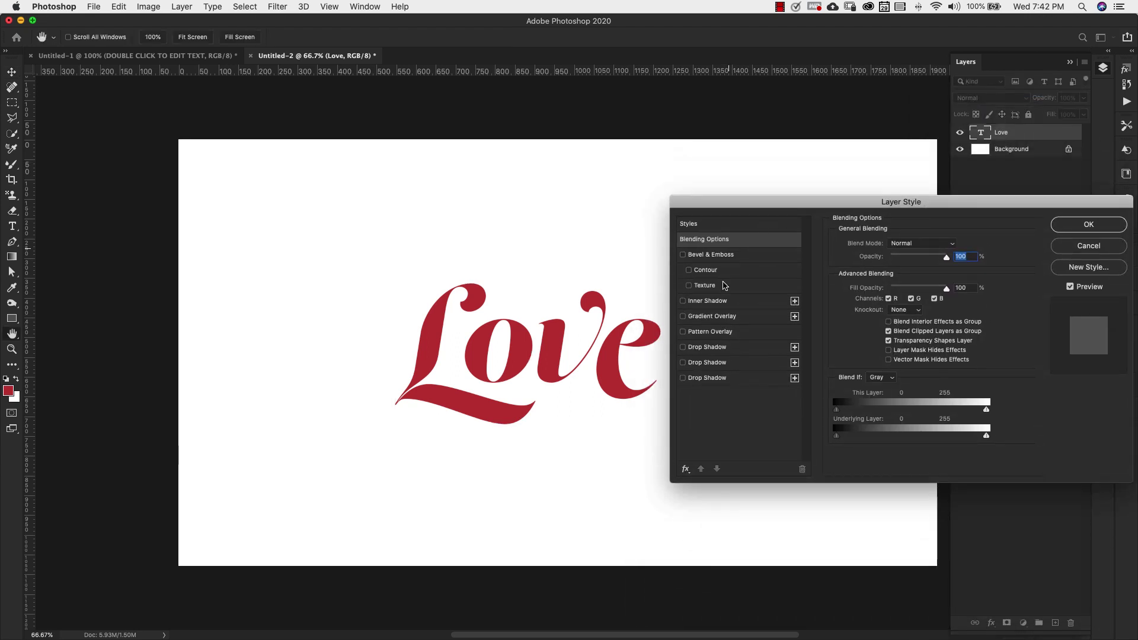
Step: Enable Gradient Overlay with a teal start stop and magenta #e62490 end stop at location 99
left_click(696, 321)
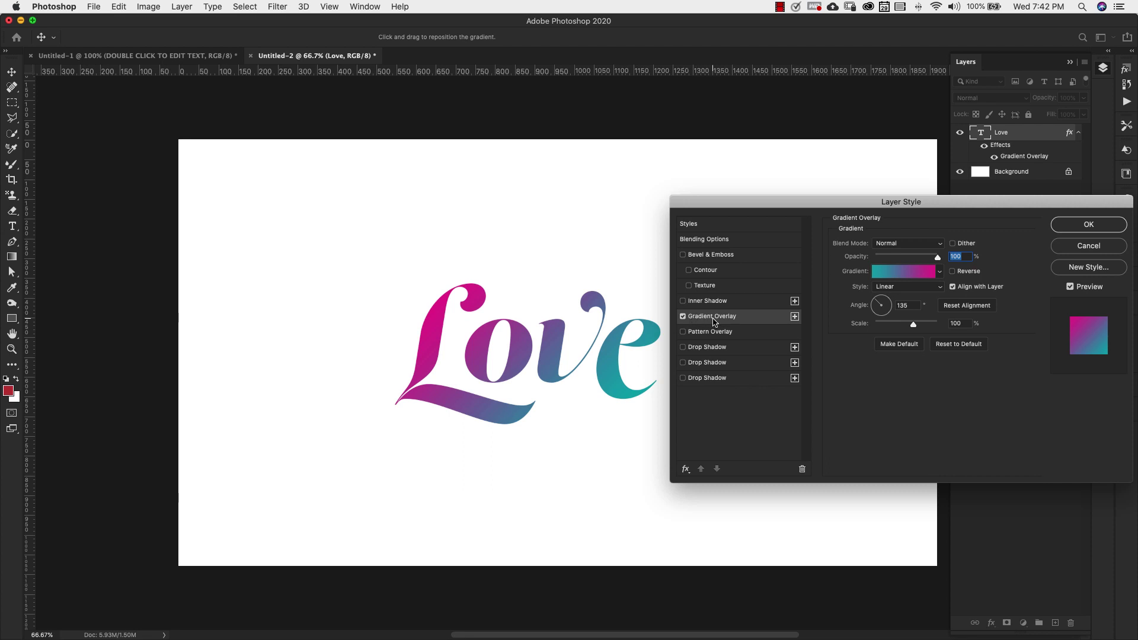
left_click(915, 274)
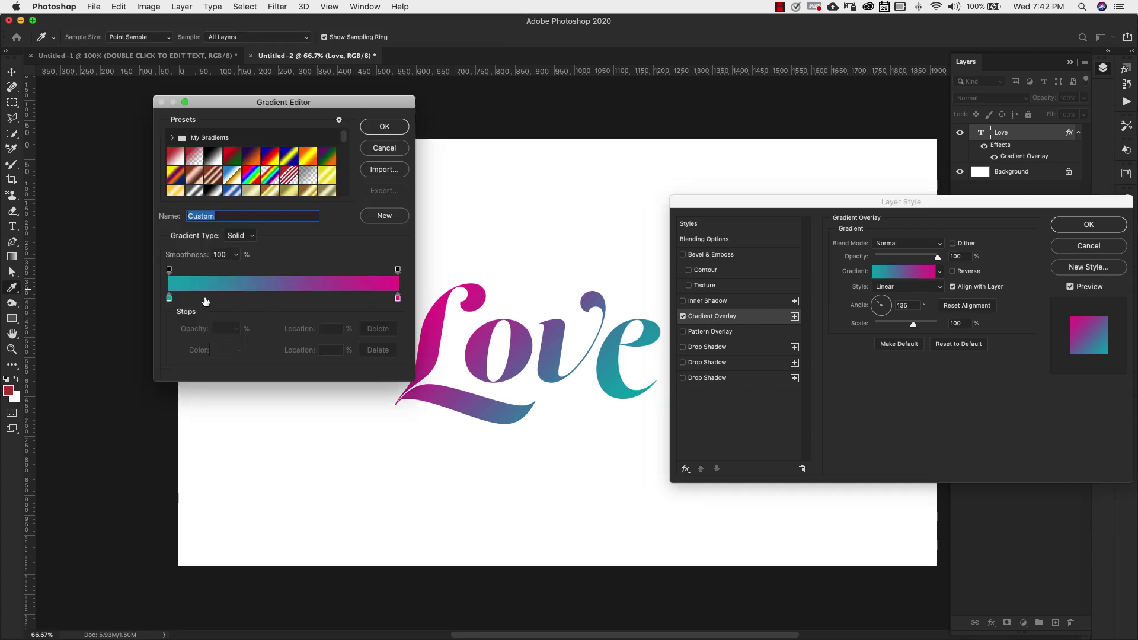
left_click(169, 298)
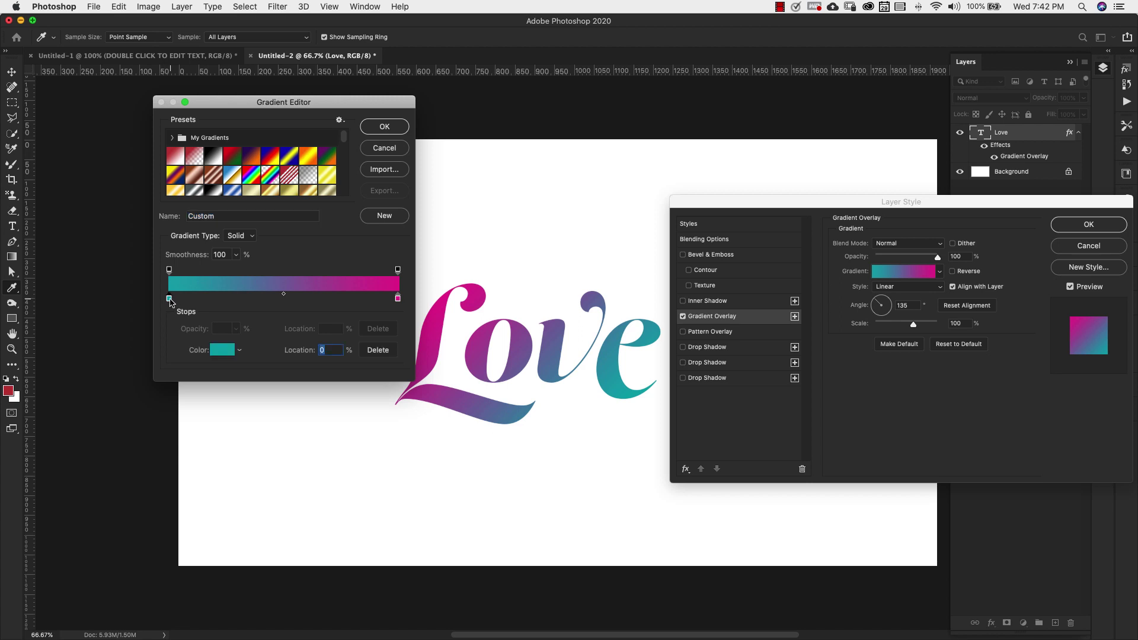
left_click(222, 350)
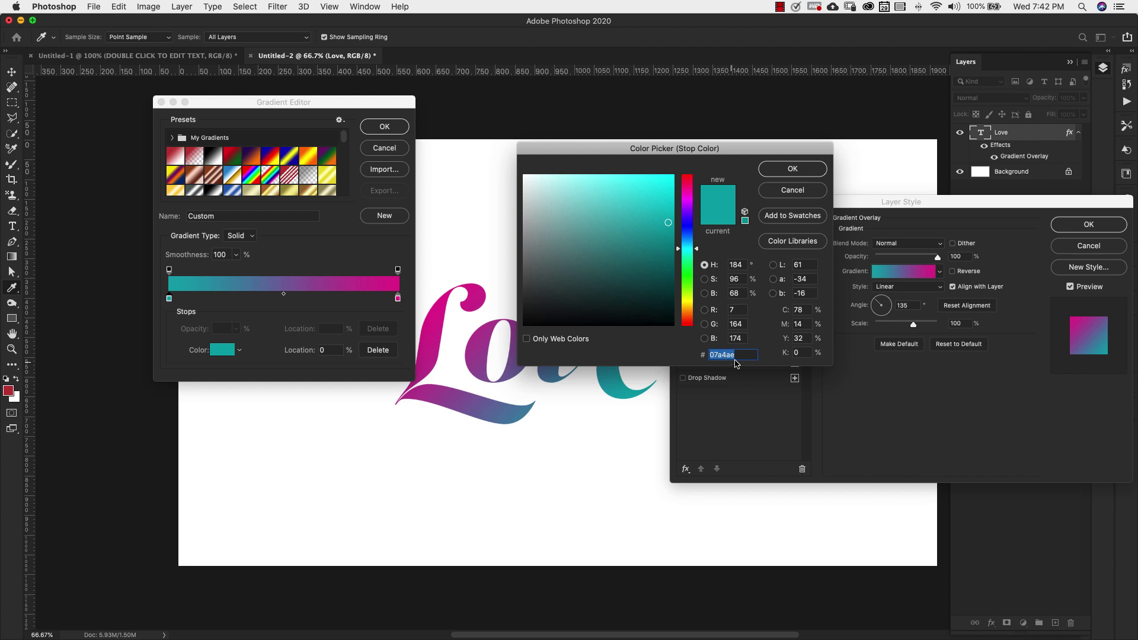
left_click(801, 173)
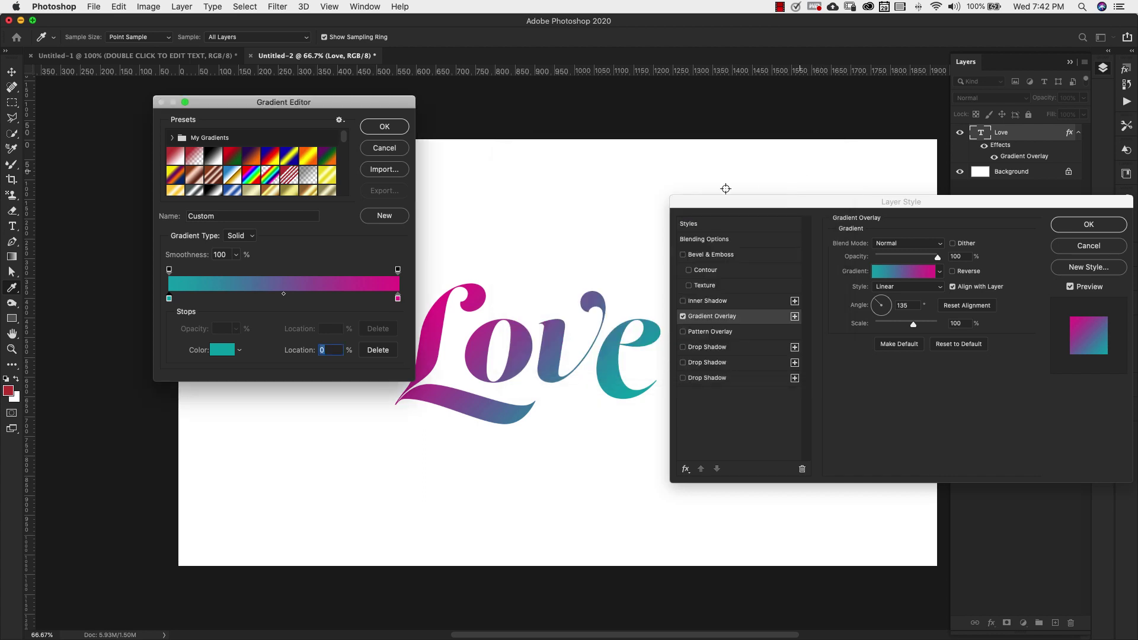
left_click(397, 299)
left_click_drag(398, 299, 397, 299)
left_click(217, 351)
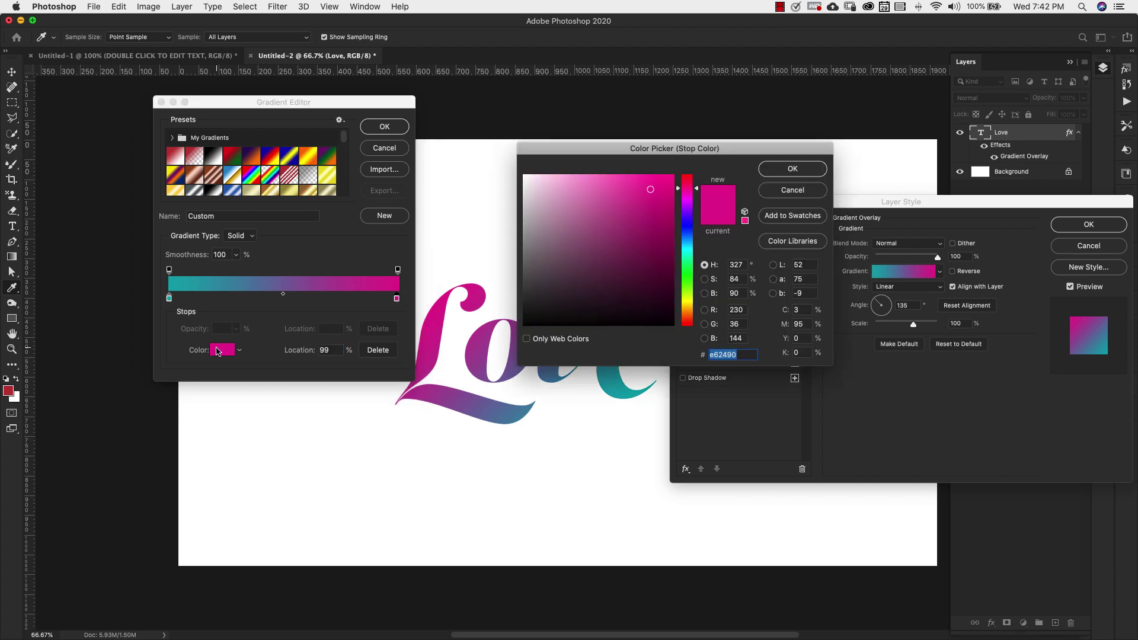
left_click(790, 170)
left_click(386, 128)
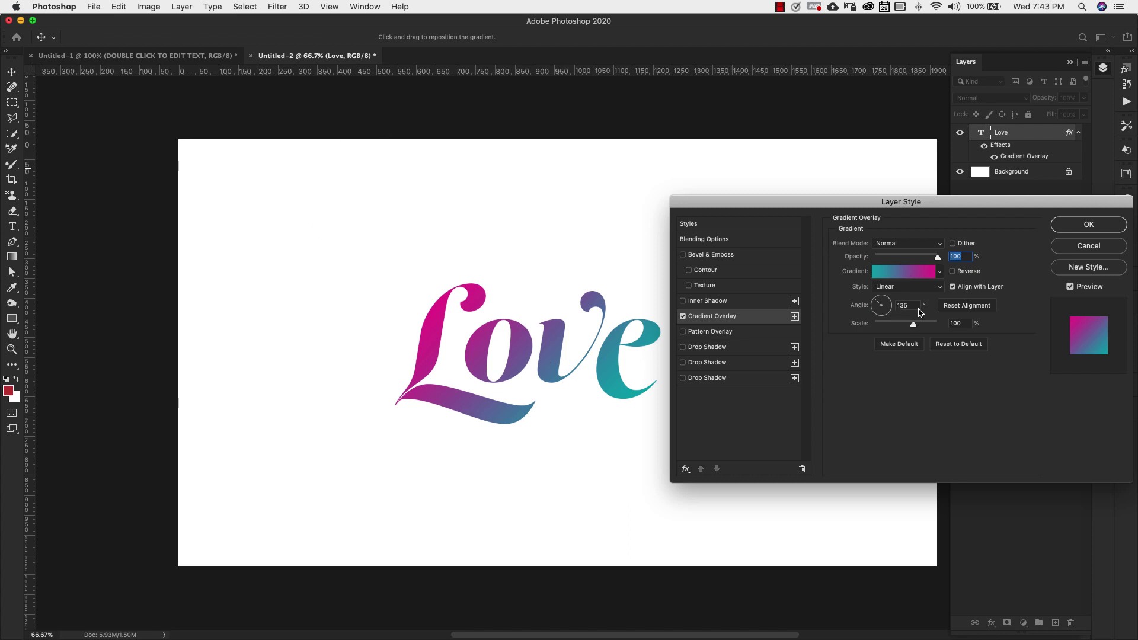
Step: Apply the linear gradient overlay at 135° and close Layer Style
left_click_drag(783, 206, 867, 227)
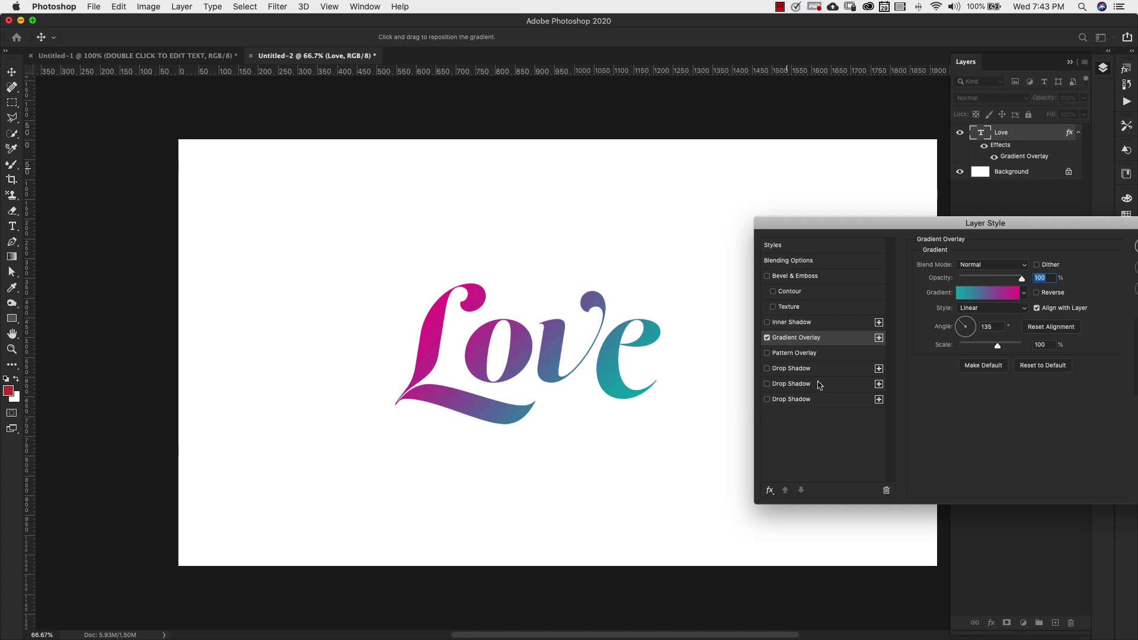
left_click_drag(935, 223, 867, 155)
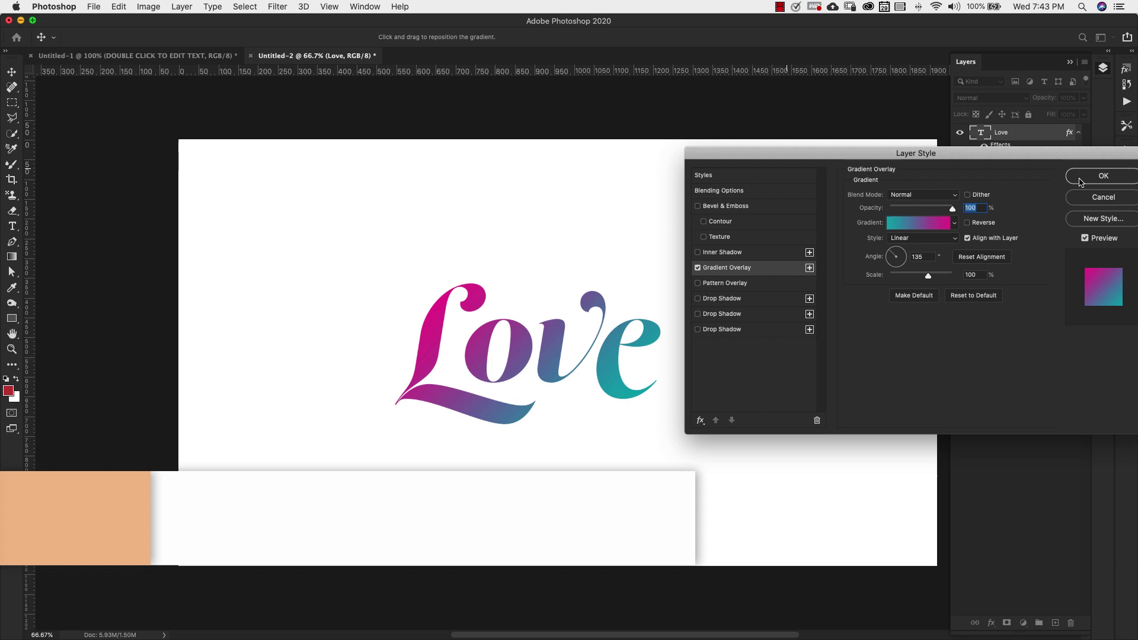
left_click(1103, 175)
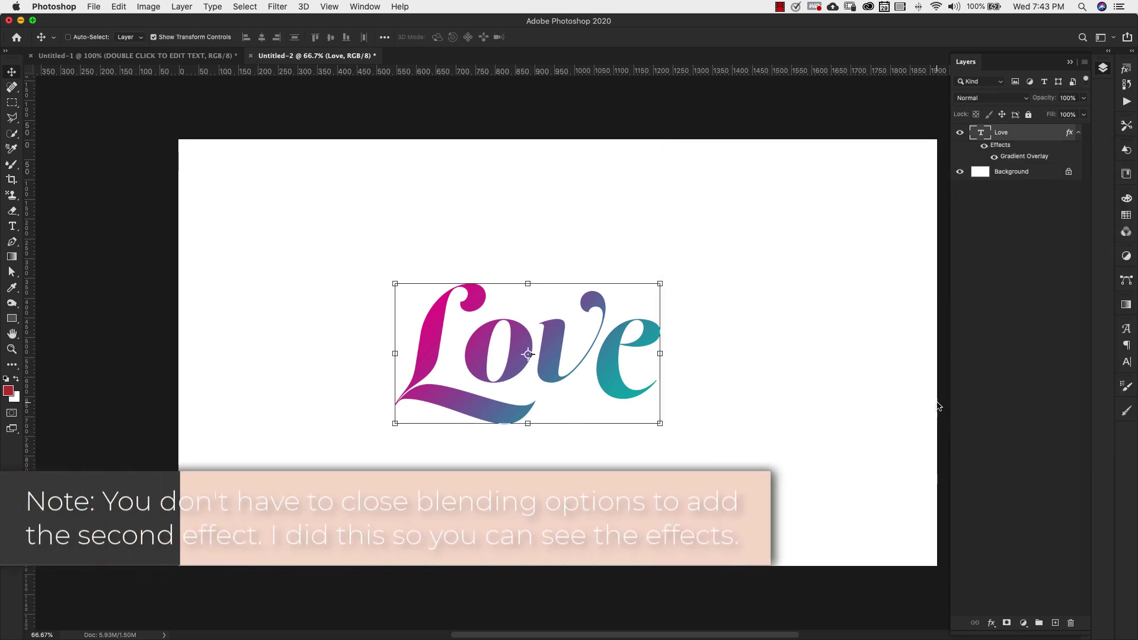
Step: Swap Love's Gradient Overlay for a blue Pattern Overlay at 100% opacity and scale
right_click(1039, 136)
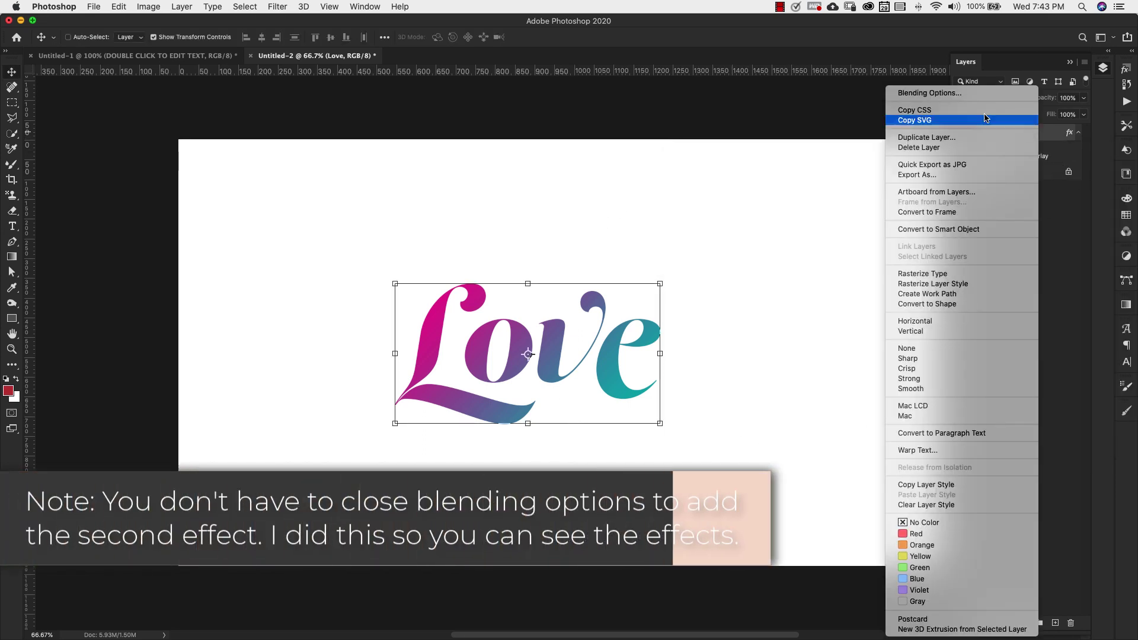
left_click(960, 90)
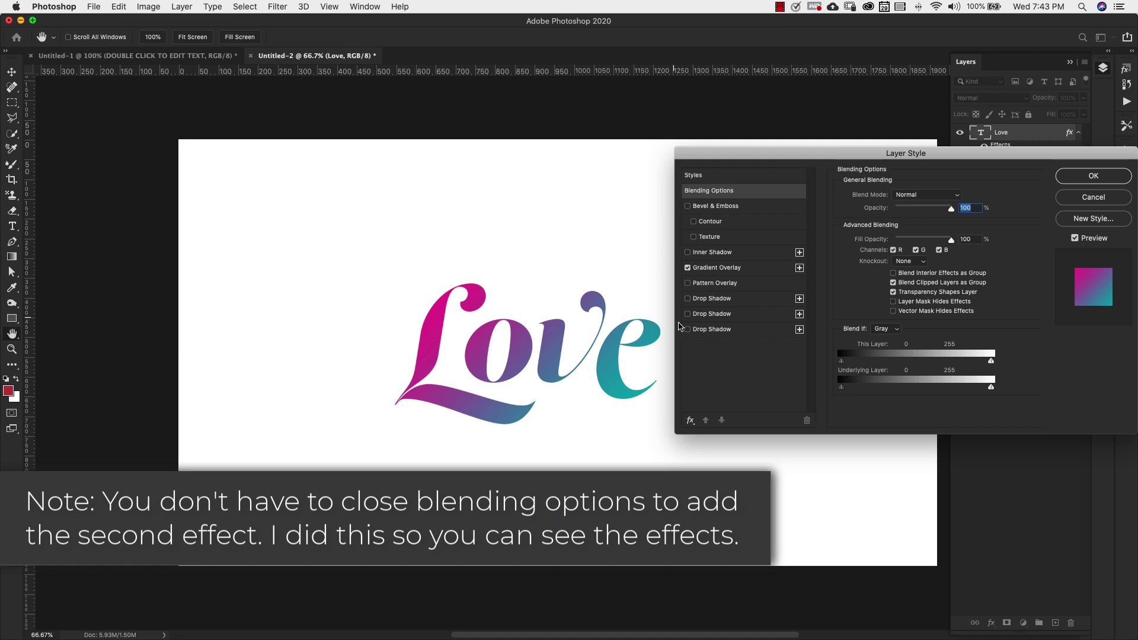
left_click(687, 268)
left_click(715, 362)
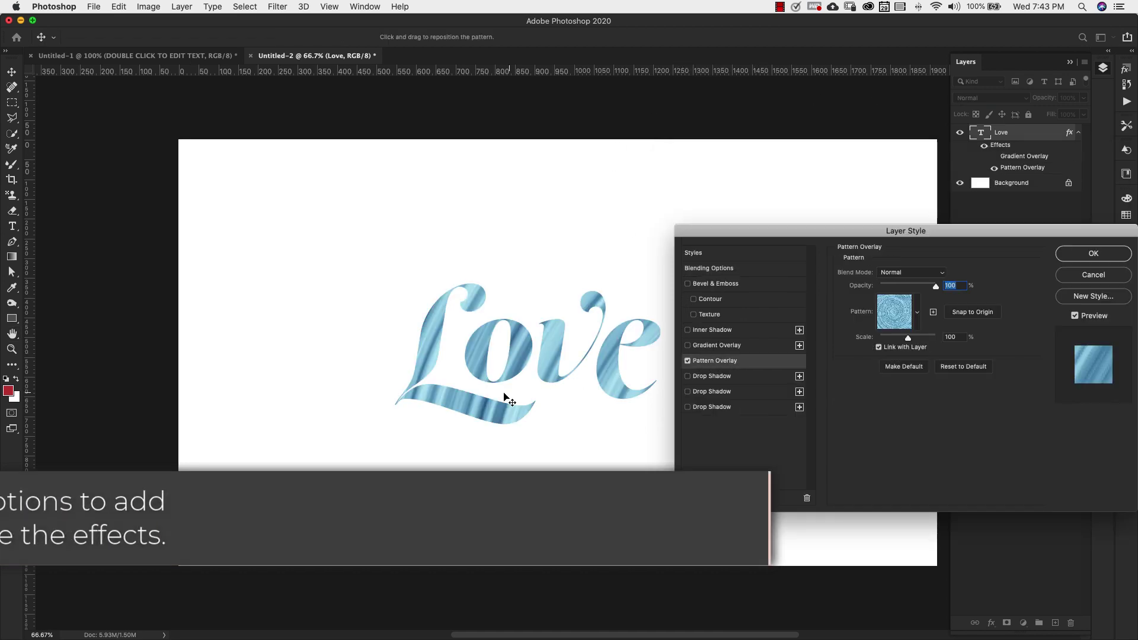
mouse_move(762, 231)
left_mouse_down()
mouse_move(866, 265)
mouse_move(770, 211)
left_mouse_up()
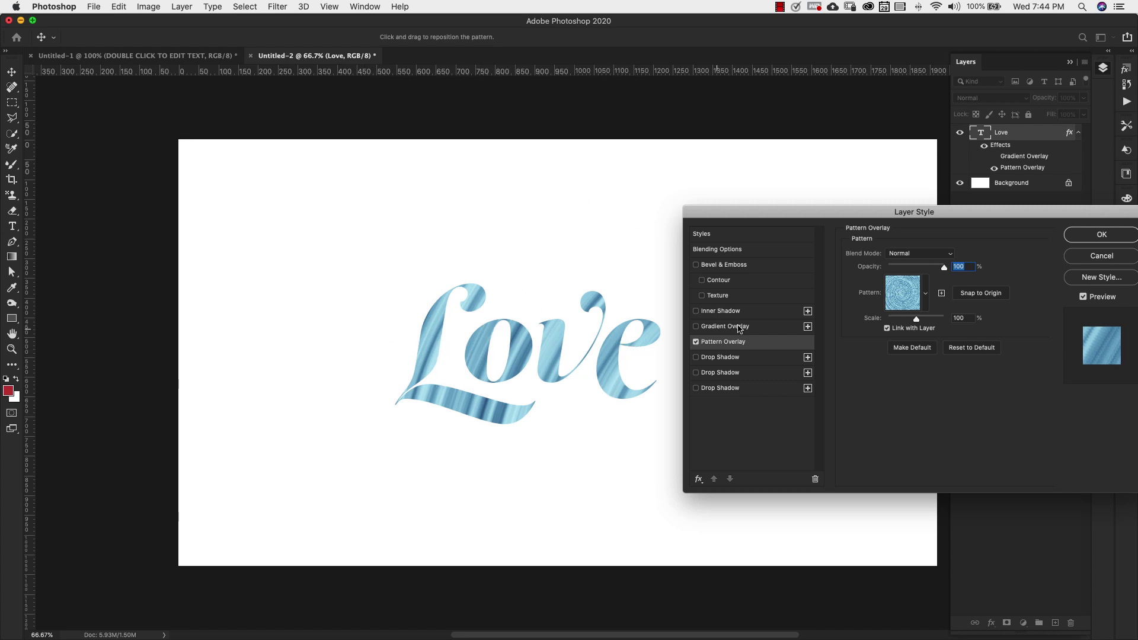
left_click(1085, 237)
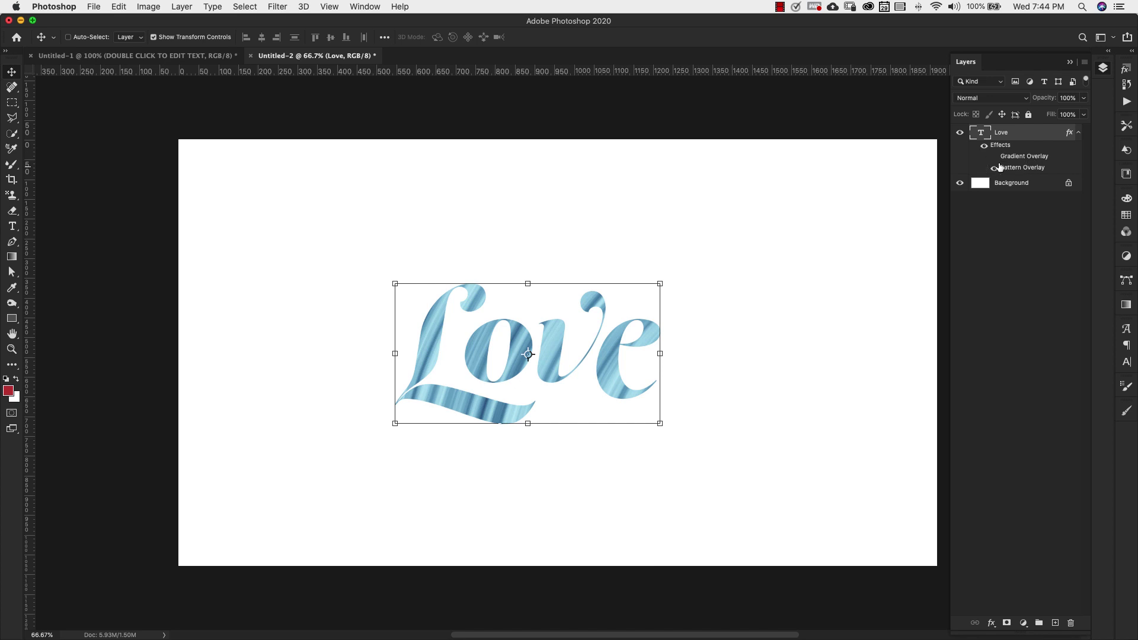
Step: Hide Love's Gradient and Pattern Overlay effects and collapse its effects list
left_click(996, 157)
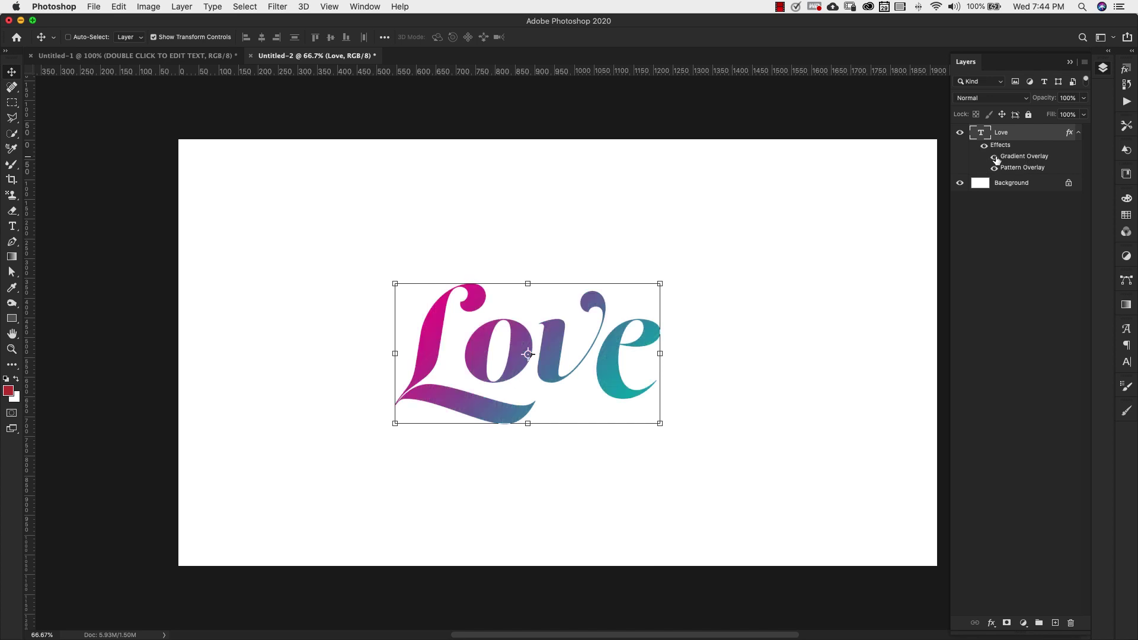
left_click(996, 157)
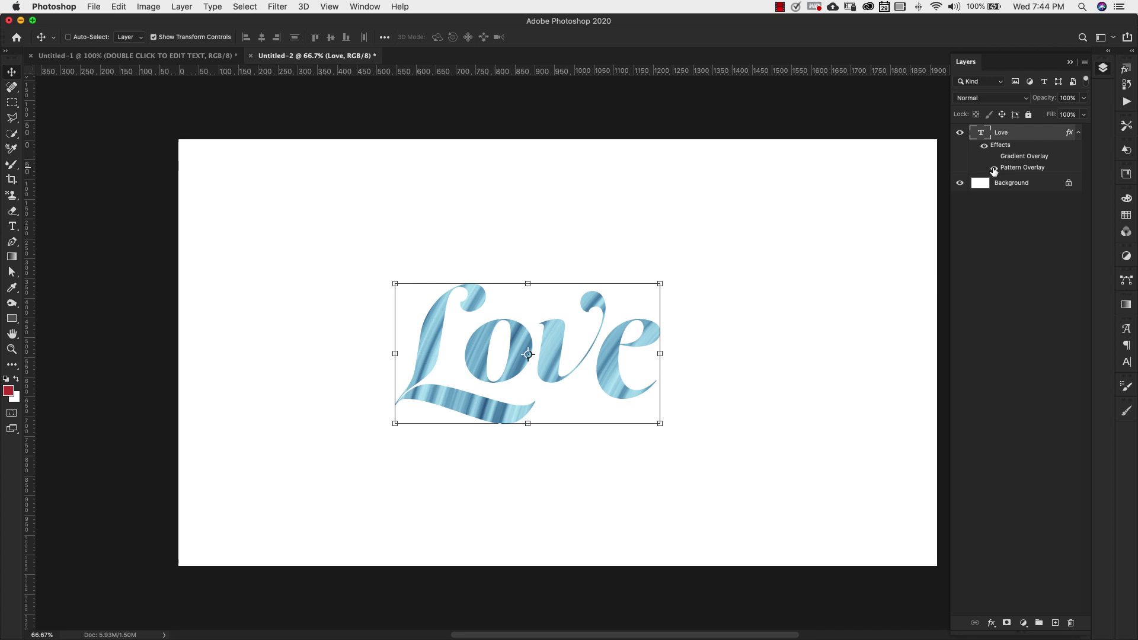
left_click(995, 168)
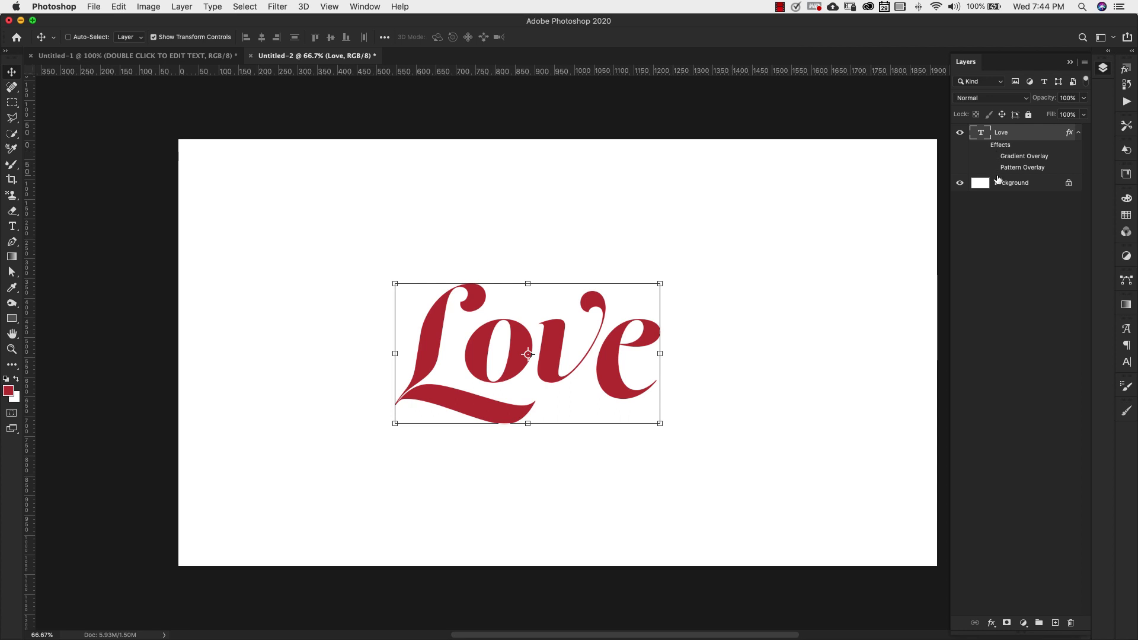
left_click(1078, 133)
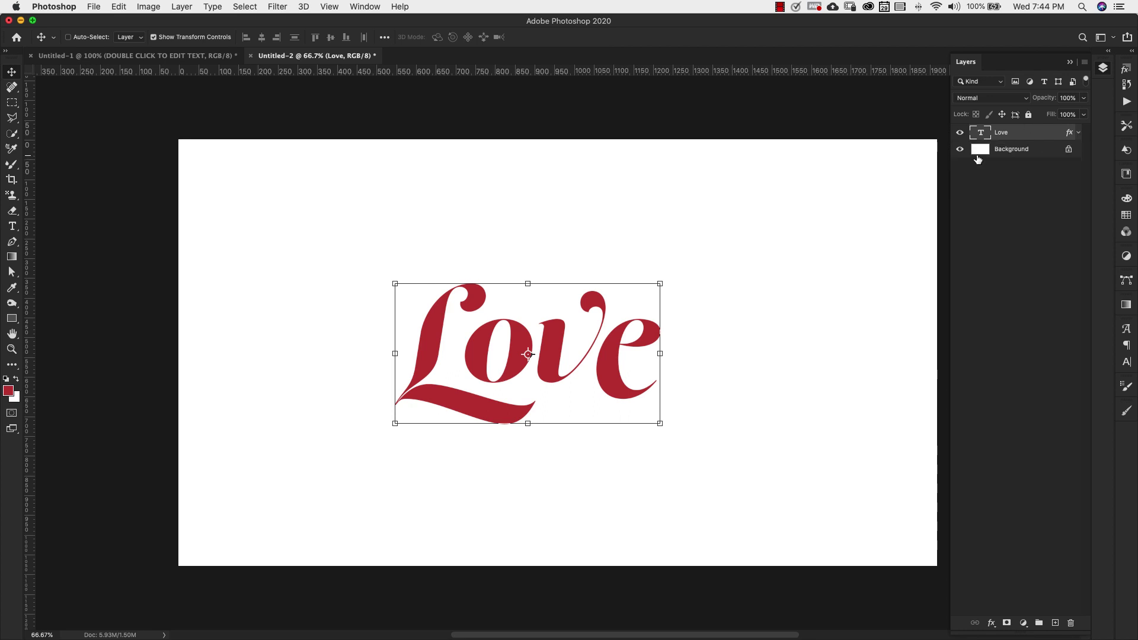
left_click(1078, 133)
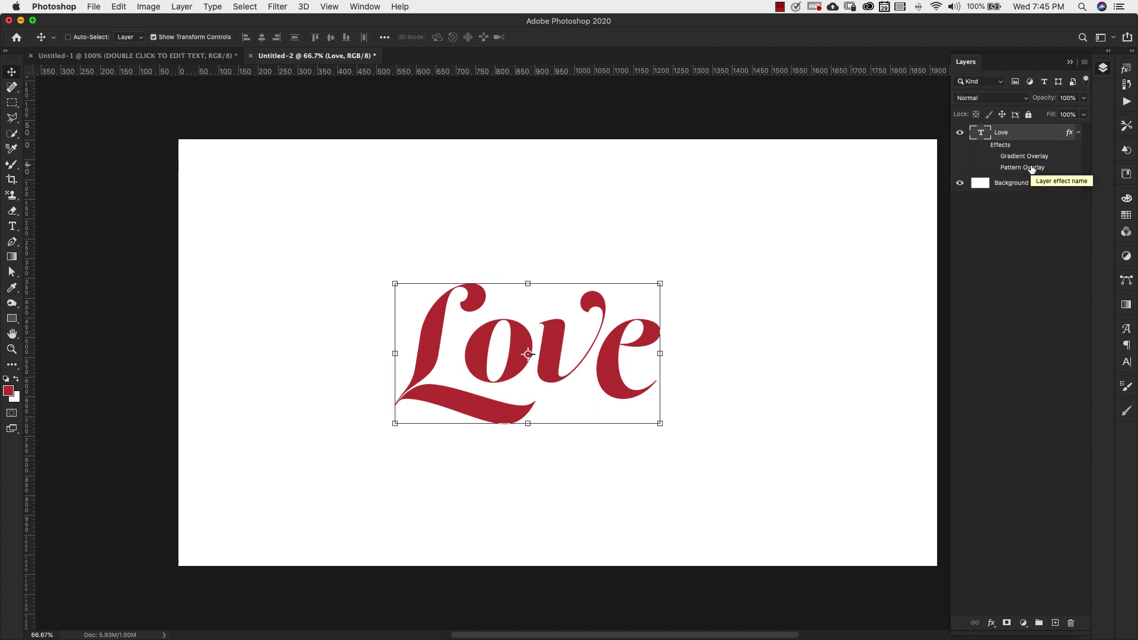
left_click(1079, 132)
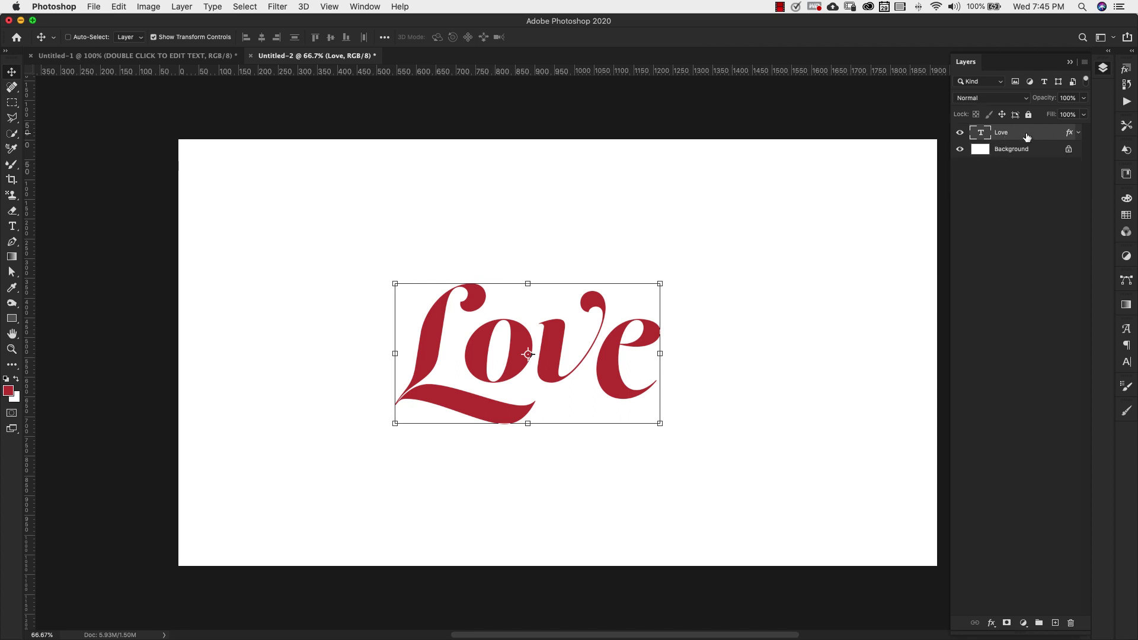
Step: Convert the Love text layer to a smart object from its layer menu
right_click(1020, 135)
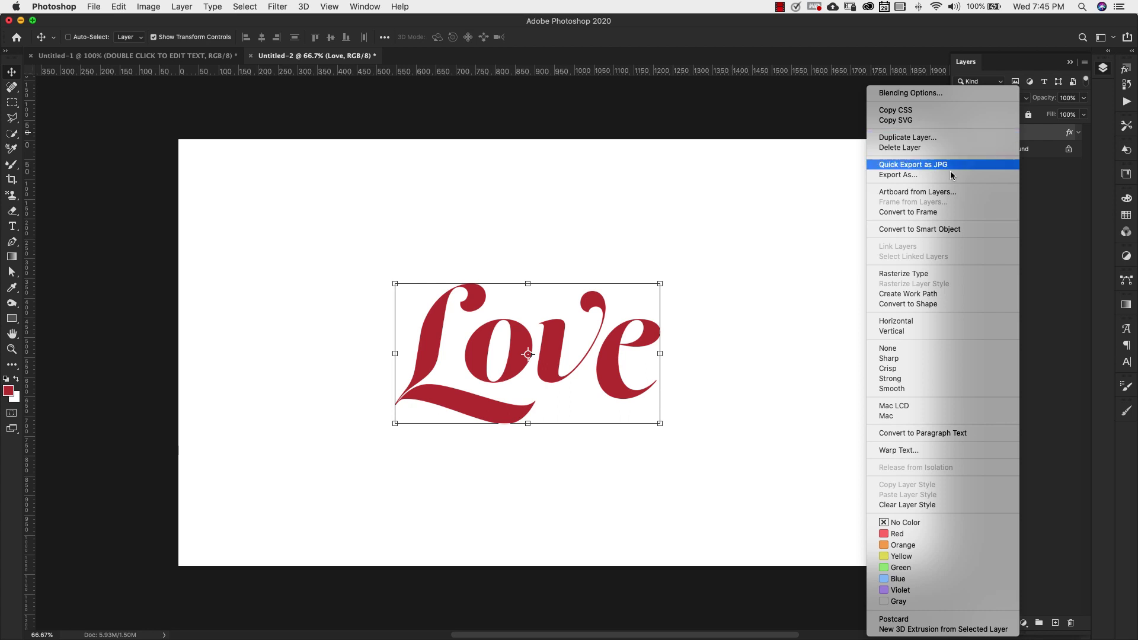
left_click(933, 228)
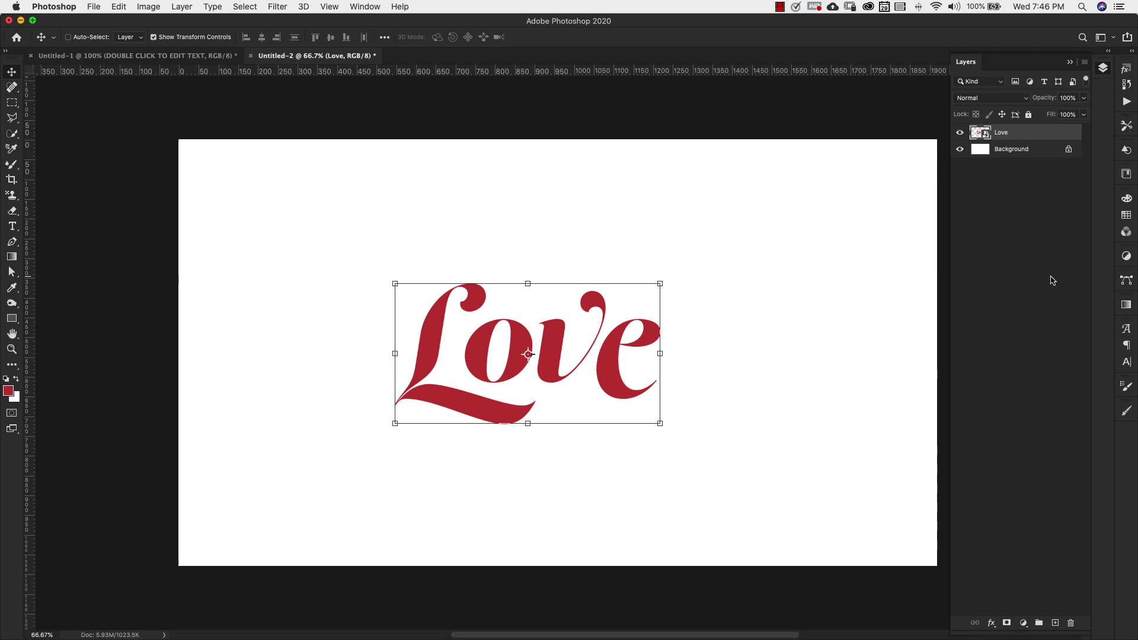
Step: Add an Inner Bevel, Smooth Bevel & Emboss with 6 px size and 100% depth to Love
right_click(1060, 136)
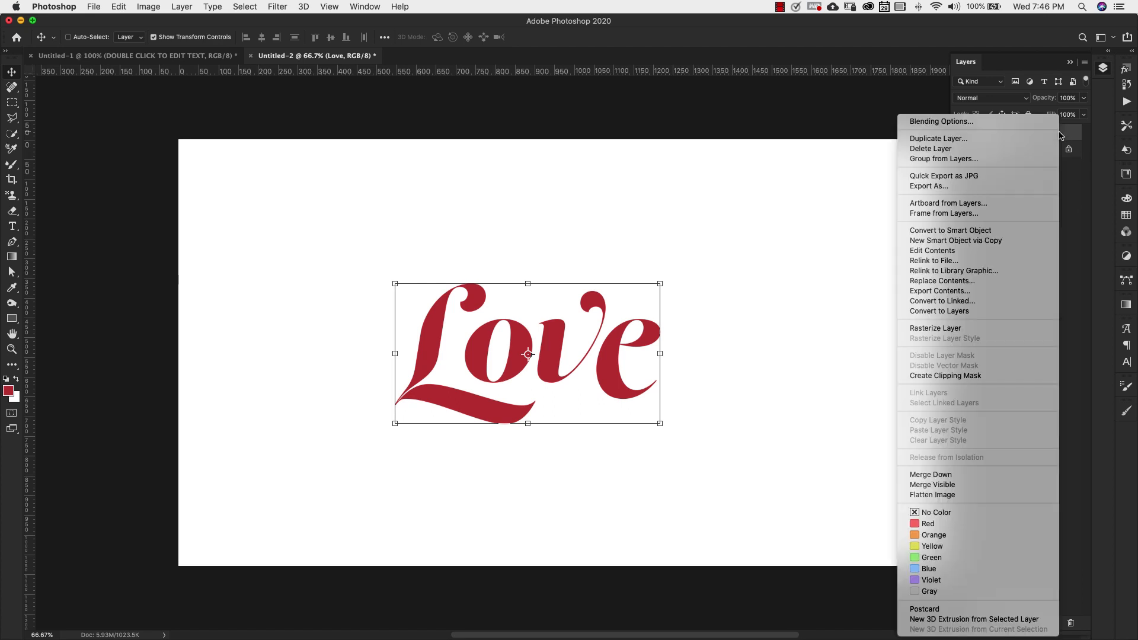
left_click(940, 123)
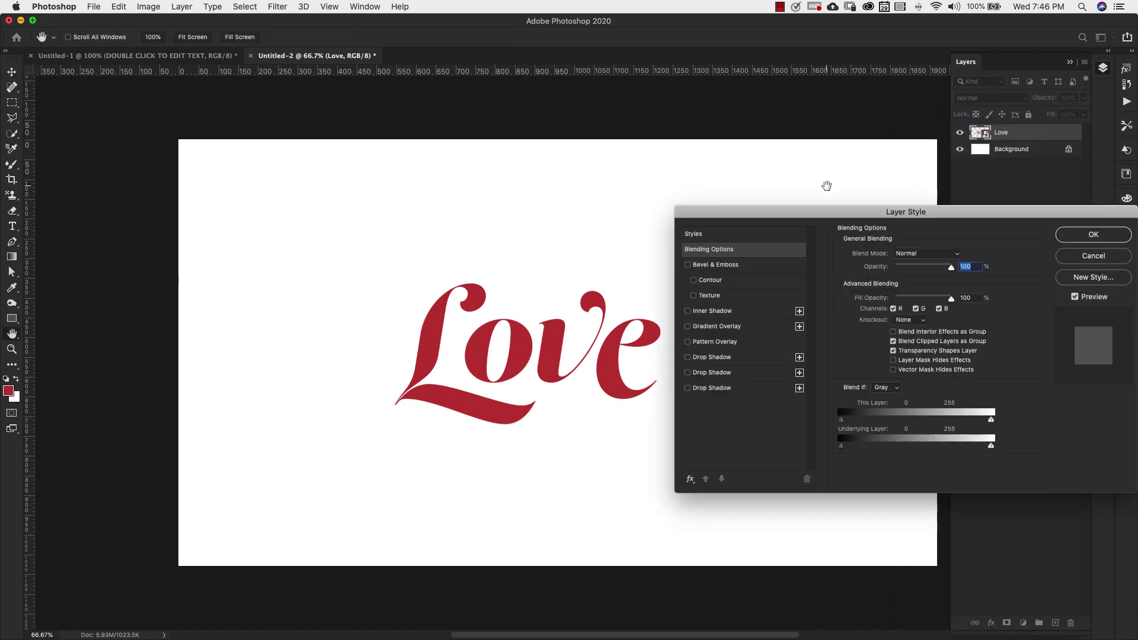
left_click(688, 265)
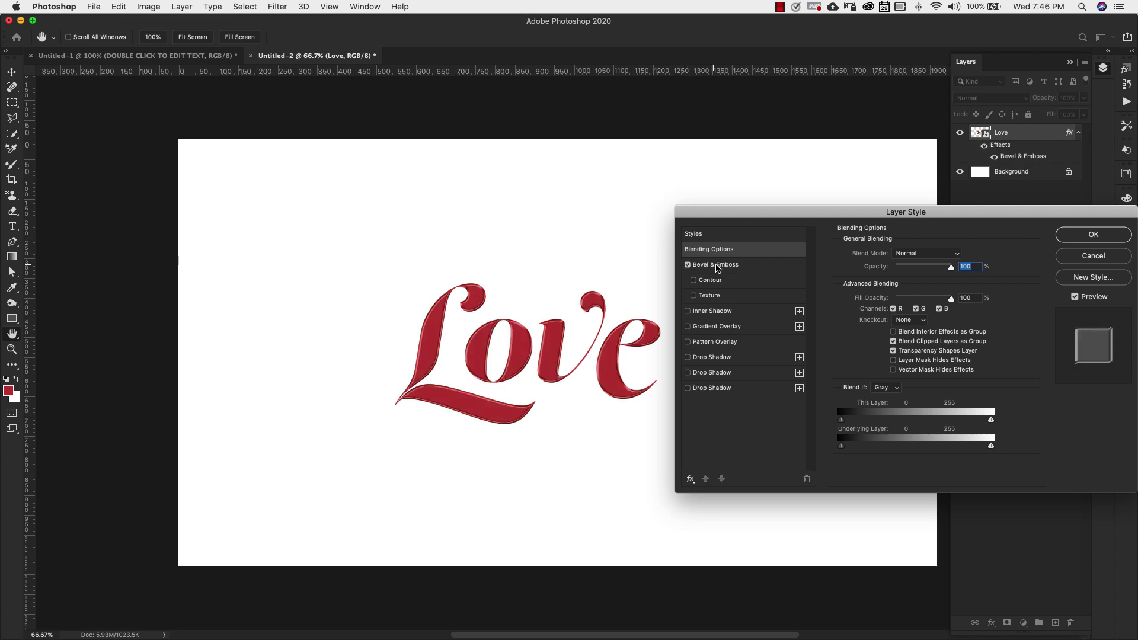
left_click(717, 265)
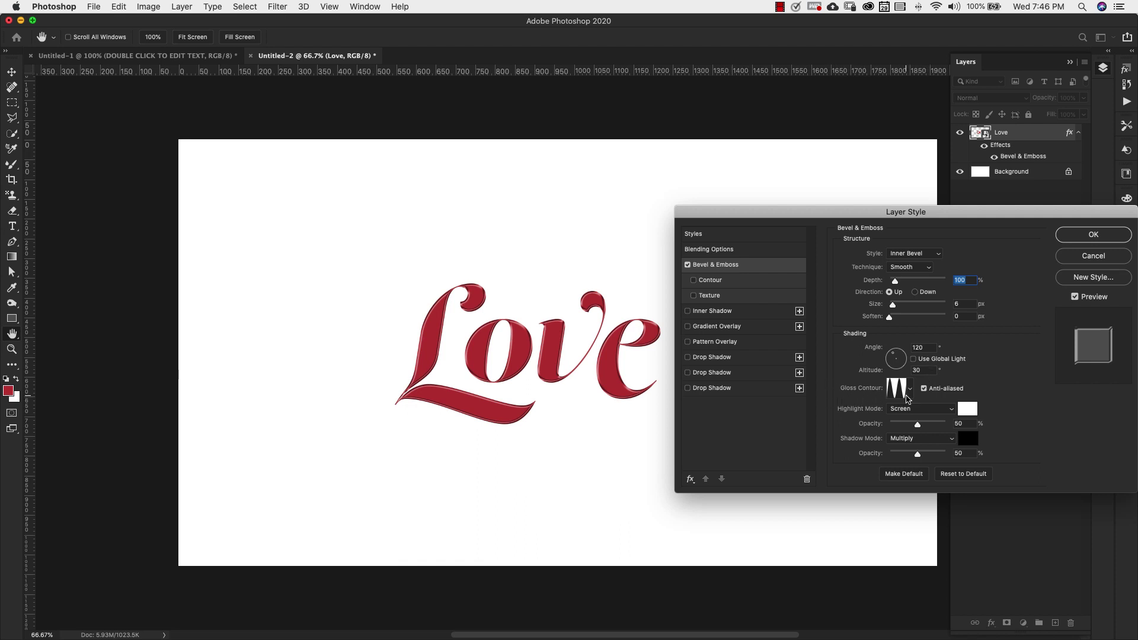
left_click(912, 394)
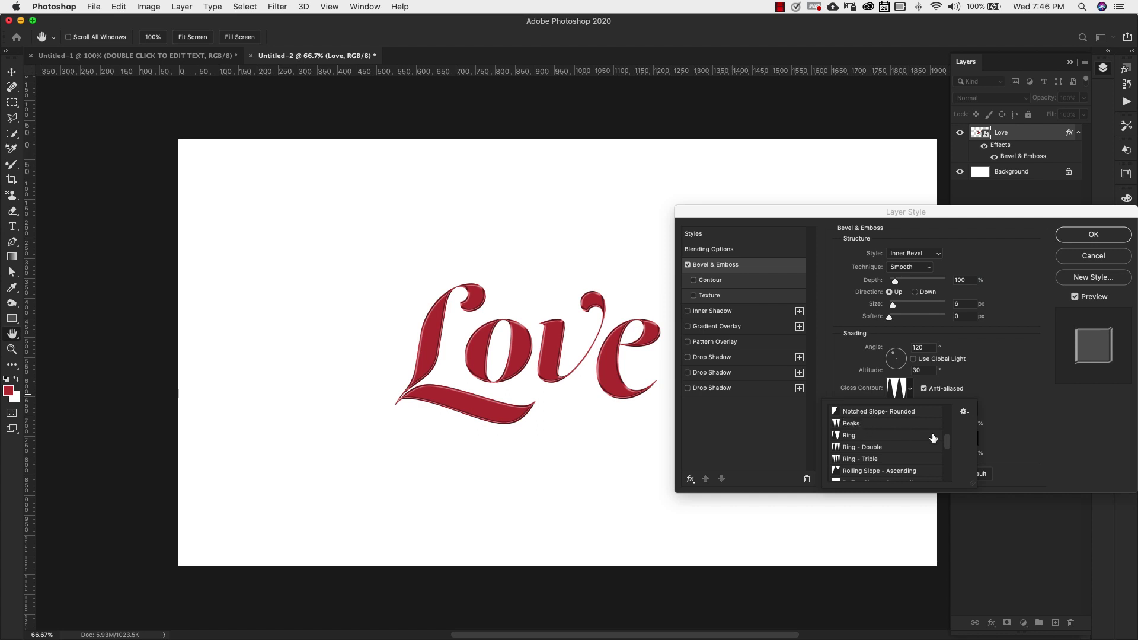
left_click(865, 375)
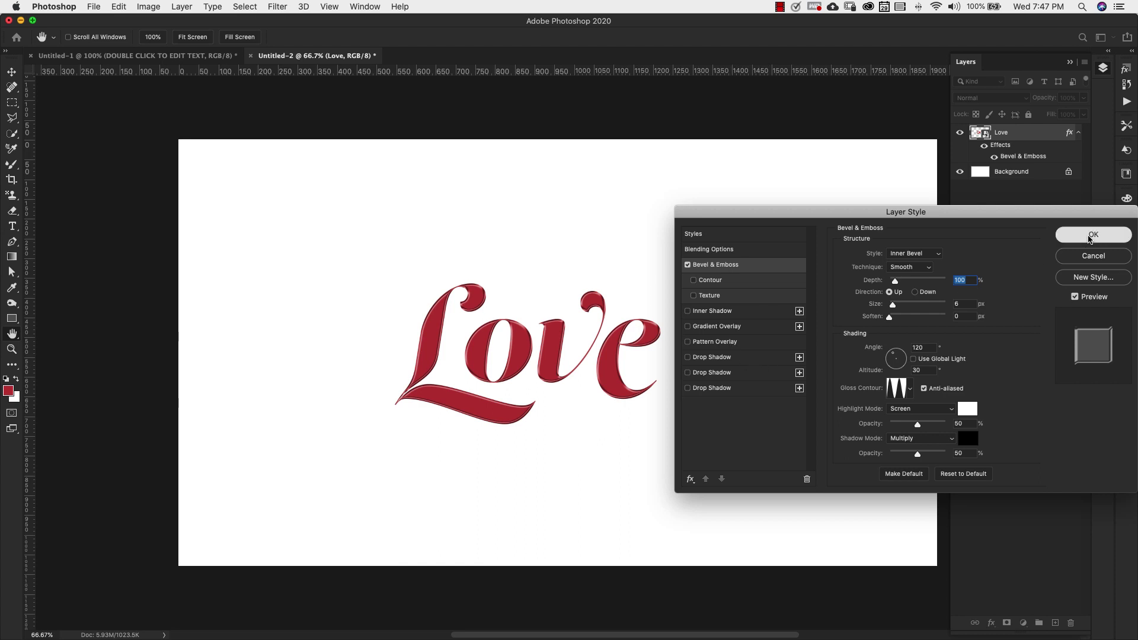
left_click(1093, 234)
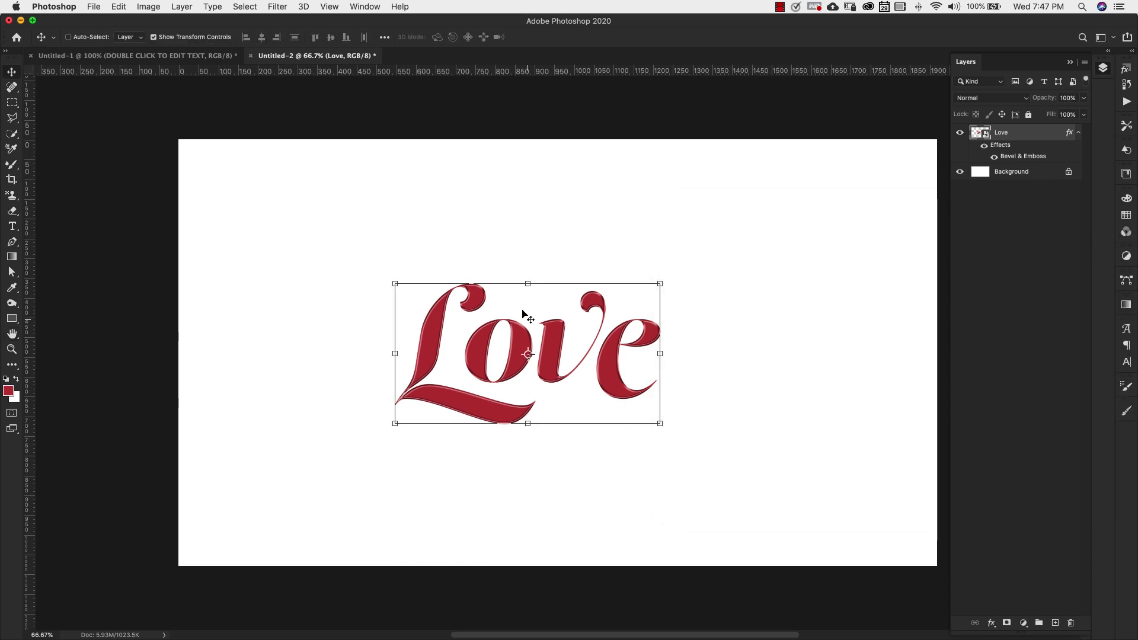
Step: Apply a 0.6-pixel Gaussian Blur smart filter to Love and collapse its effects list
left_click(278, 6)
mouse_move(300, 136)
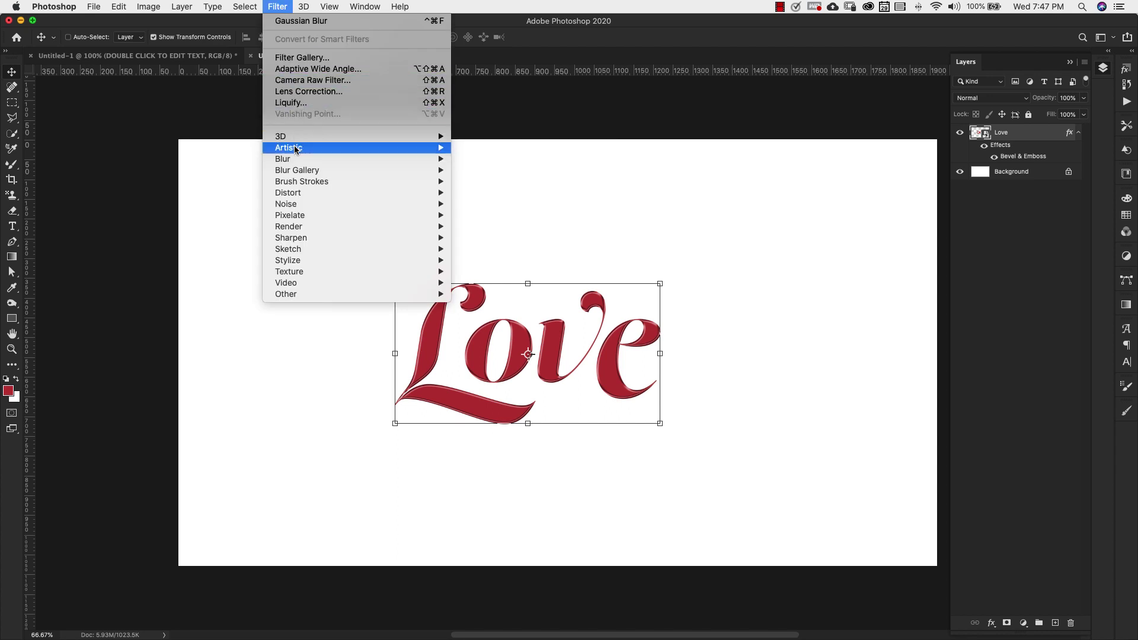
mouse_move(290, 160)
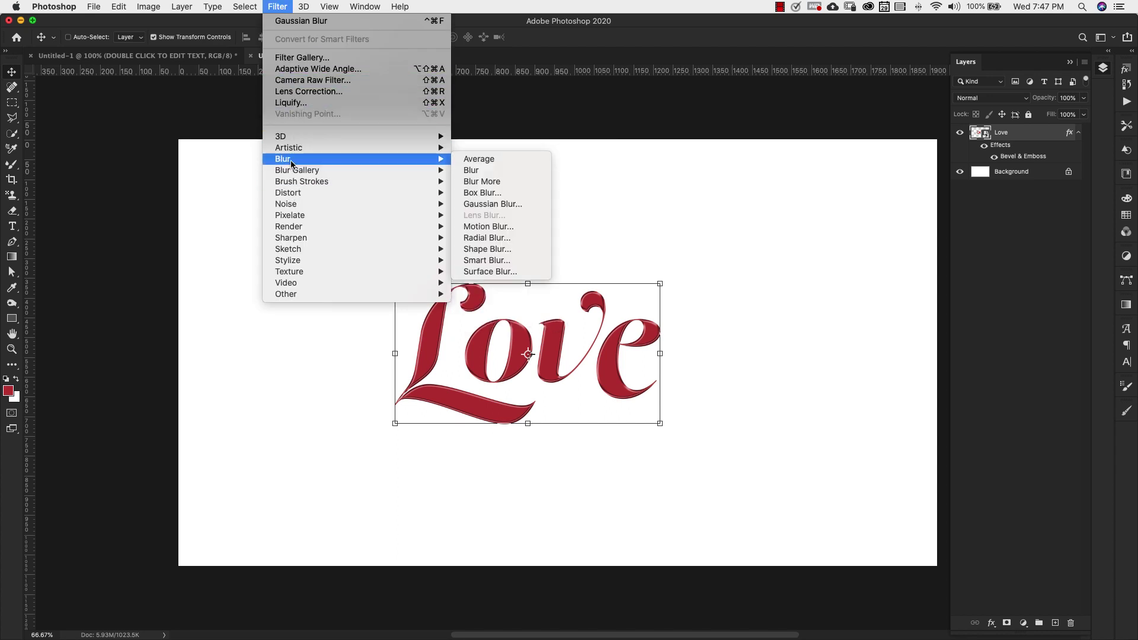
left_click(503, 204)
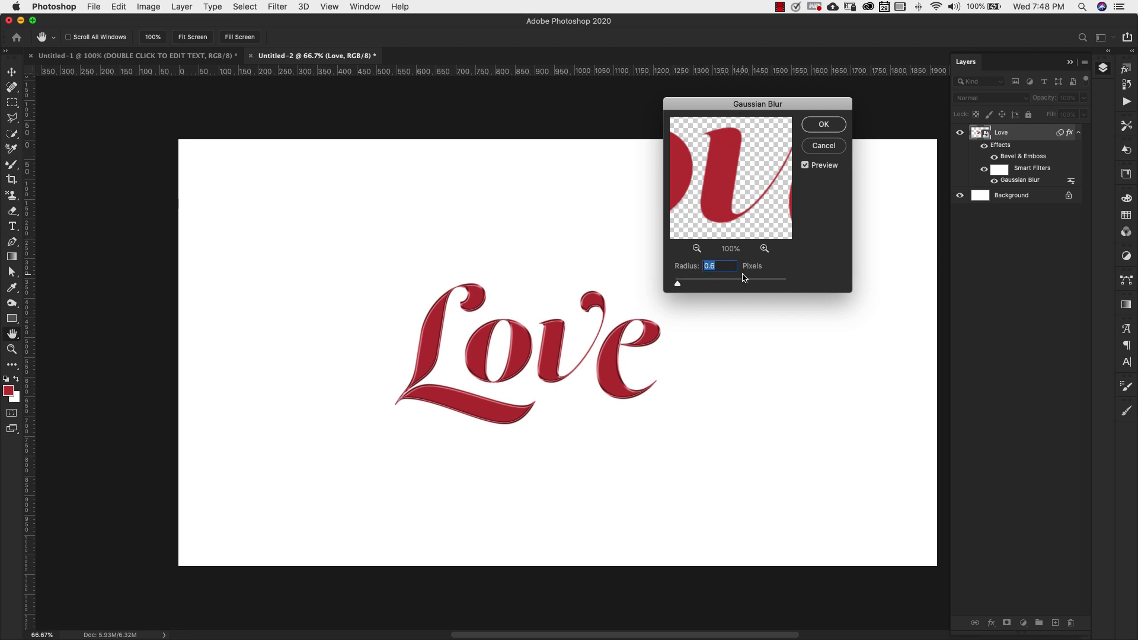
left_click(821, 127)
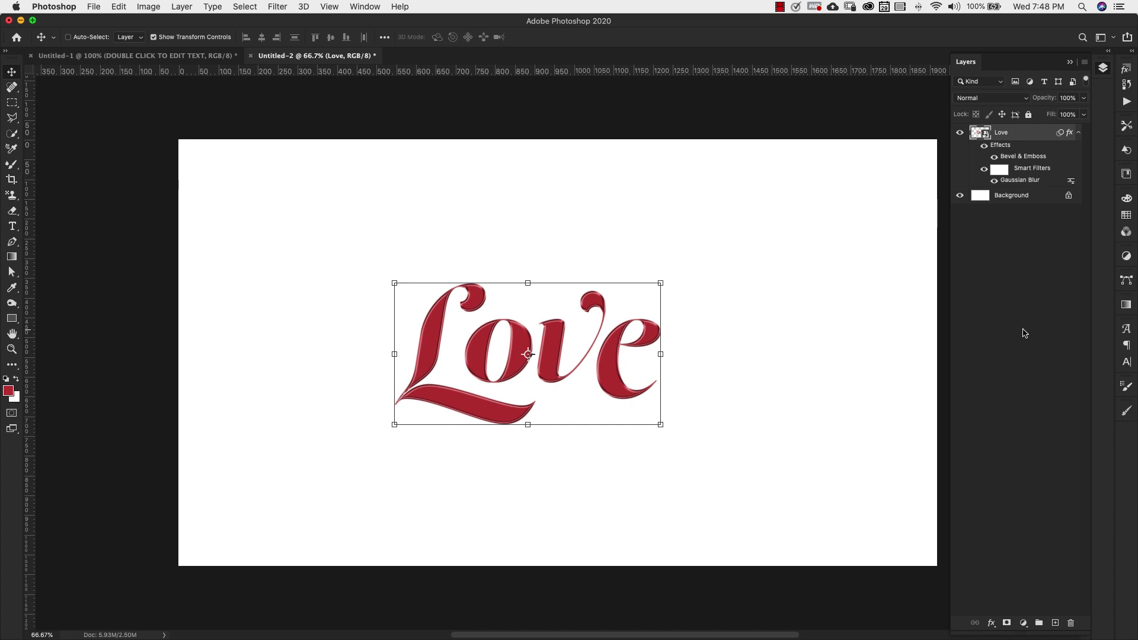
left_click(1078, 132)
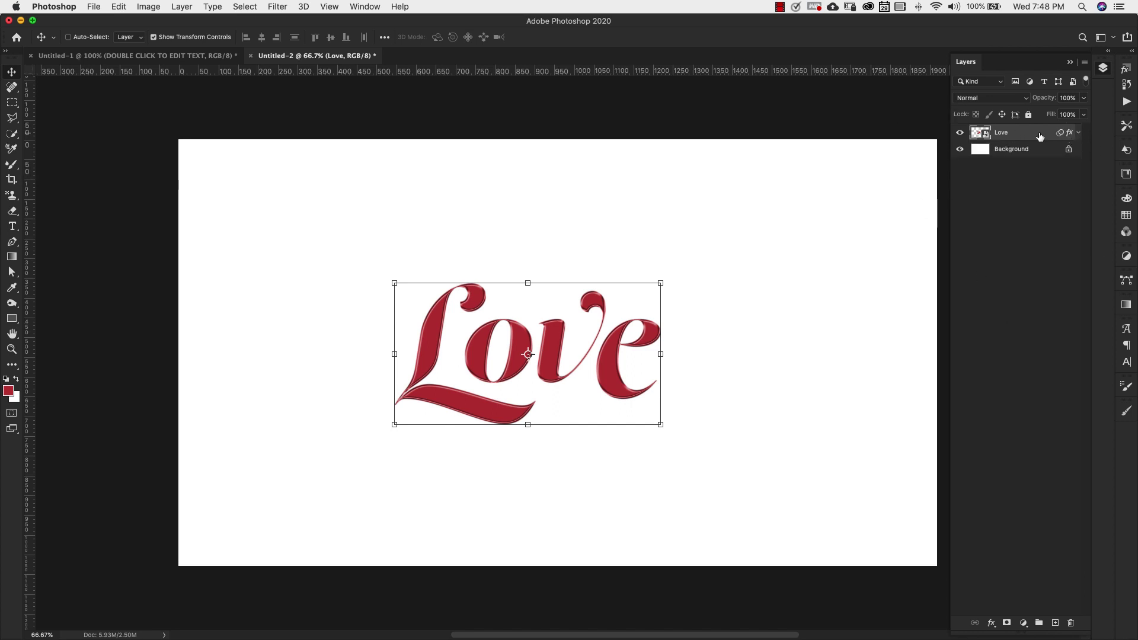
Step: Expand and collapse the Love layer's effects list, then double-click the Love layer
left_click(1079, 133)
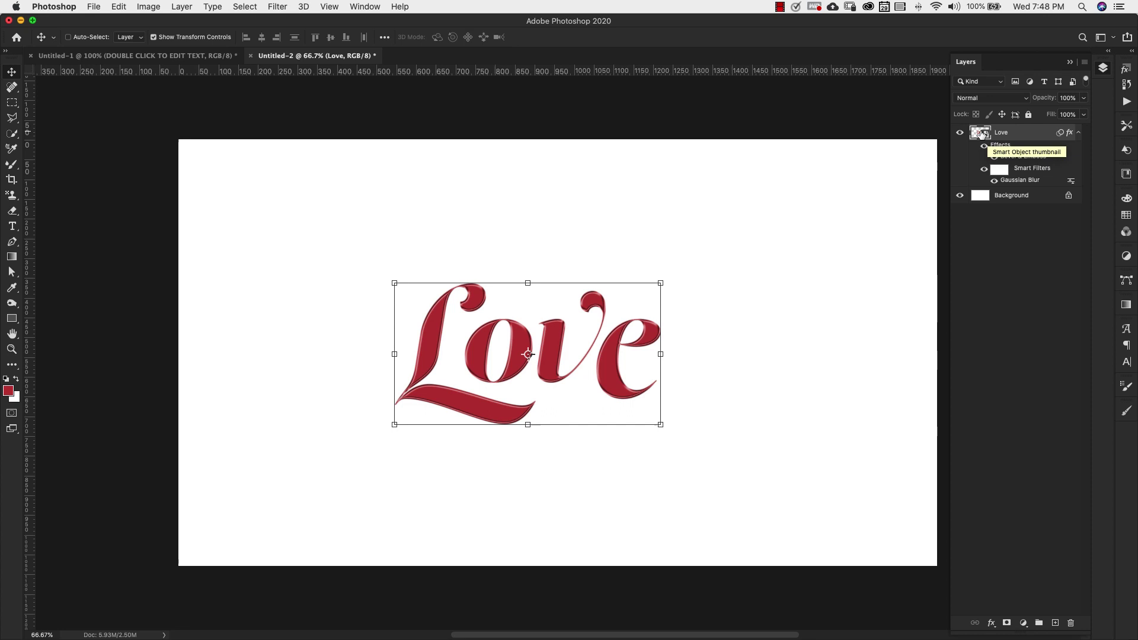
left_click(1078, 133)
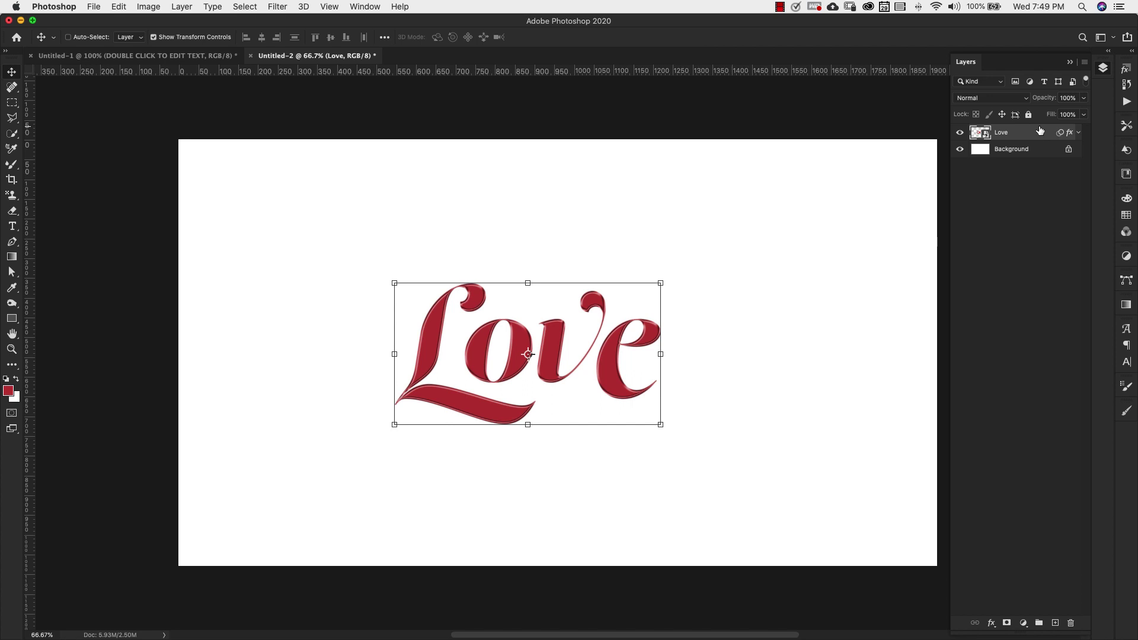
double_click(1040, 131)
Step: Make the first six copies of Love, alternately offsetting each one pixel left and up
key("super+j")
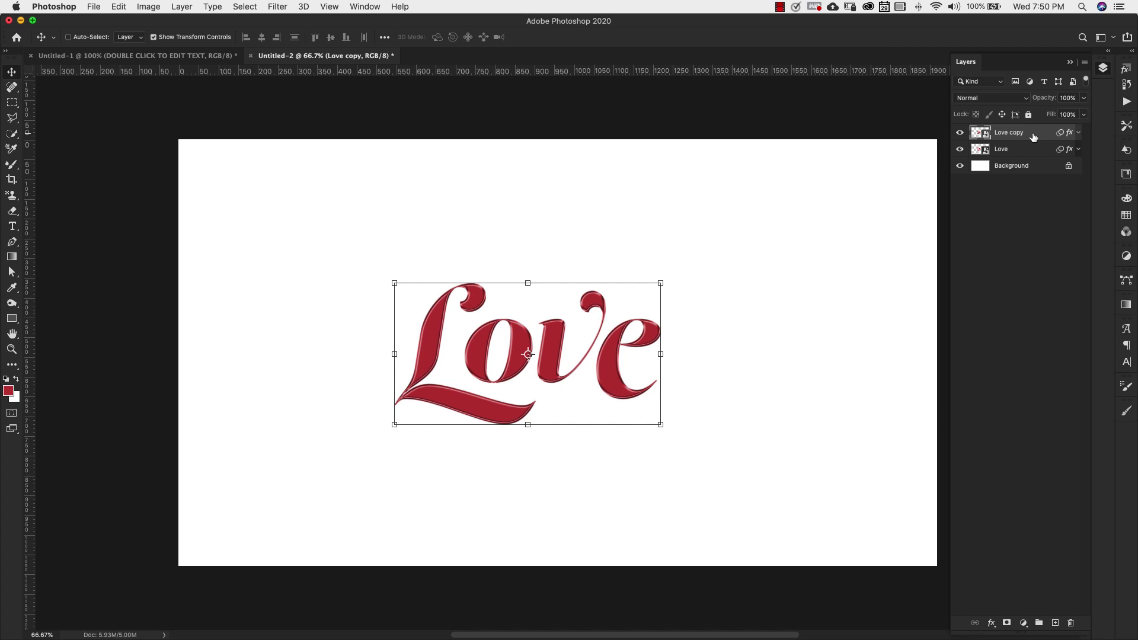
key("Left")
key("Left")
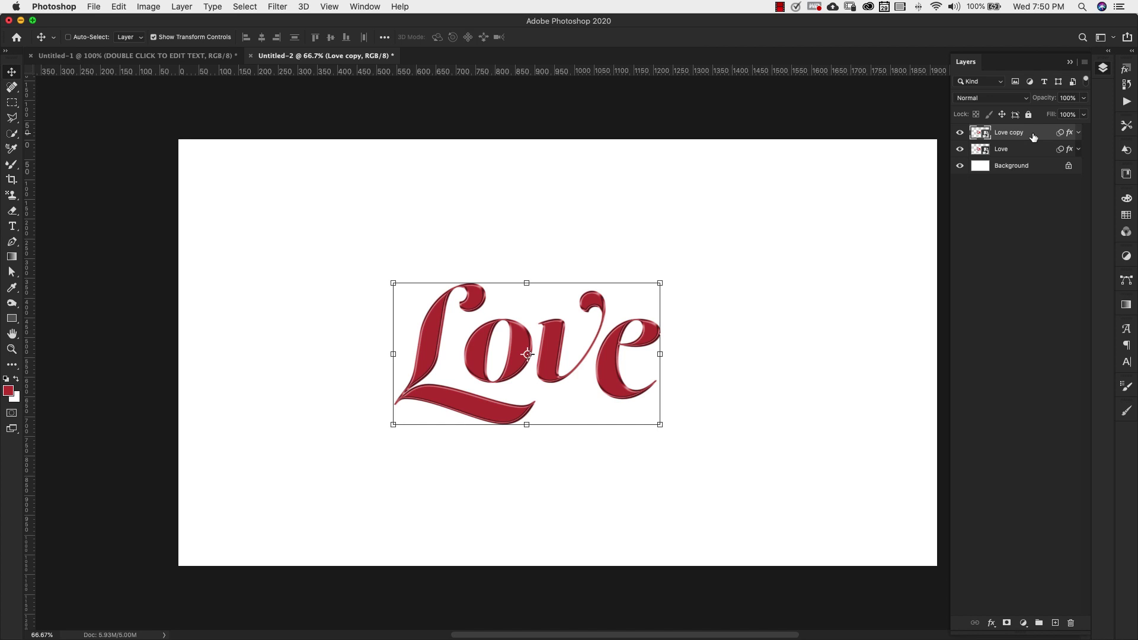
key("super+j")
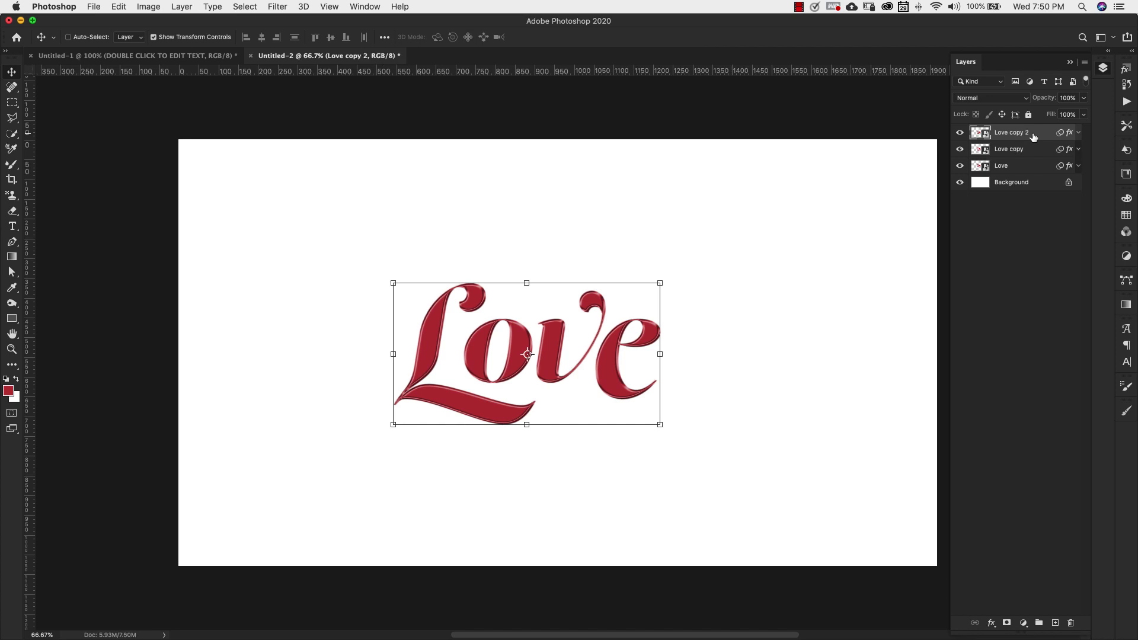
key("Up")
key("Up")
key("Up")
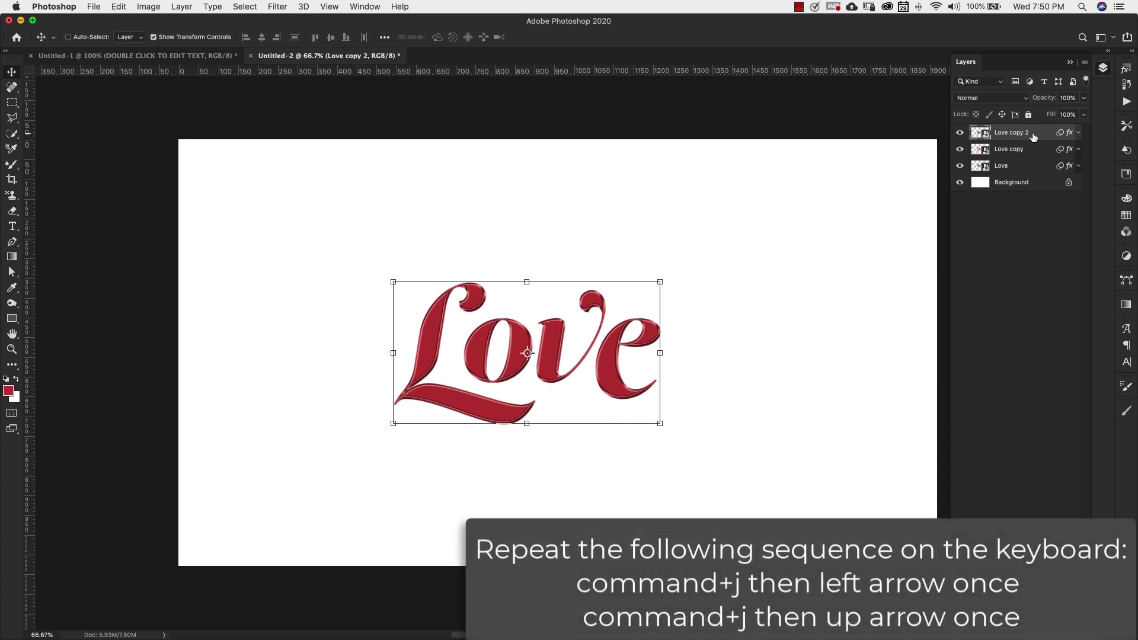
key("super+j")
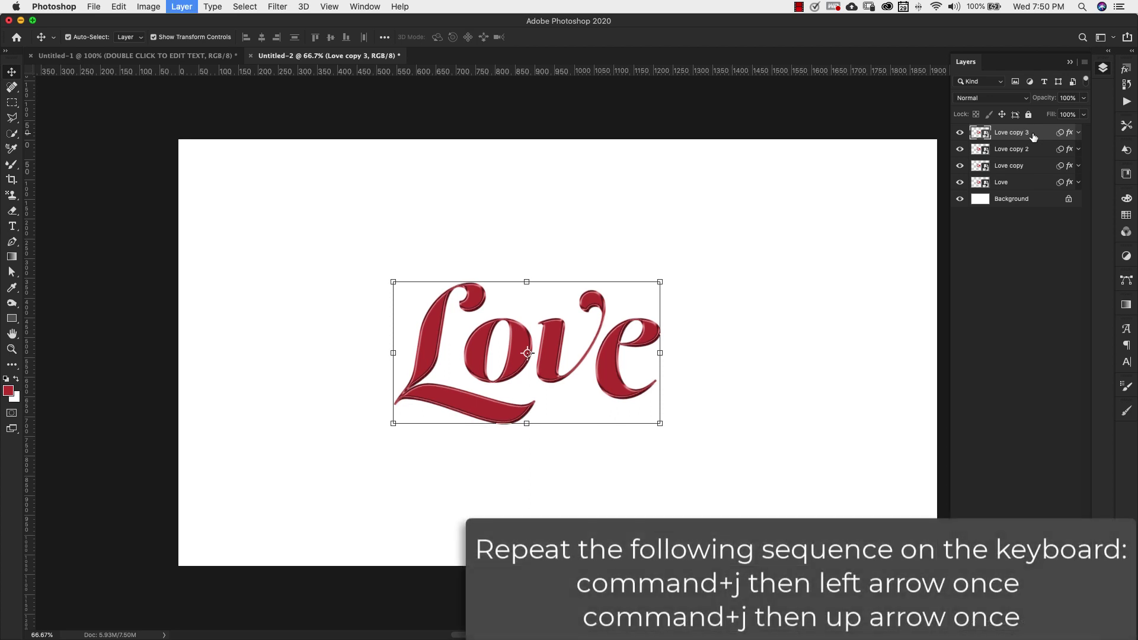
key("Left")
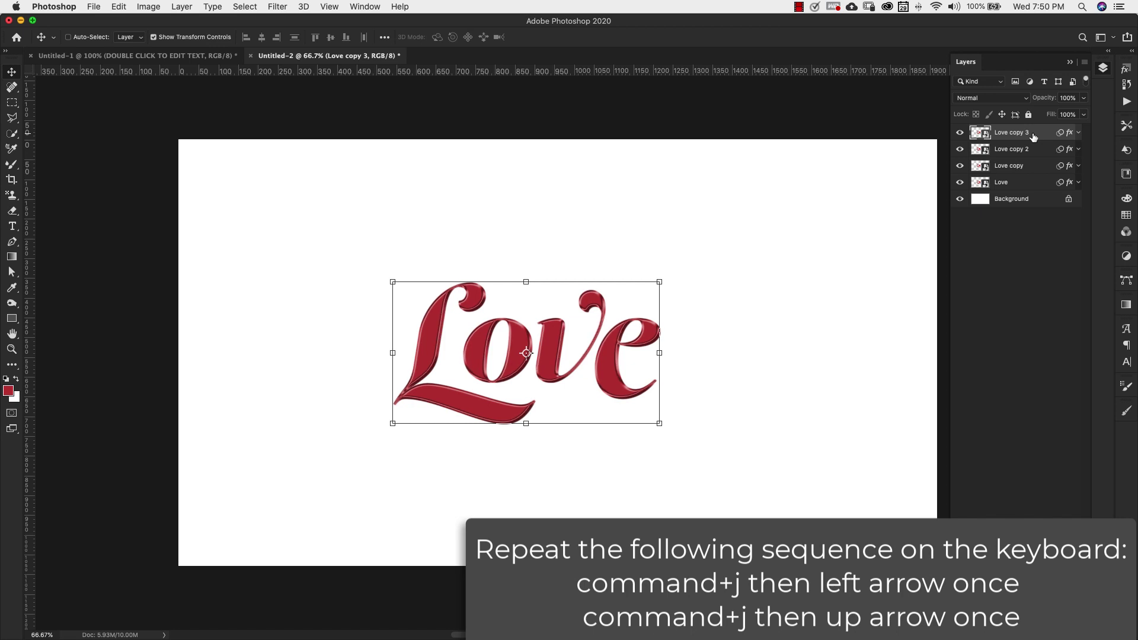
key("super+j")
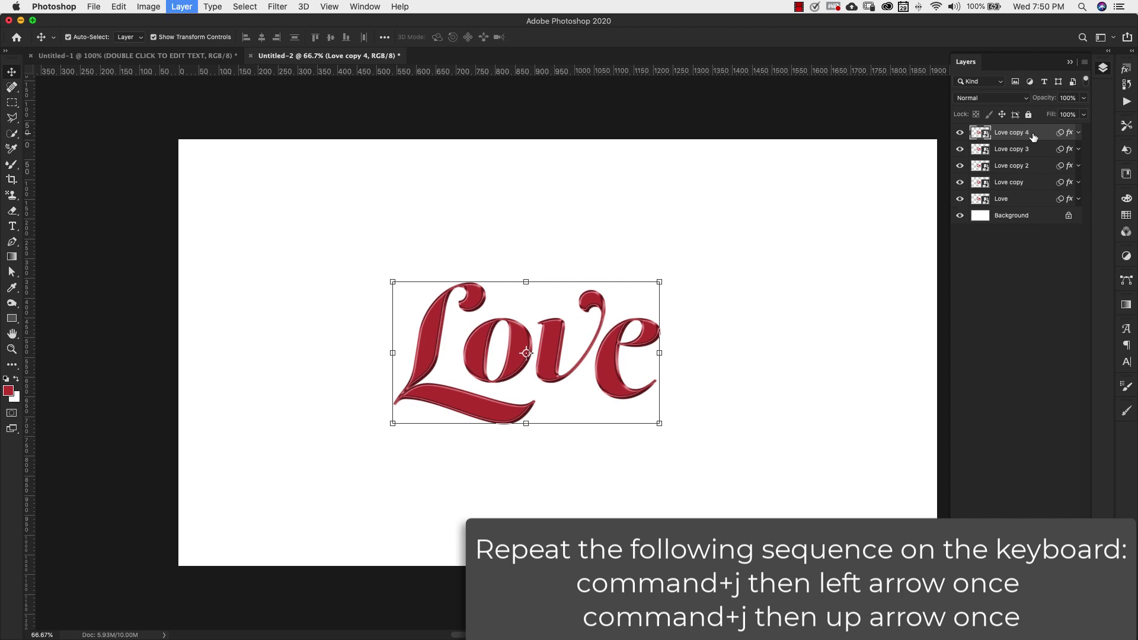
key("Up")
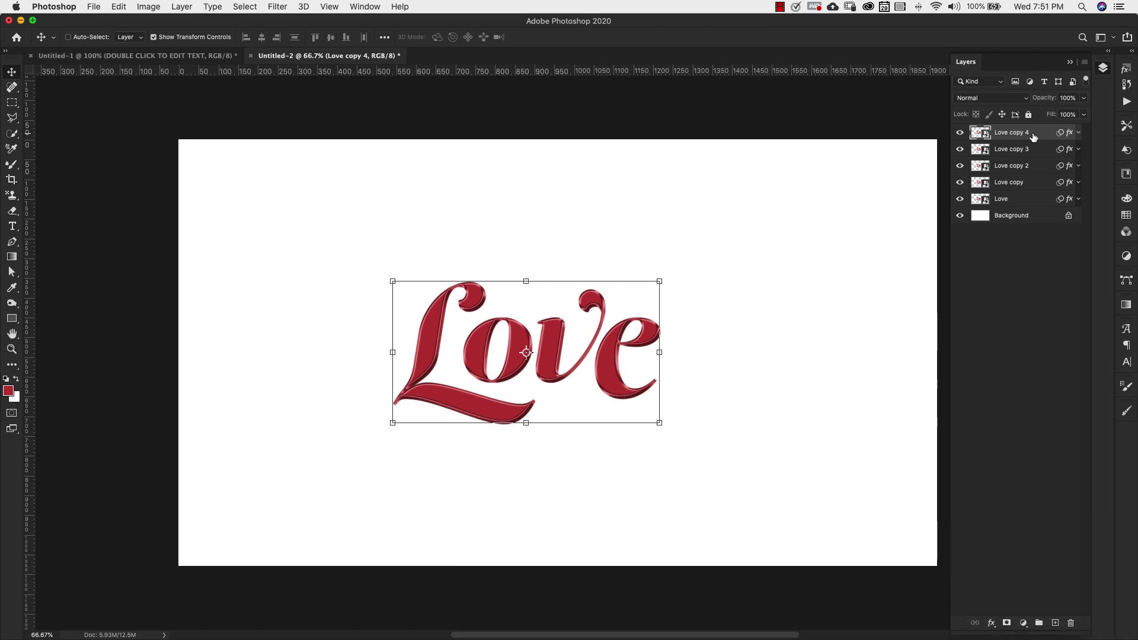
key("super+j")
key("Left")
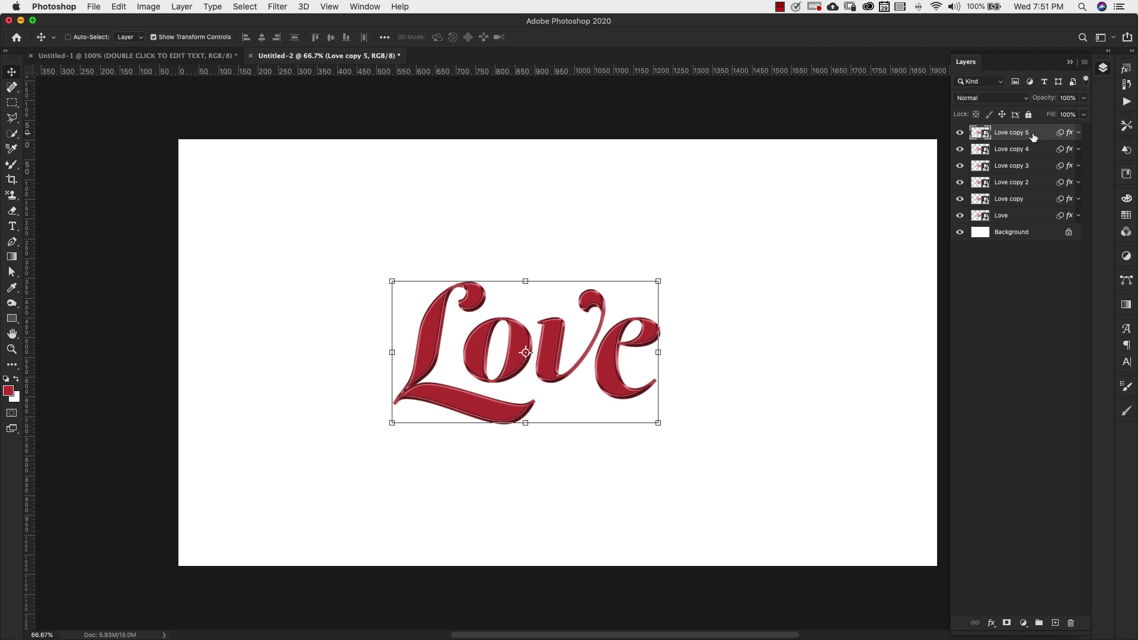
key("super+j")
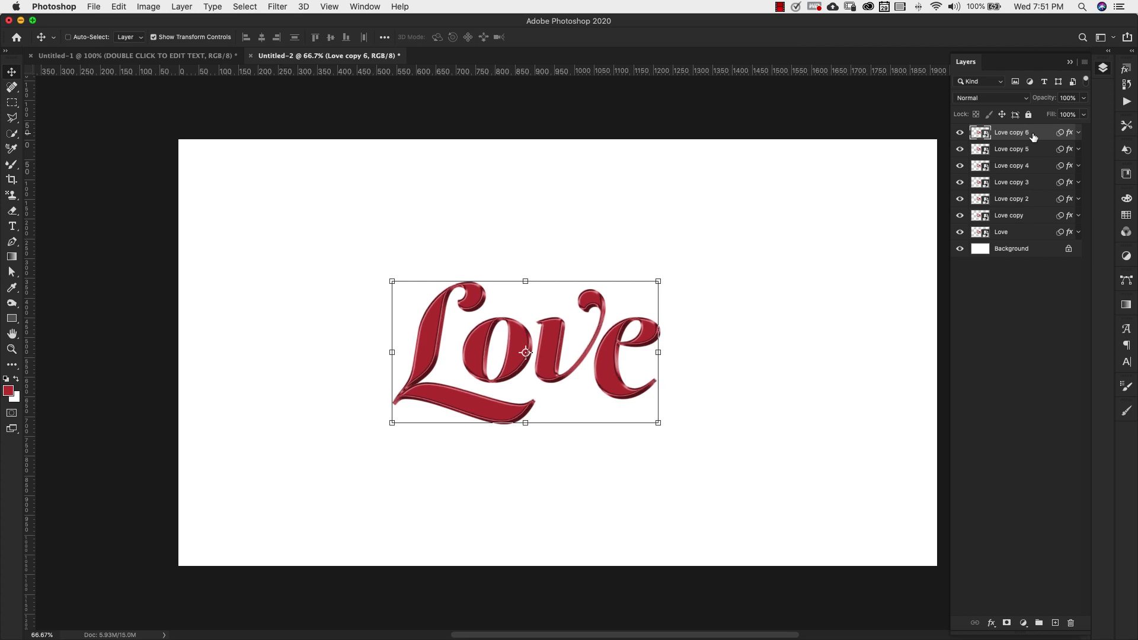
key("Up")
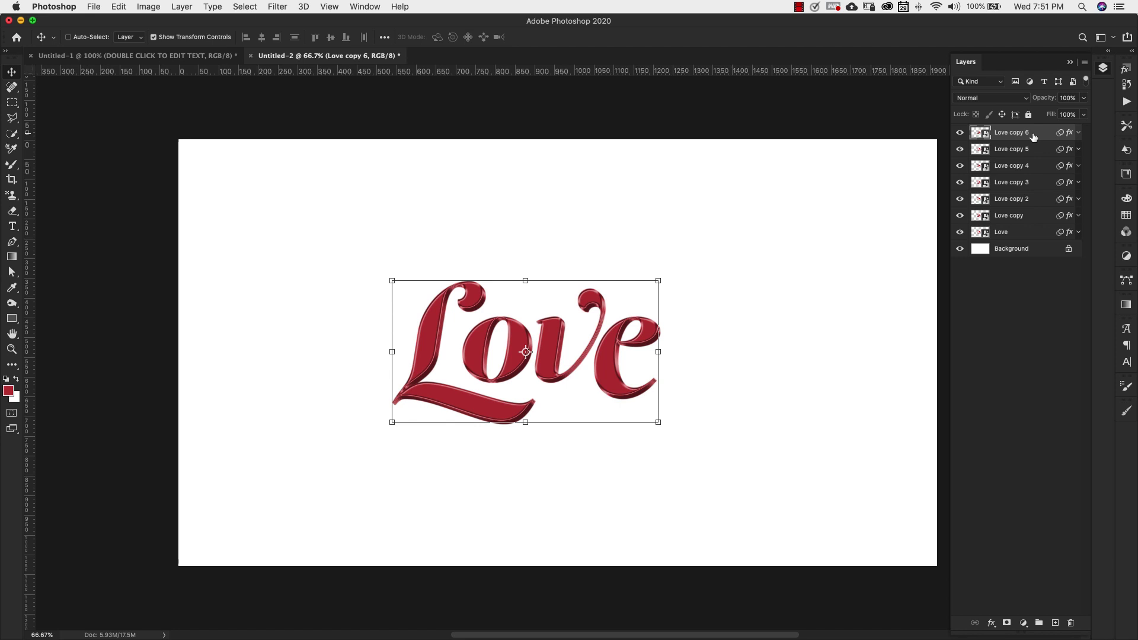
Step: Keep stacking up-left offset copies until Love copy 19 tops the layer stack
key("super+j")
key("Up")
key("super+j")
key("Left")
key("super+j")
key("super+j")
key("super+j")
key("Up")
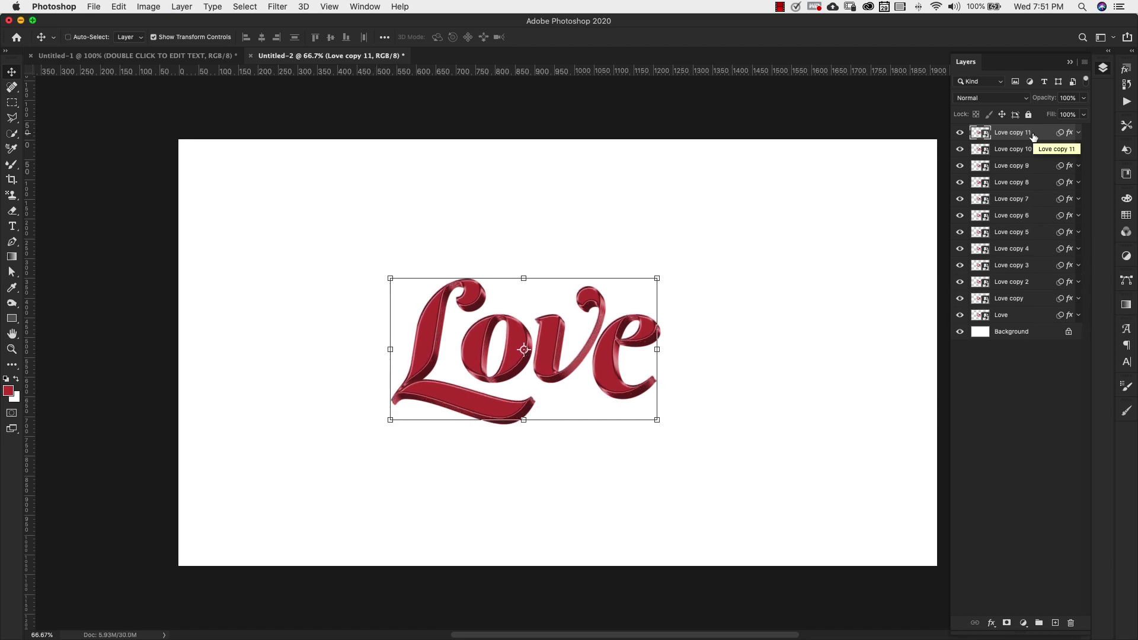
key("super+j")
key("super+j")
key("Up")
key("Left")
key("super+j")
key("super+j")
key("Up")
key("Left")
key("Up")
key("Left")
key("super+j")
key("super+j")
key("Up")
key("Left")
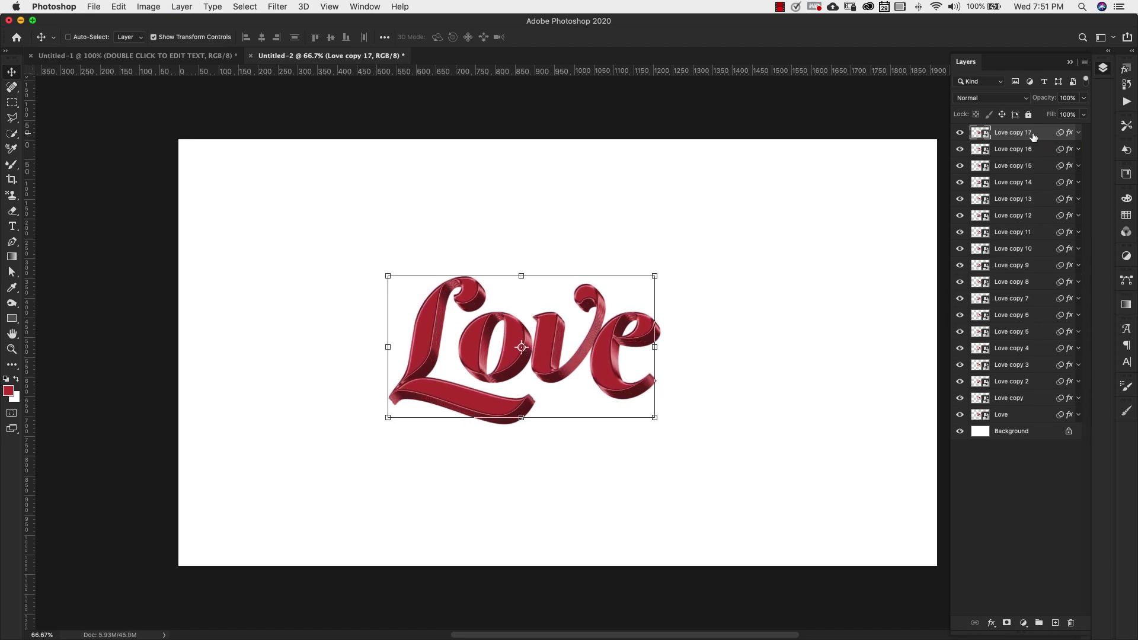
key("super+j")
key("Up")
key("Left")
key("super+j")
key("Up")
key("Left")
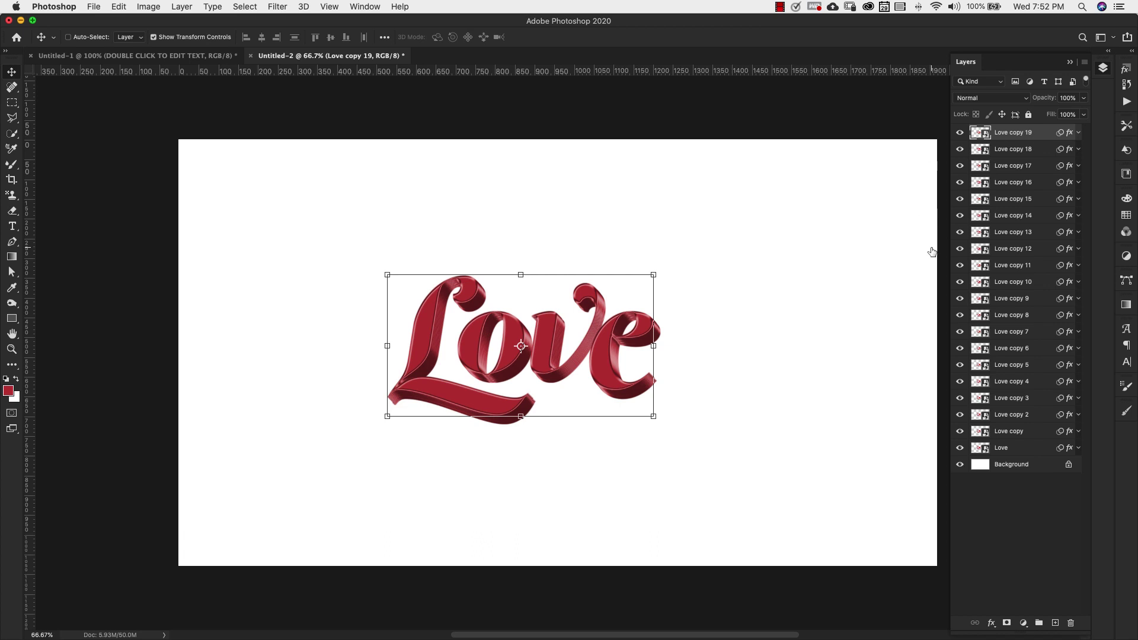
Step: Group all Love layers as Group 1, duplicate it, and drag the copy slightly up-left
left_click(1034, 449, "shift")
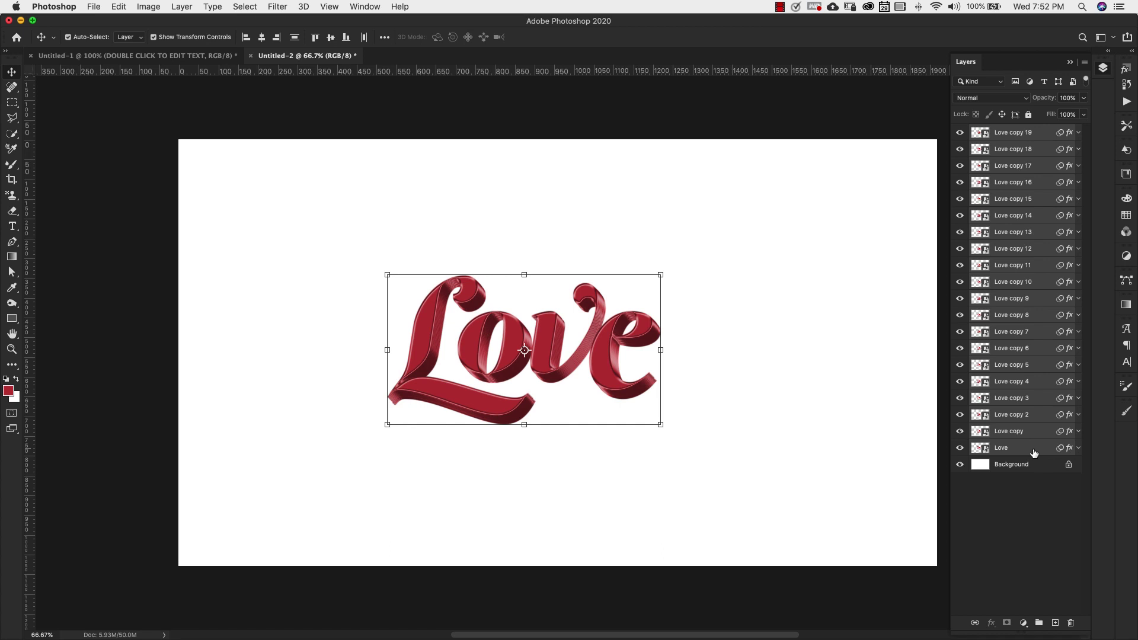
key("super+g")
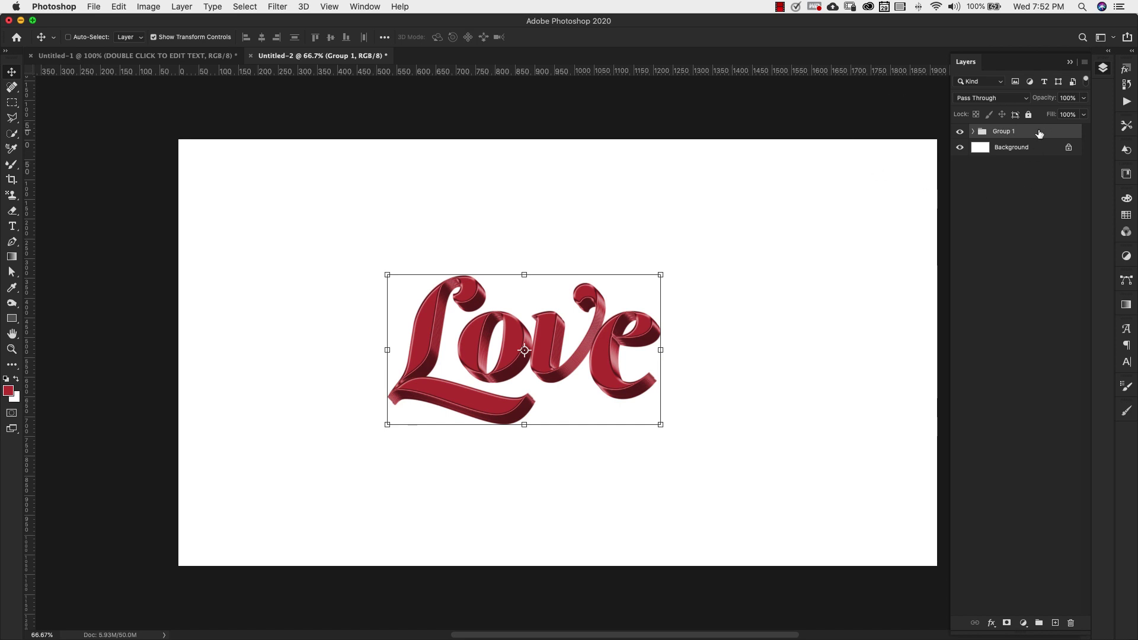
key("super+j")
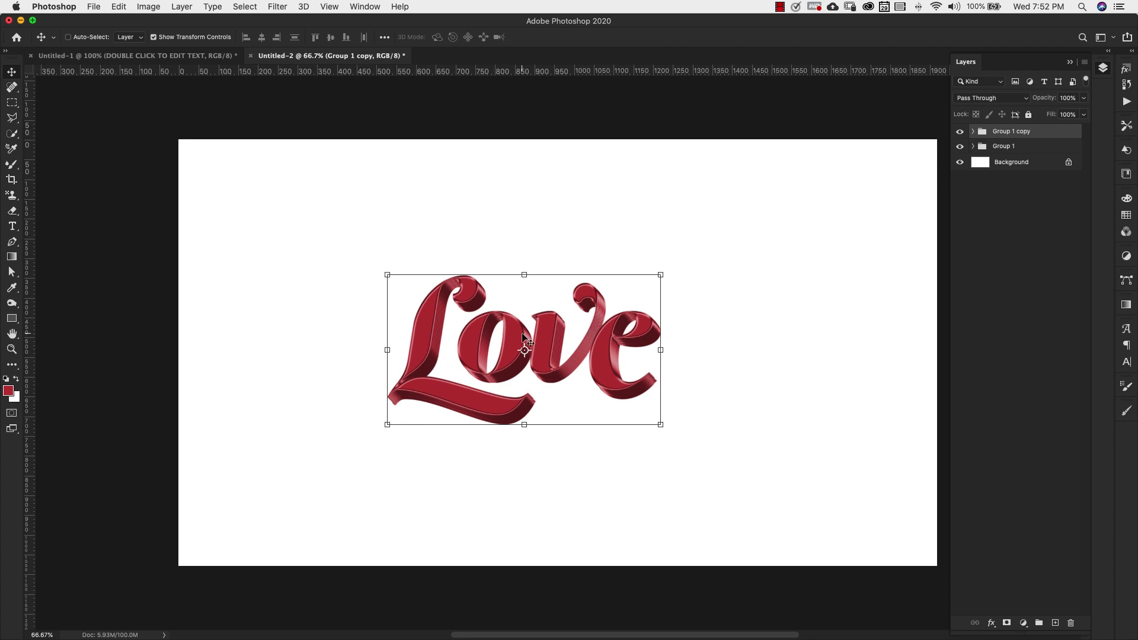
left_click_drag(531, 332, 535, 324)
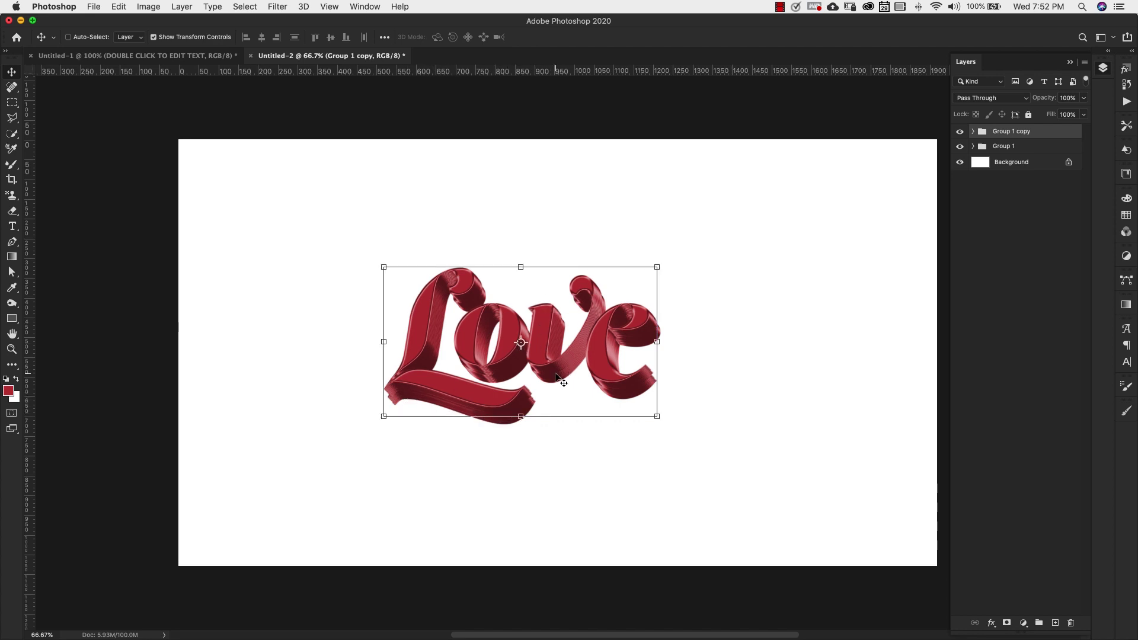
Step: Zoom to 100% and nudge Group 1 copy with arrow keys into alignment
key("z")
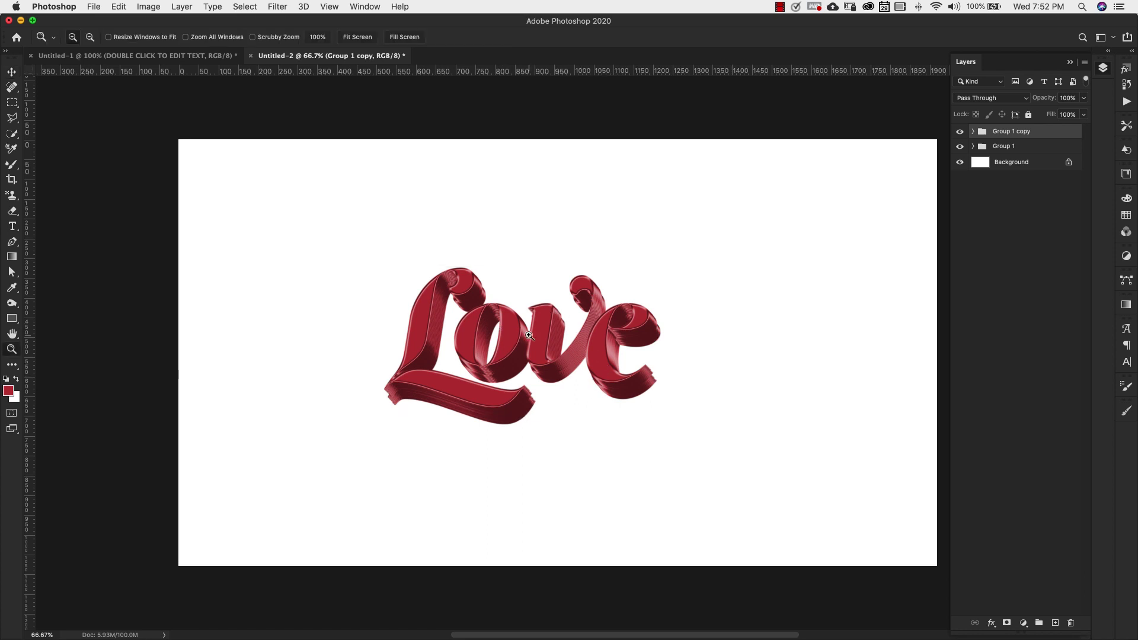
left_click(530, 335)
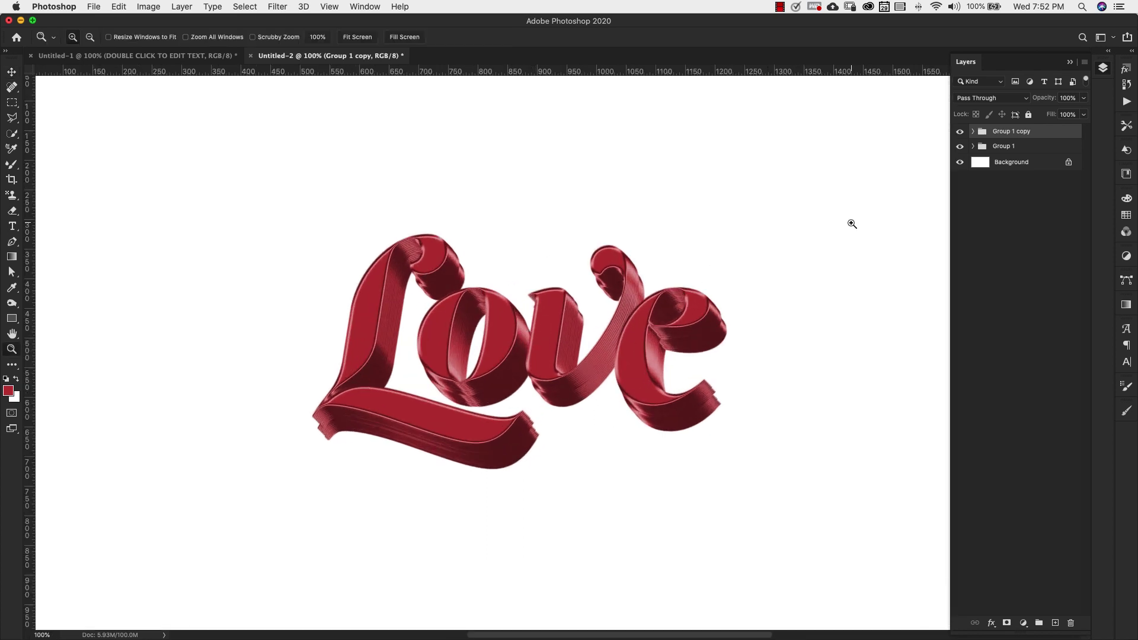
key("v")
key("Left")
key("Left")
key("Left")
key("Left")
key("Left")
key("Left")
key("Left")
key("Left")
key("Down")
key("Down")
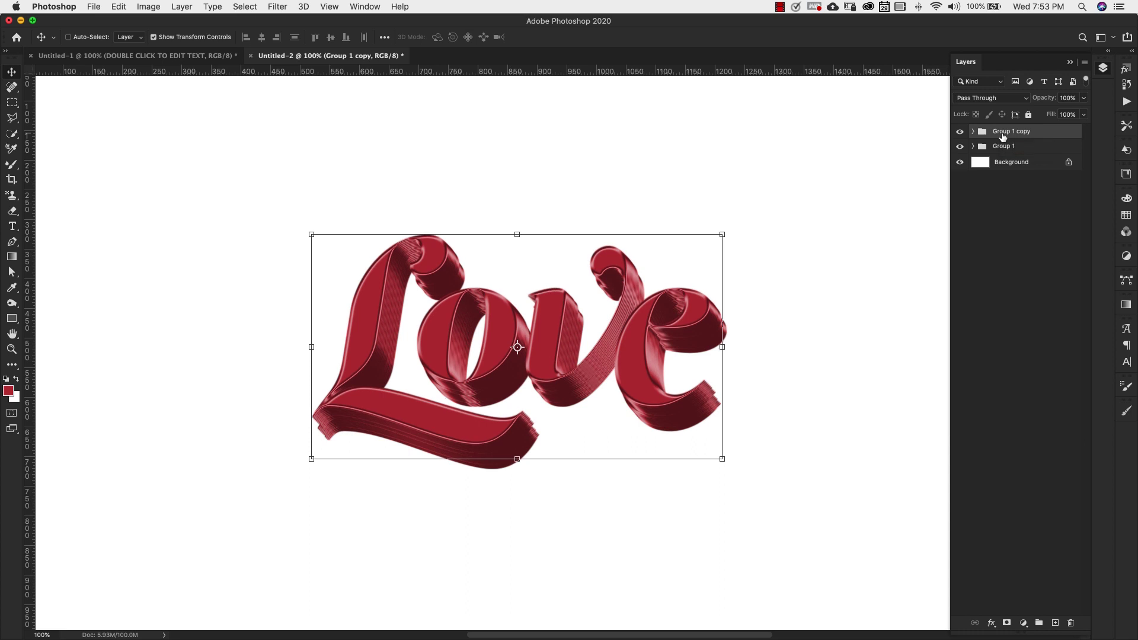
key("Left")
key("Left")
key("Up")
key("Up")
key("Up")
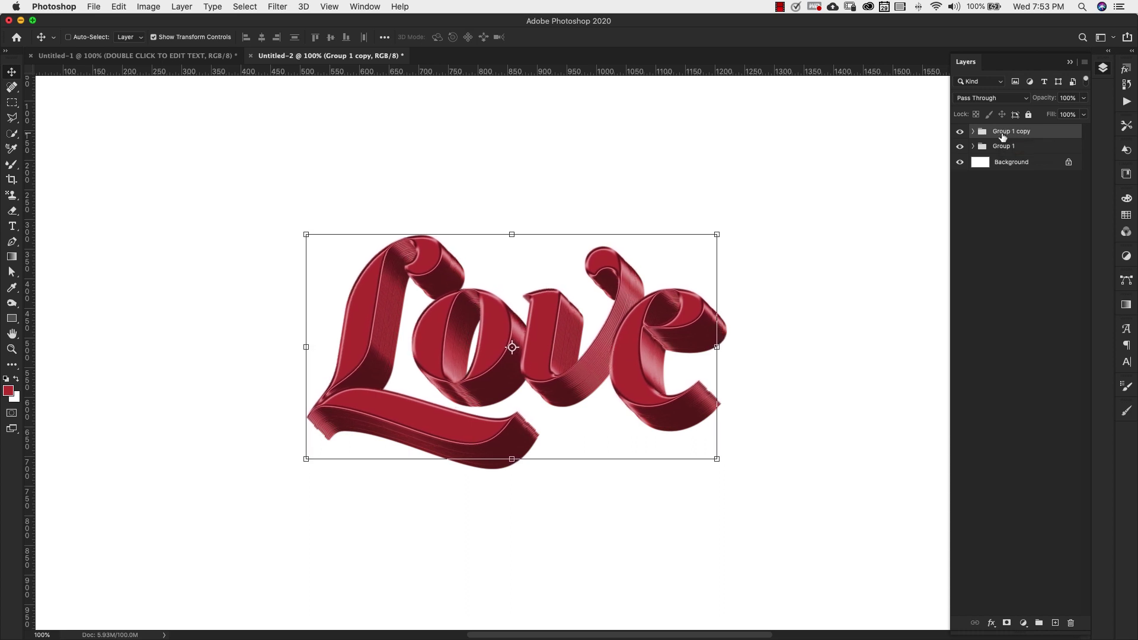
key("Right")
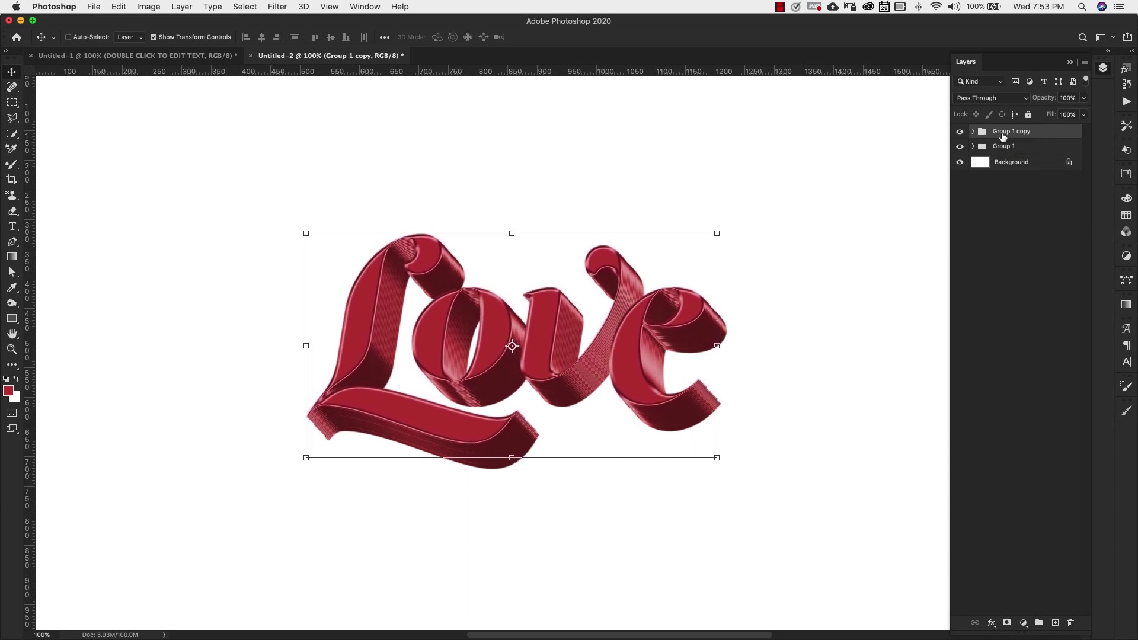
key("Down")
Step: Add Group 1 copy 2 and shift it up-left, fine-tuning its position
key("super+j")
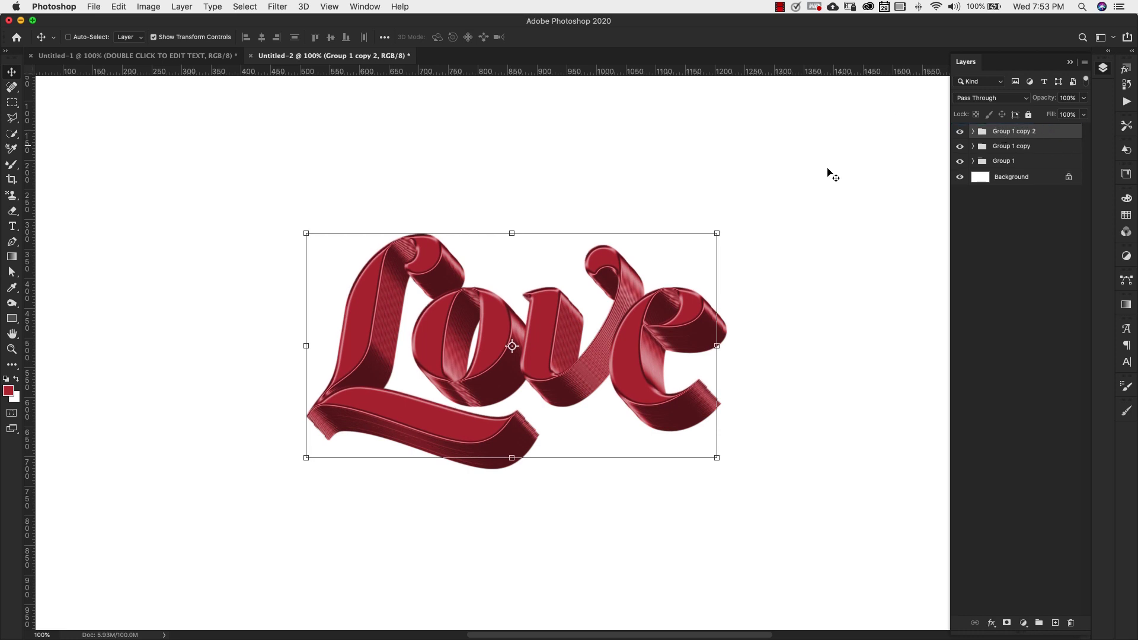
mouse_move(627, 343)
left_mouse_down()
mouse_move(600, 328)
mouse_move(600, 314)
mouse_move(615, 333)
left_mouse_up()
key("Left")
key("Left")
key("Left")
key("Left")
key("Left")
key("Left")
key("Left")
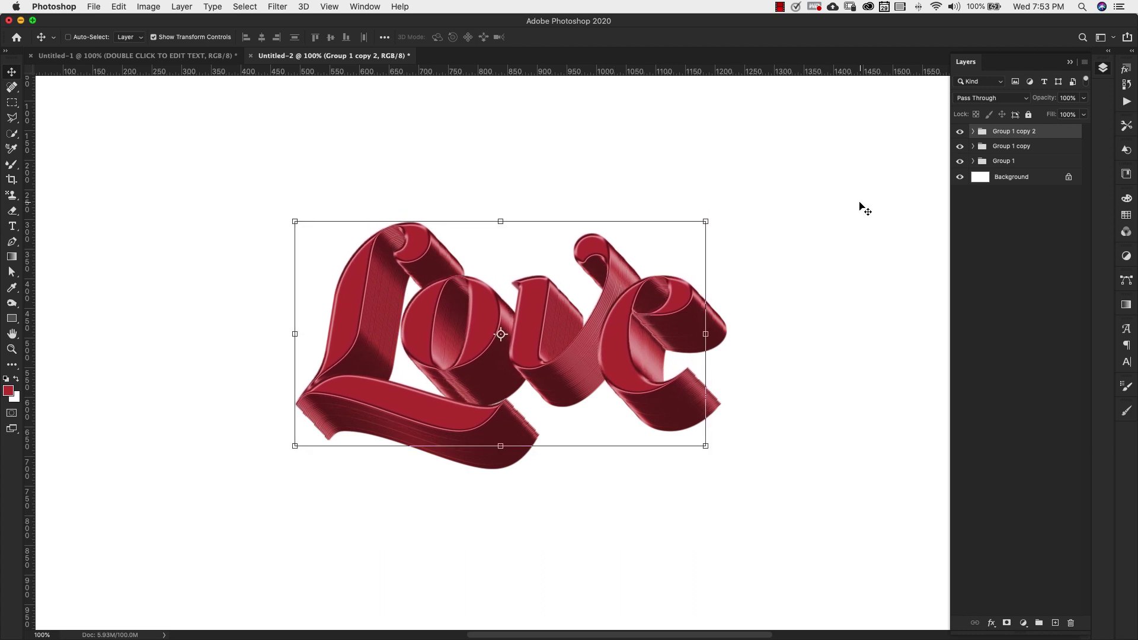
key("Right")
key("Left")
key("Right")
key("Left")
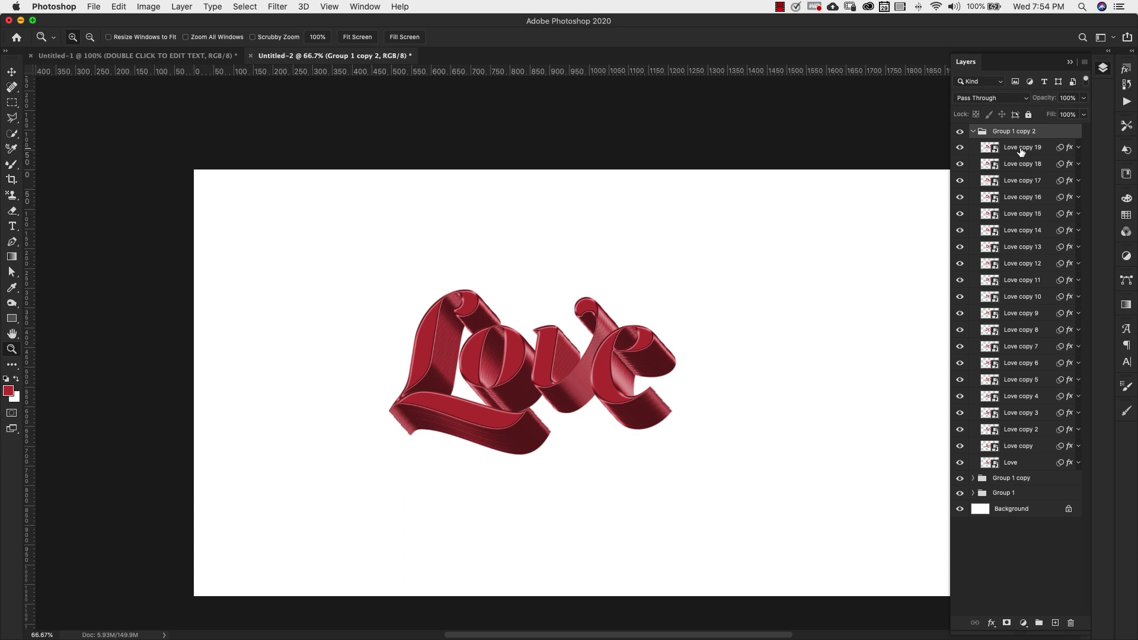
Step: Duplicate Love copy 19 and move the copy above all three groups, checking the extrusion
left_click(1028, 148)
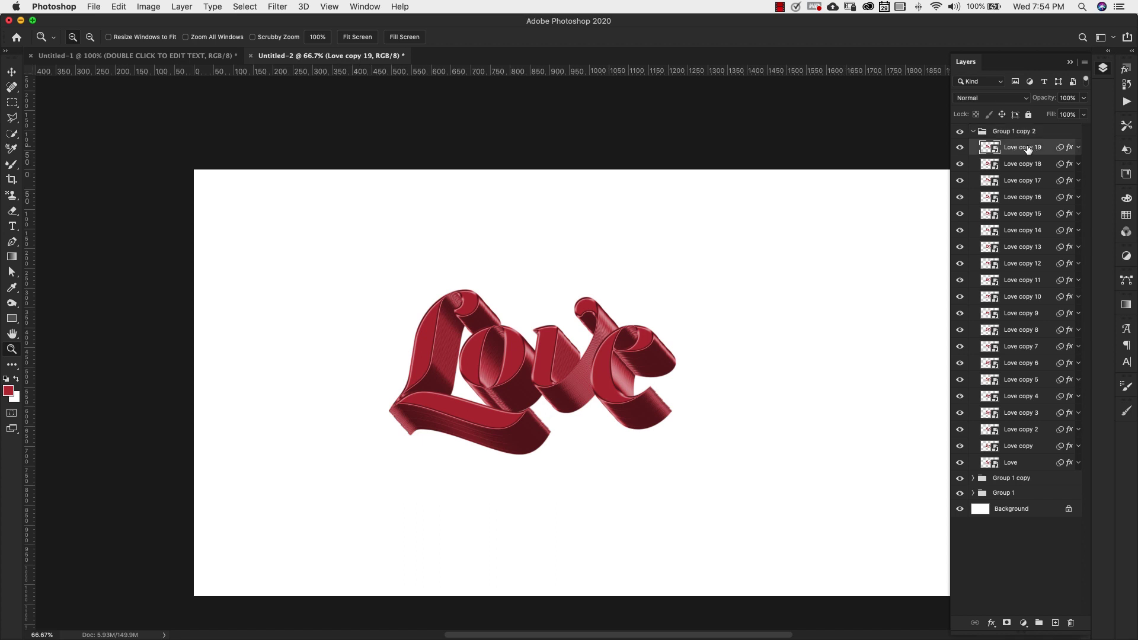
key("super+j")
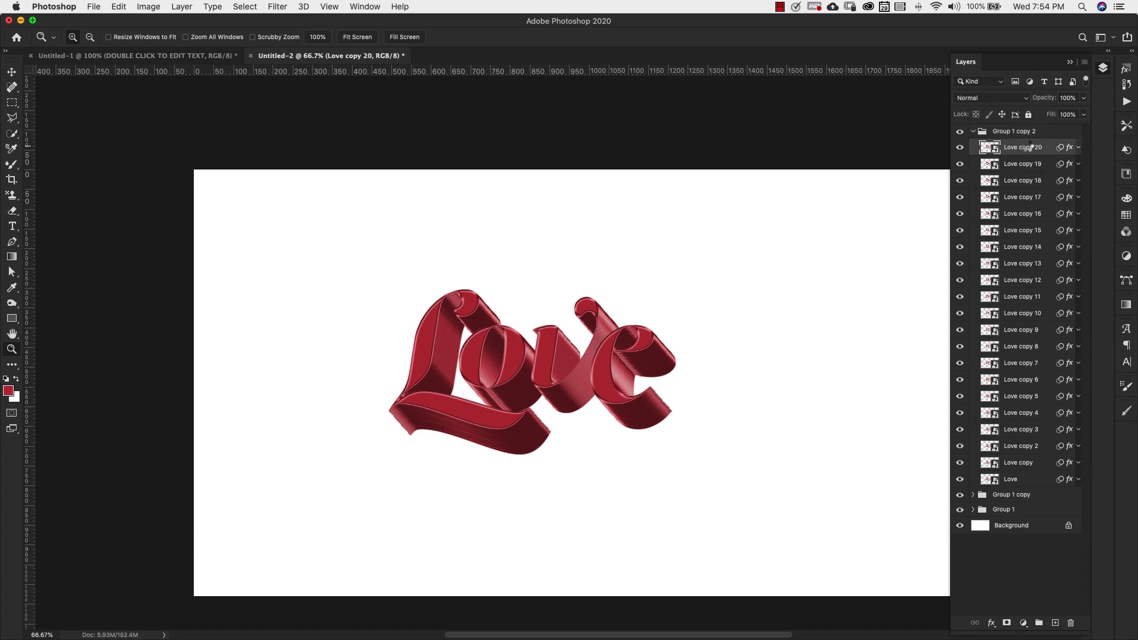
left_click_drag(1028, 148, 1017, 128)
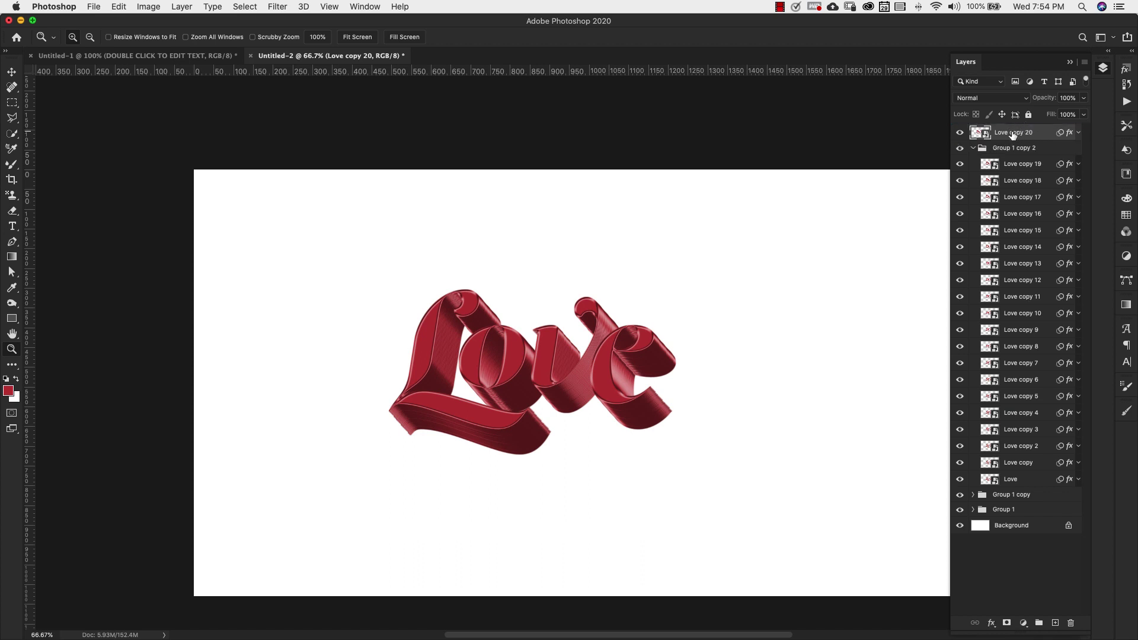
left_click(973, 148)
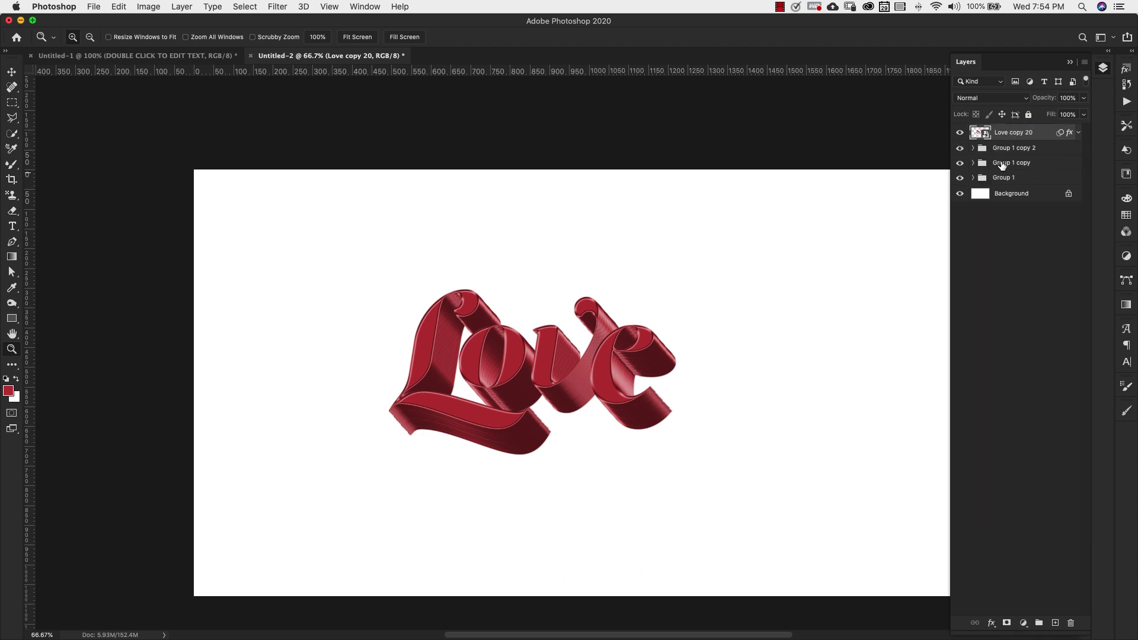
left_click(961, 150)
left_click(961, 150)
left_click(960, 164)
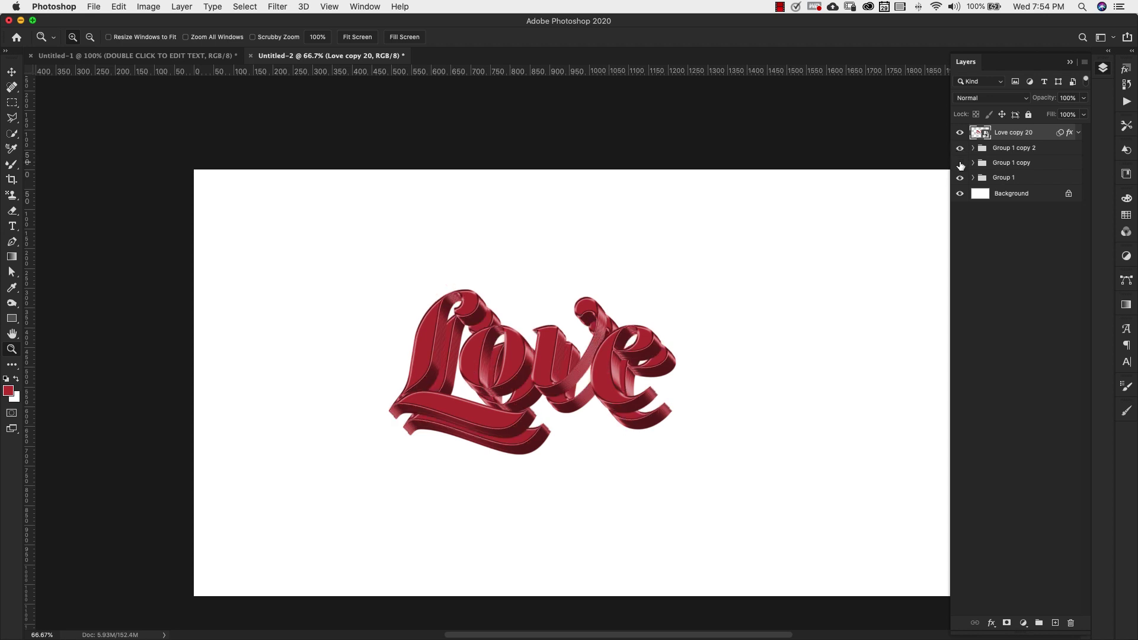
left_click(960, 163)
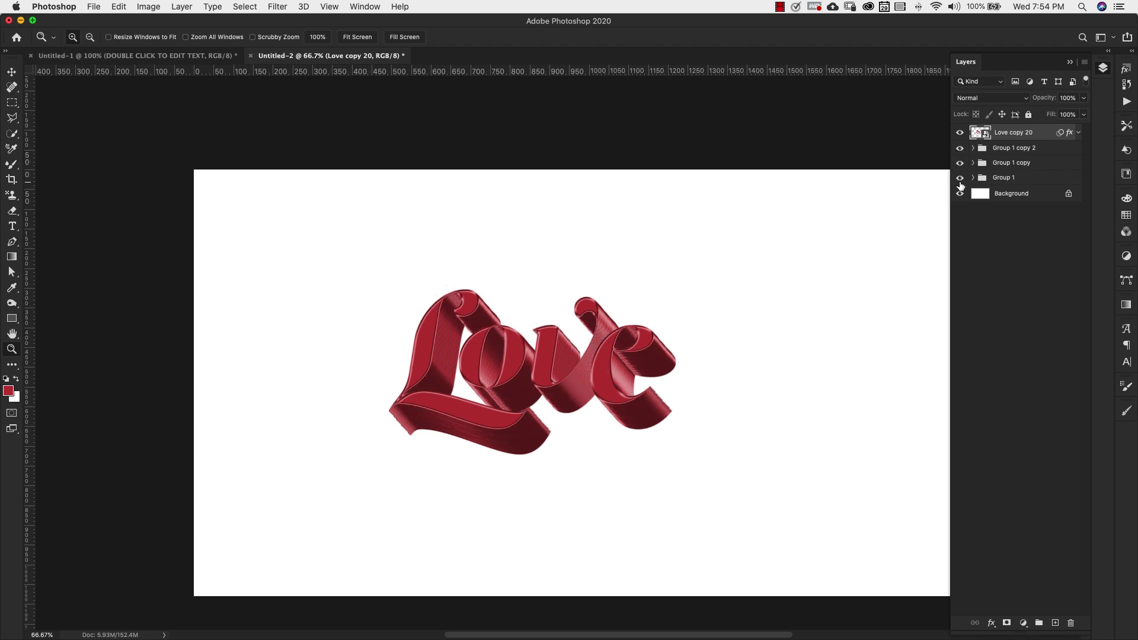
Step: Rename the new top layer 'Double click to edit text'
double_click(1018, 133)
type("d")
type("Double cl")
type("ick to edit text")
key("Return")
left_click(1052, 139, "super")
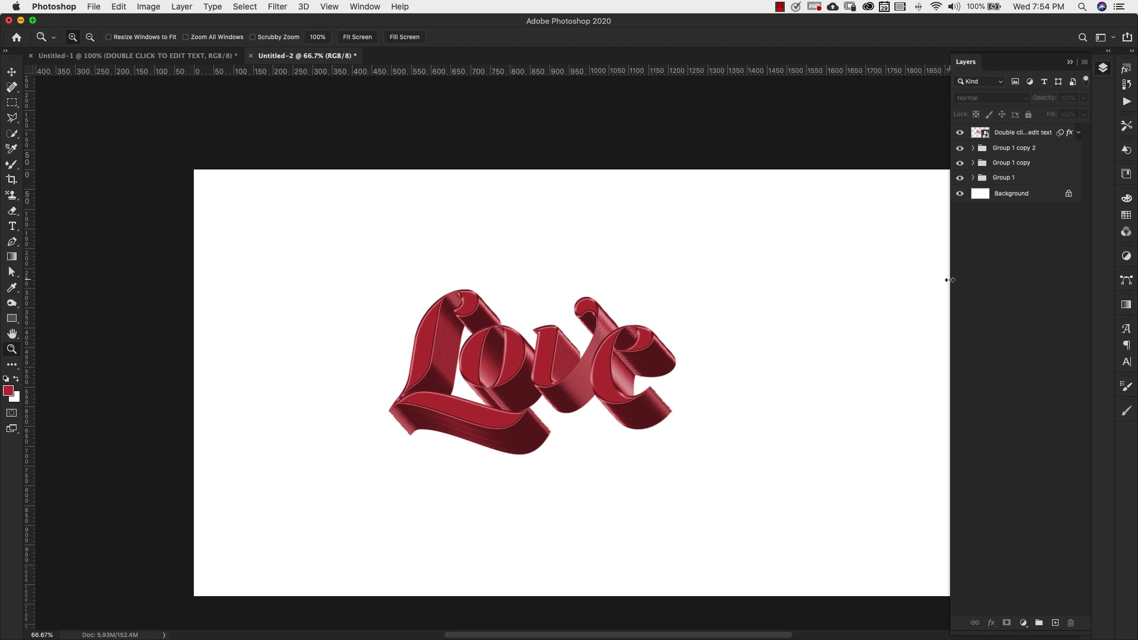
Step: Widen the Layers panel and give the top layer an Orange colour label
left_click_drag(950, 280, 850, 282)
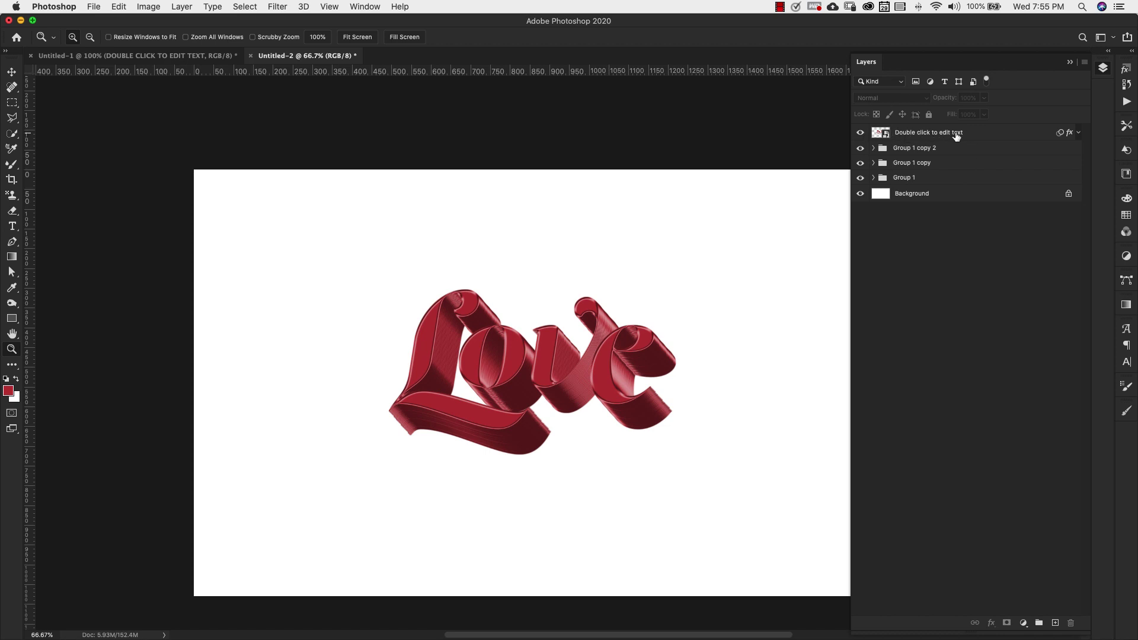
right_click(857, 127)
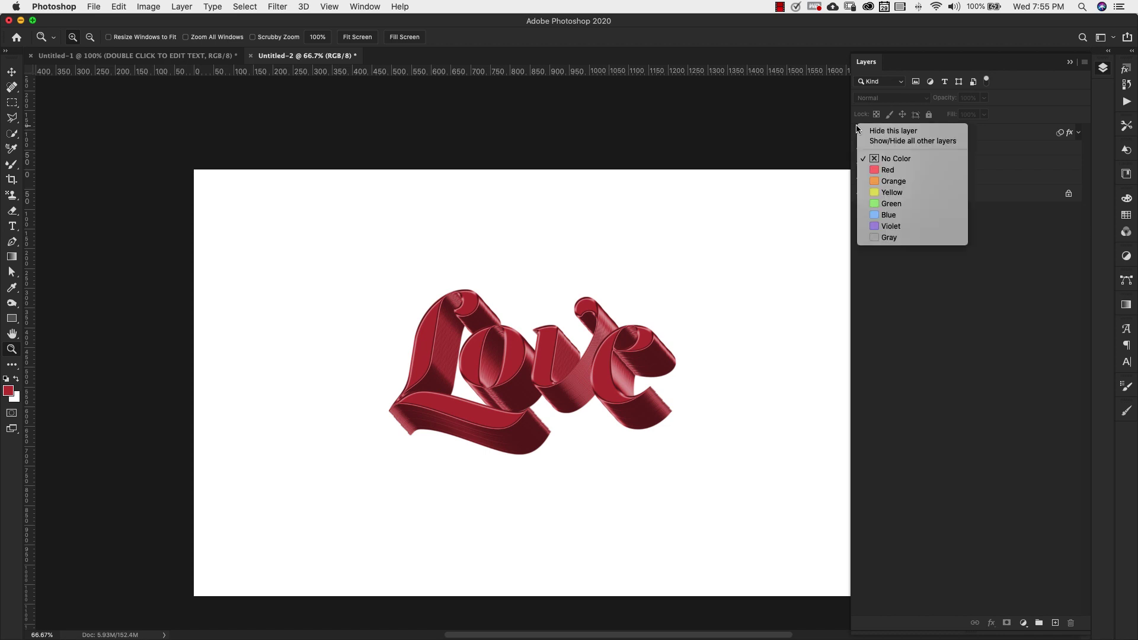
left_click(879, 181)
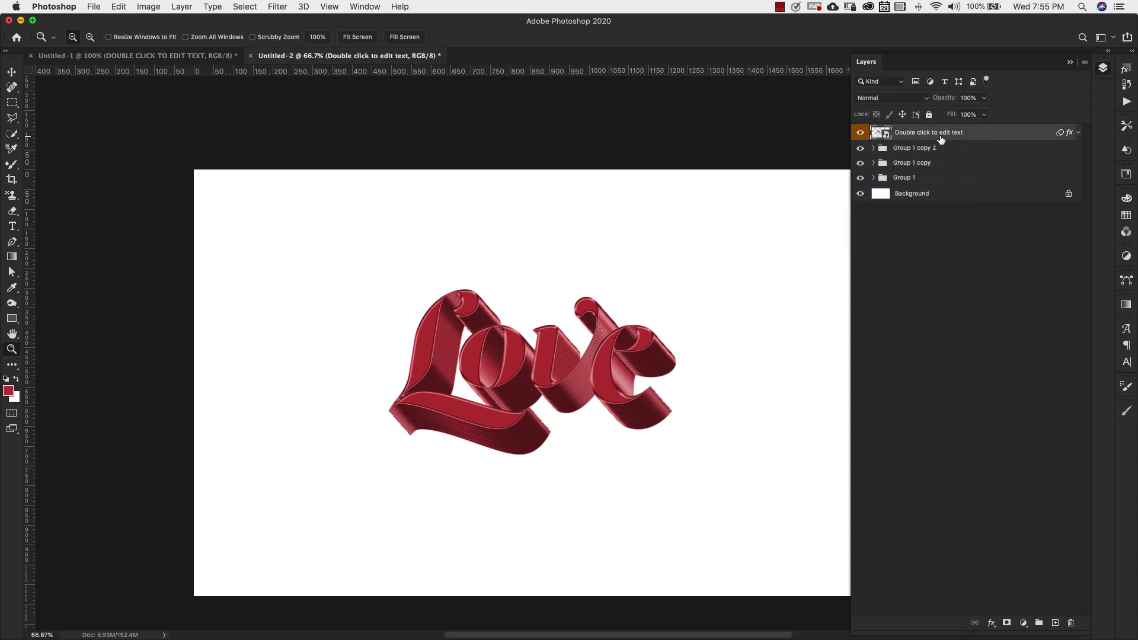
left_click(923, 140, "super")
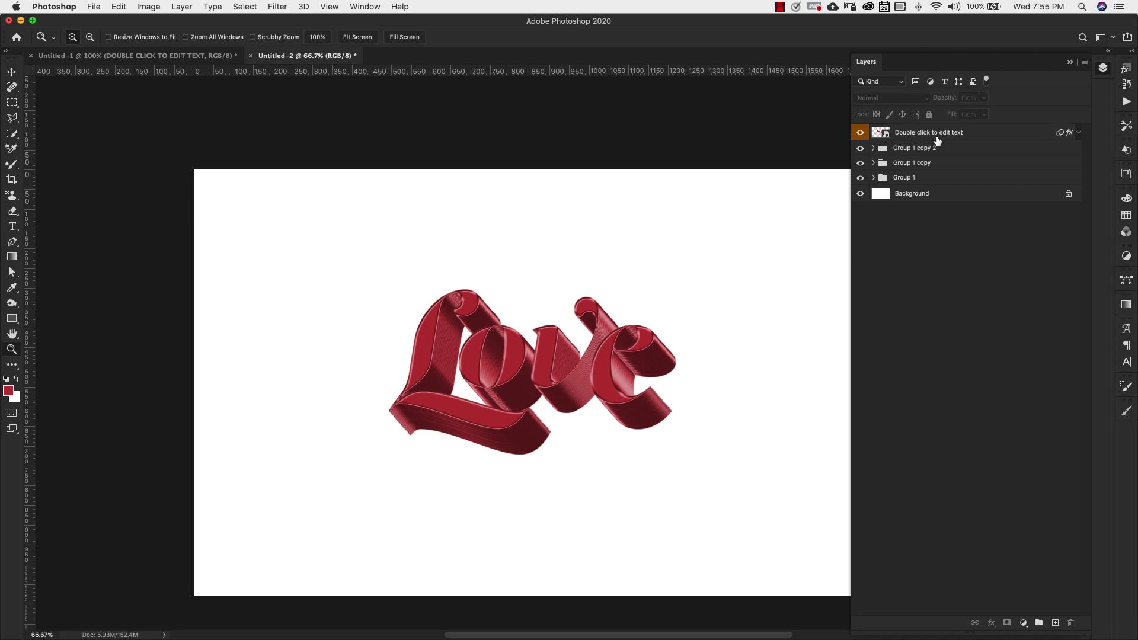
Step: Inside the Love2.psb smart object, replace 'ove' with 'ive' so the text reads 'Live'
double_click(885, 136)
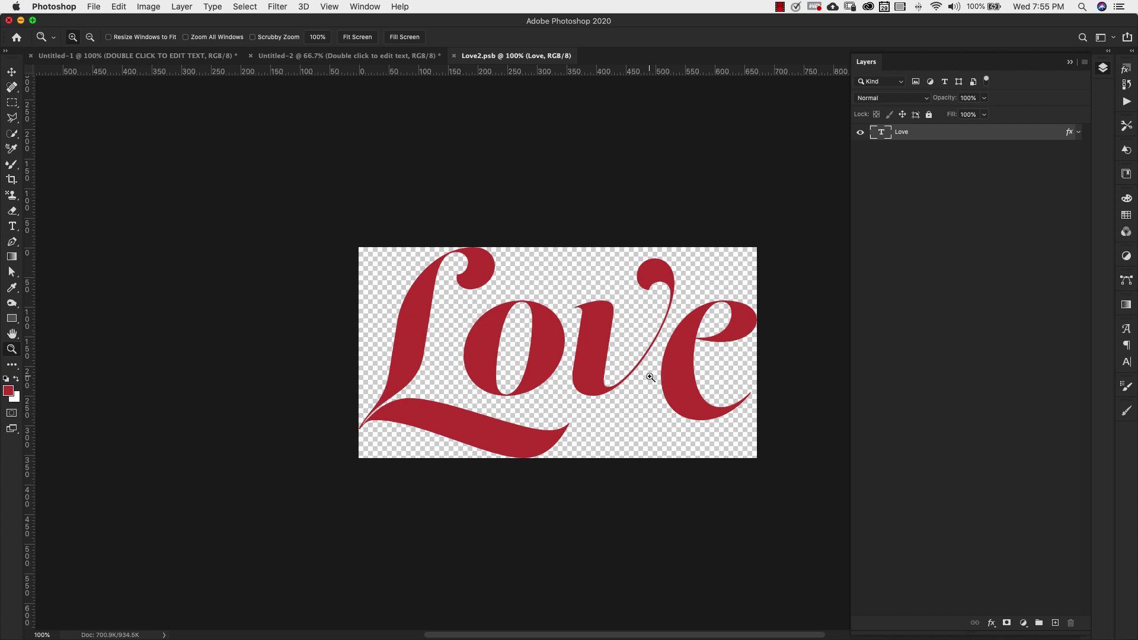
key("t")
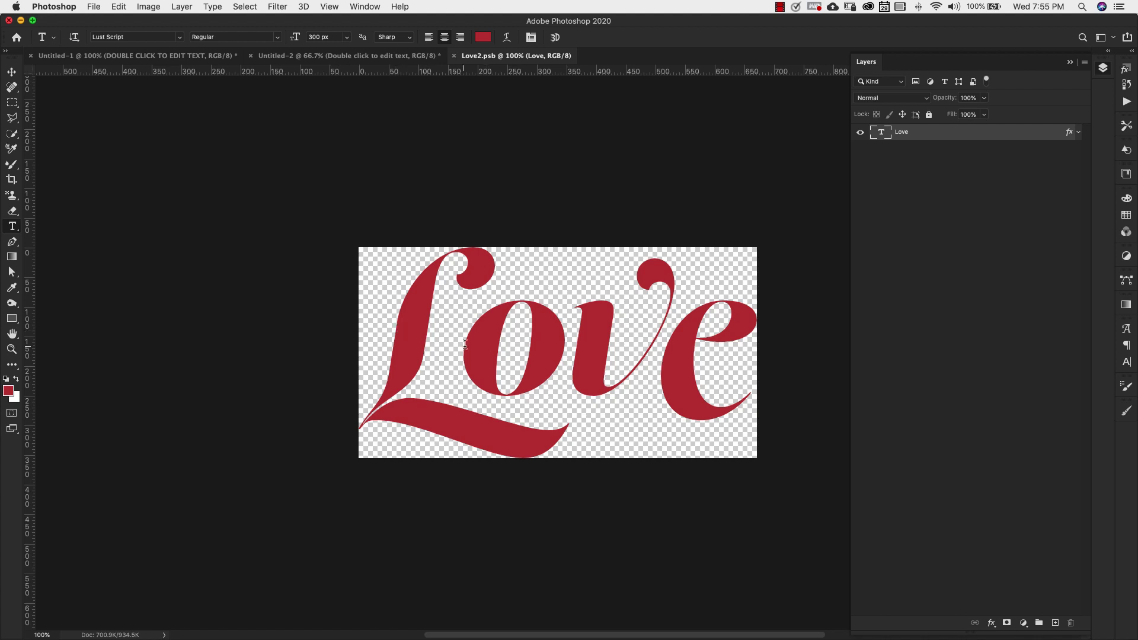
left_click_drag(465, 344, 727, 344)
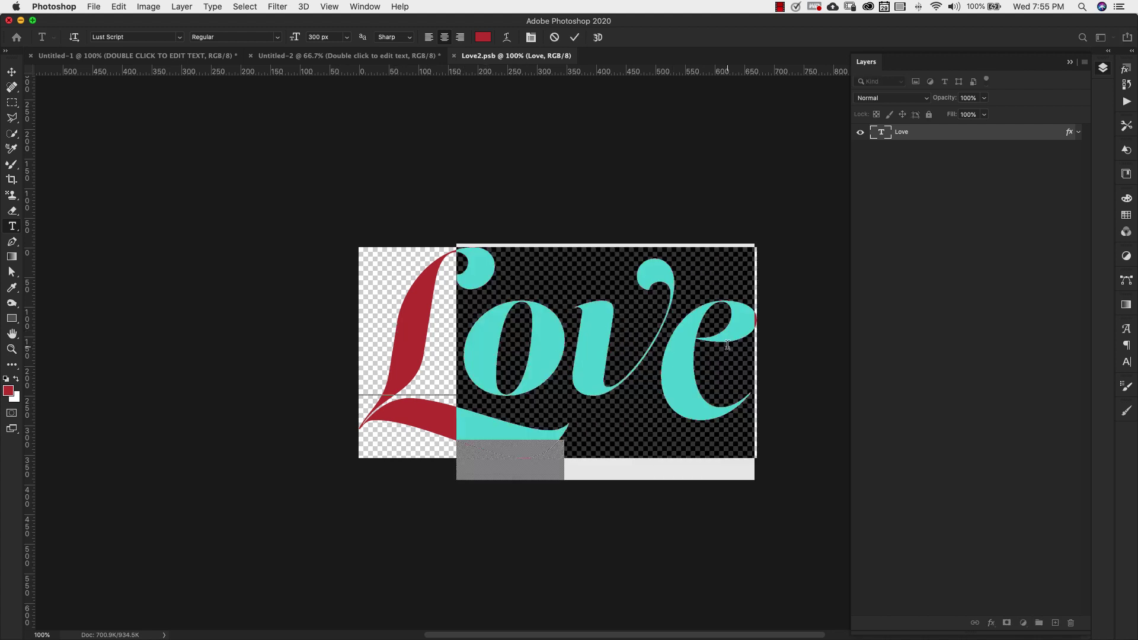
type("ive")
key("super+Return")
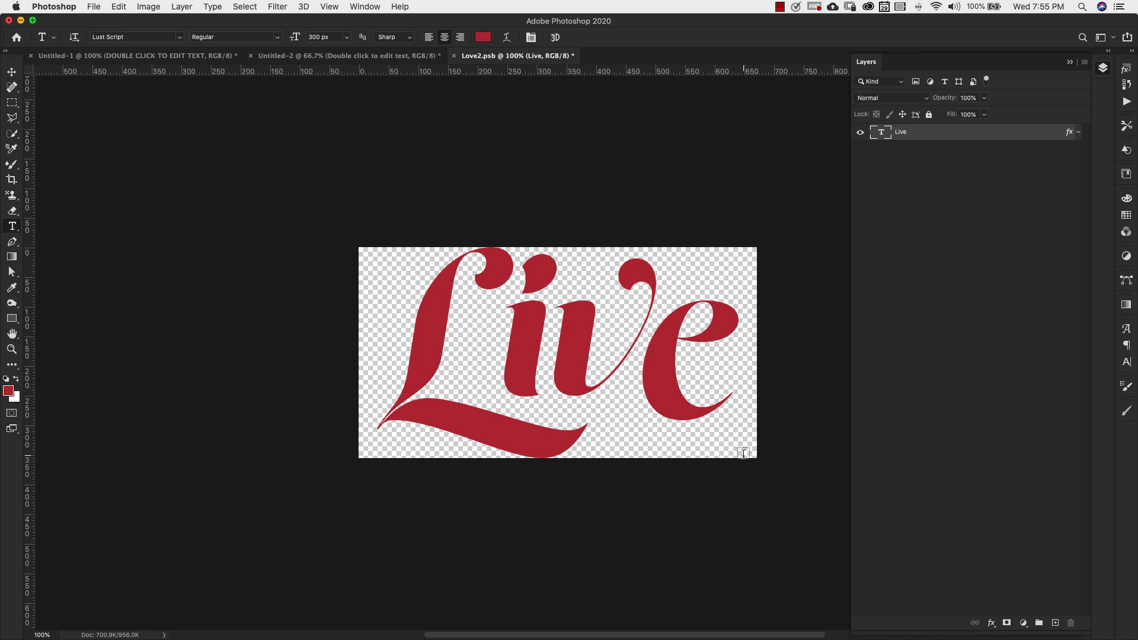
left_click(454, 56)
Step: Save Love2.psb, then expand the groups and toggle the top layer and Bevel & Emboss to verify
left_click(664, 221)
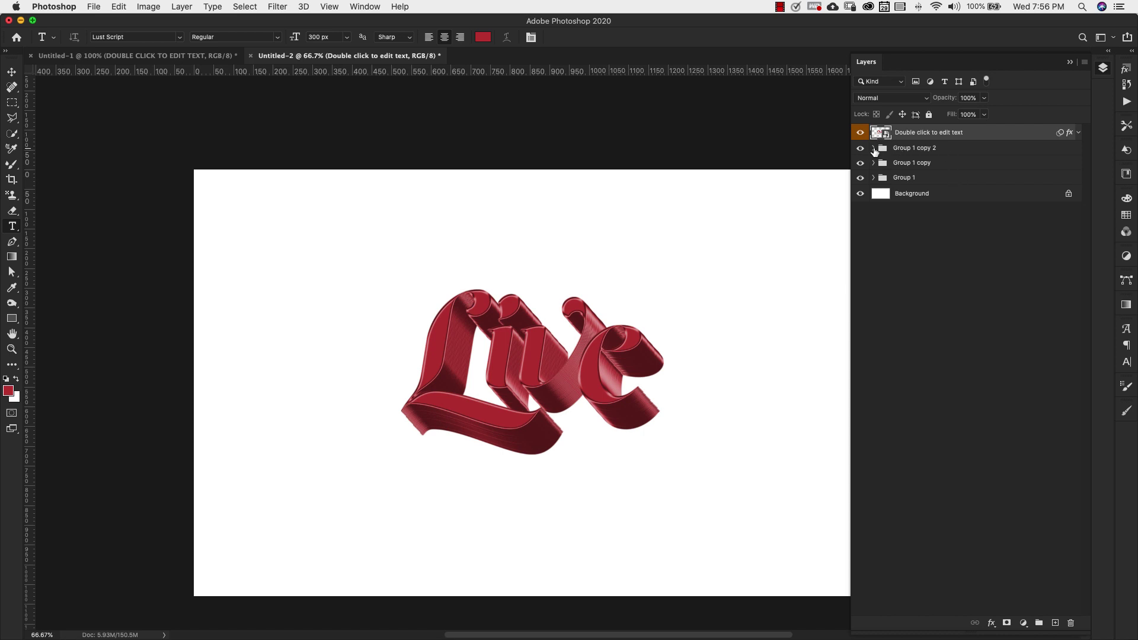
left_click(873, 149)
left_click(873, 495)
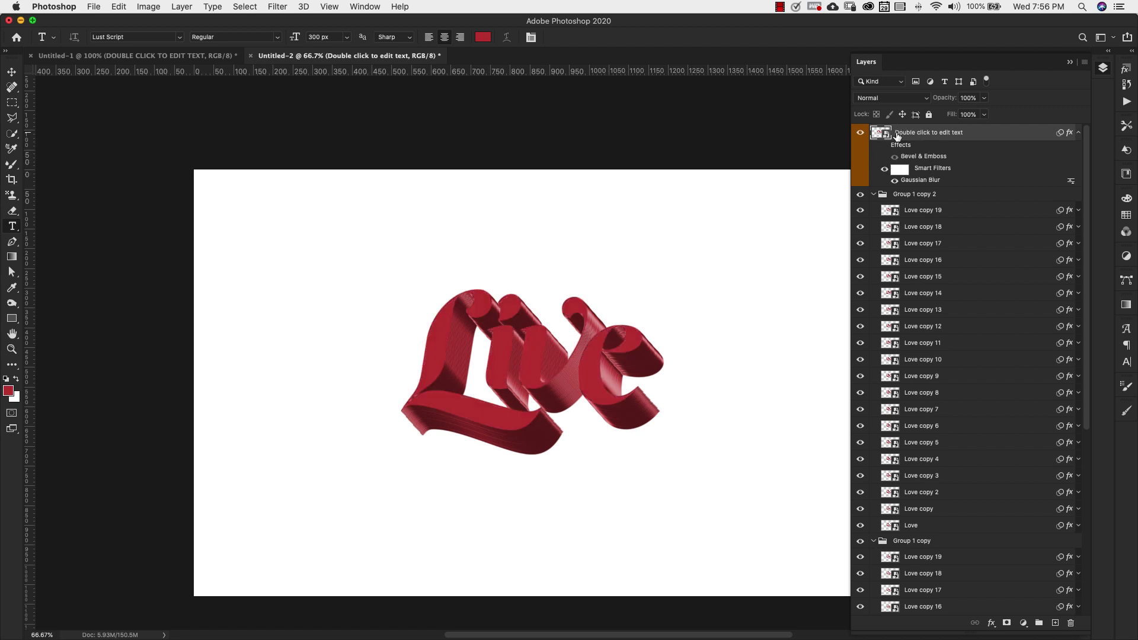
left_click(861, 133)
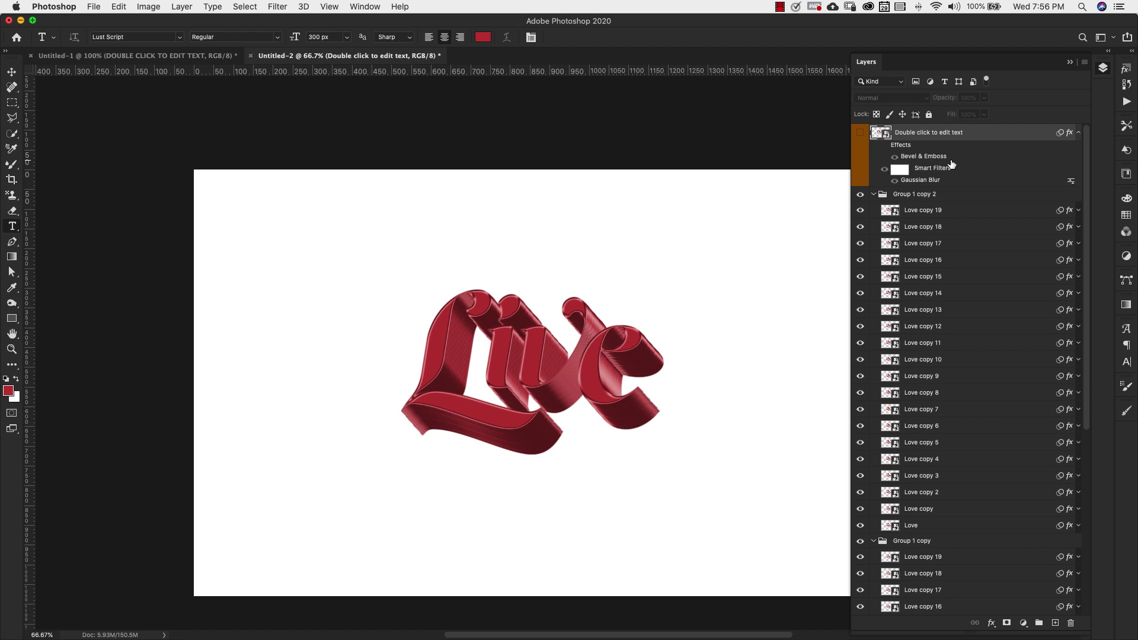
left_click(861, 133)
left_click(894, 157)
left_click(1078, 132)
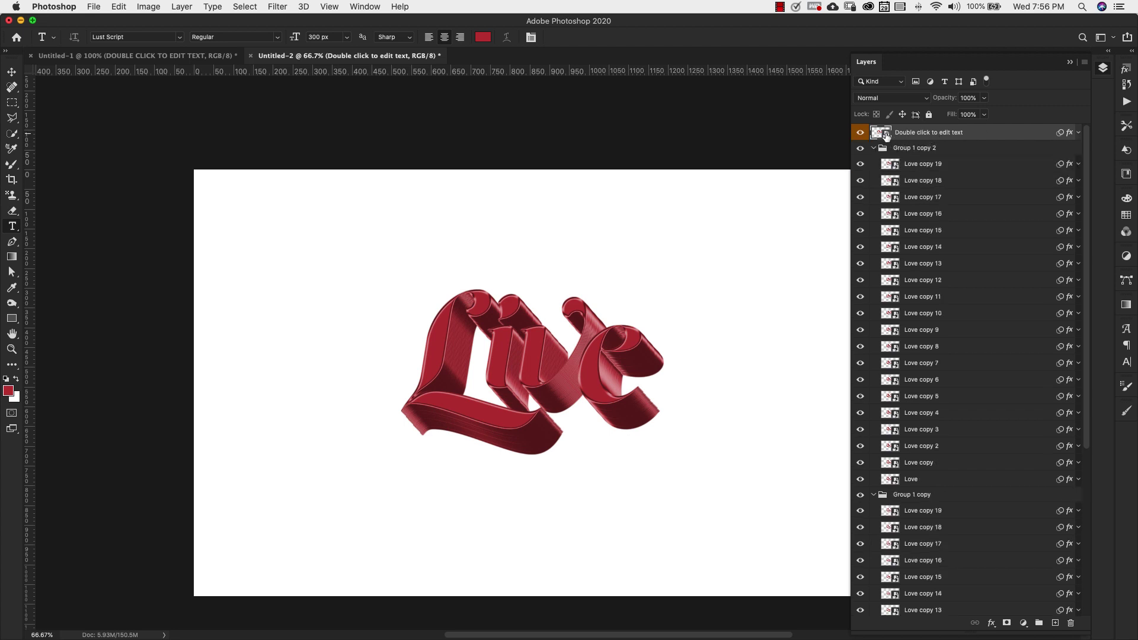
Step: Enable the pink-to-teal Gradient Overlay on the Live layer in Love2.psb and save it
double_click(887, 134)
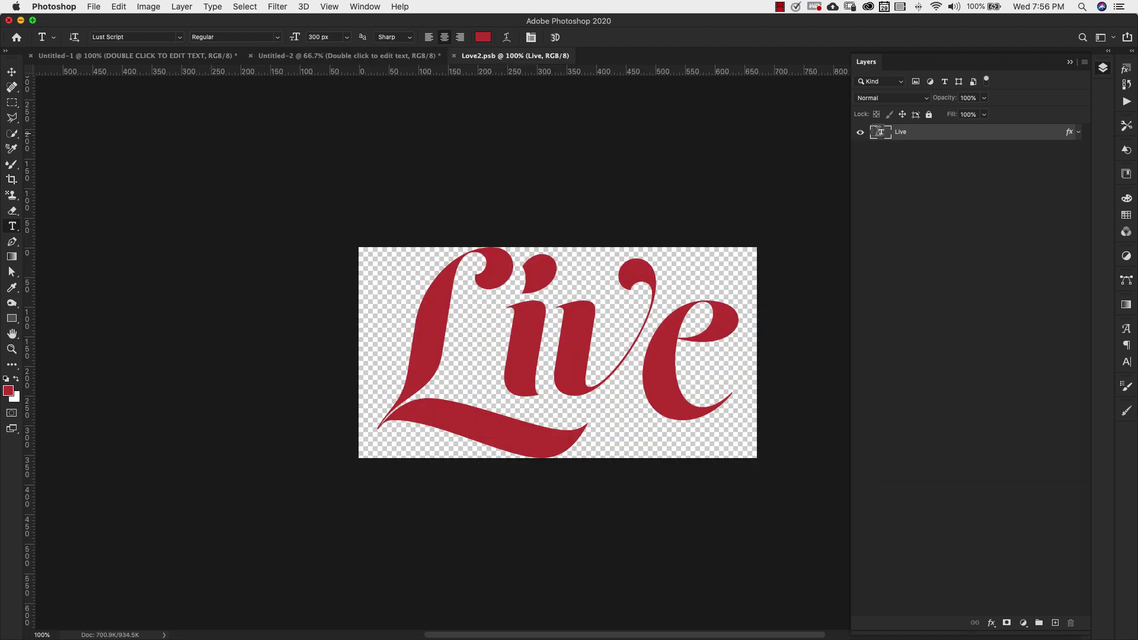
left_click(1078, 132)
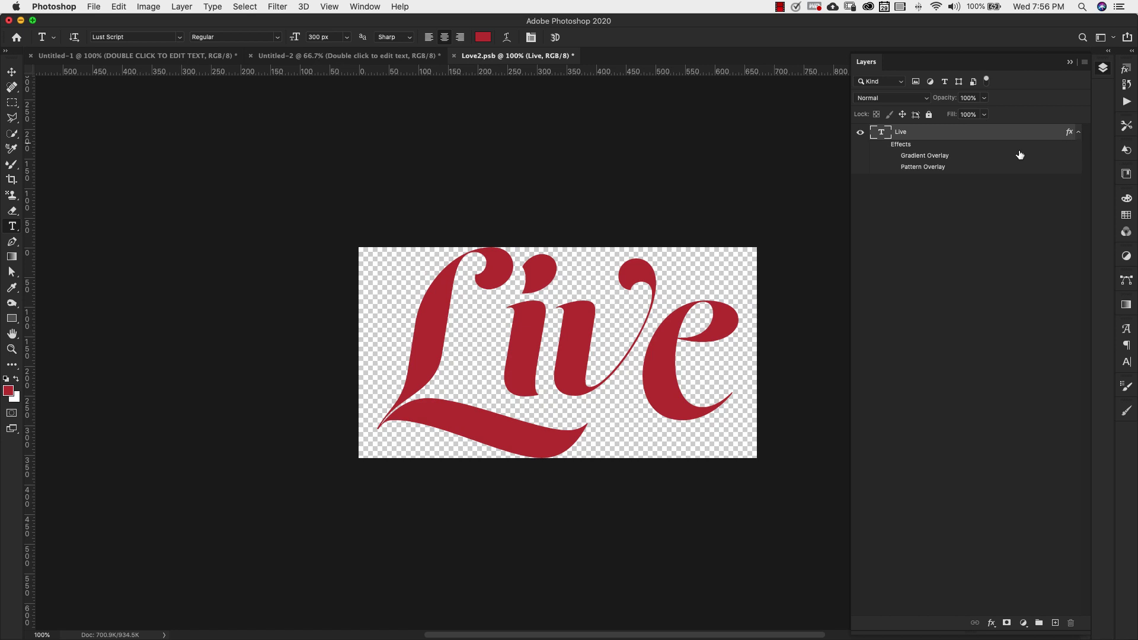
left_click(895, 156)
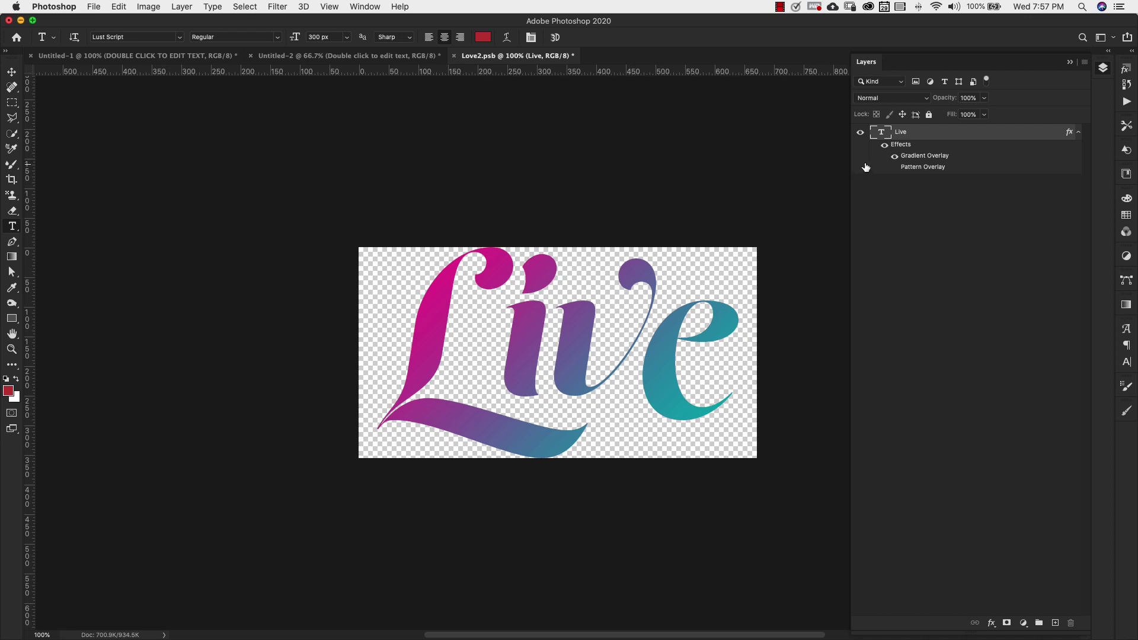
left_click(454, 56)
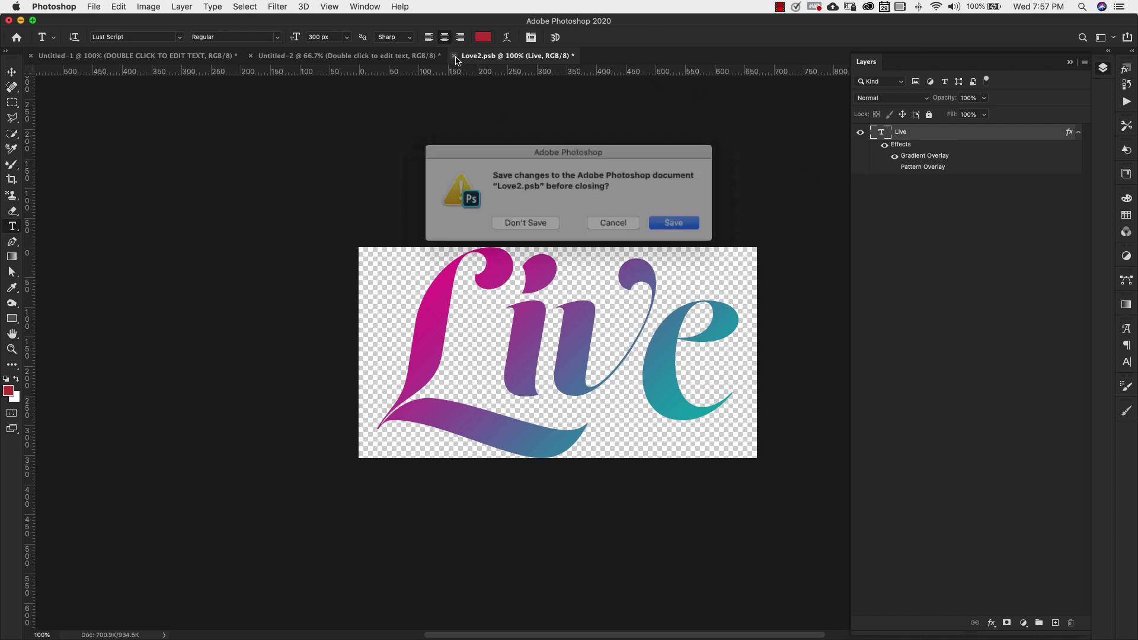
left_click(667, 223)
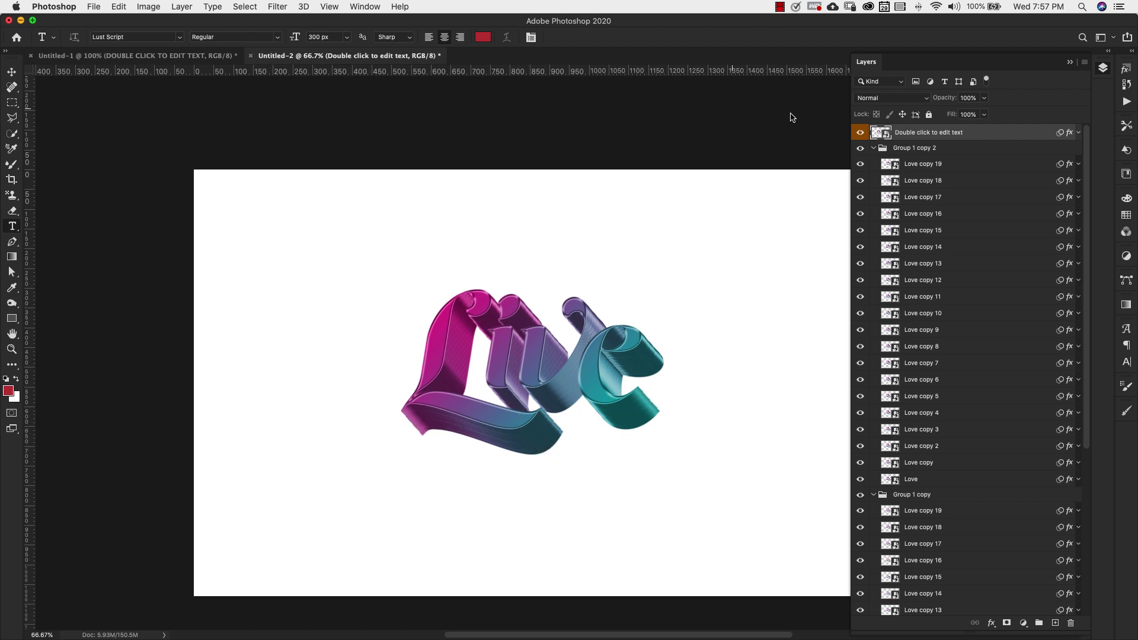
Step: Swap Live's Gradient Overlay for the blue streaked Pattern Overlay, save, and collapse all groups
double_click(887, 135)
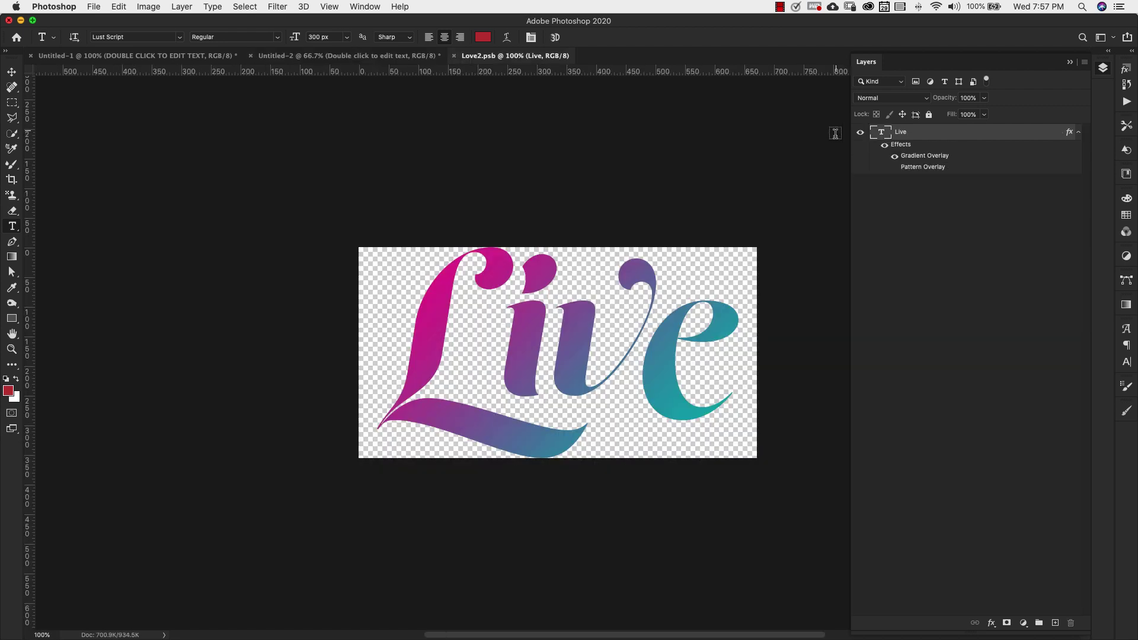
left_click(895, 156)
left_click(896, 168)
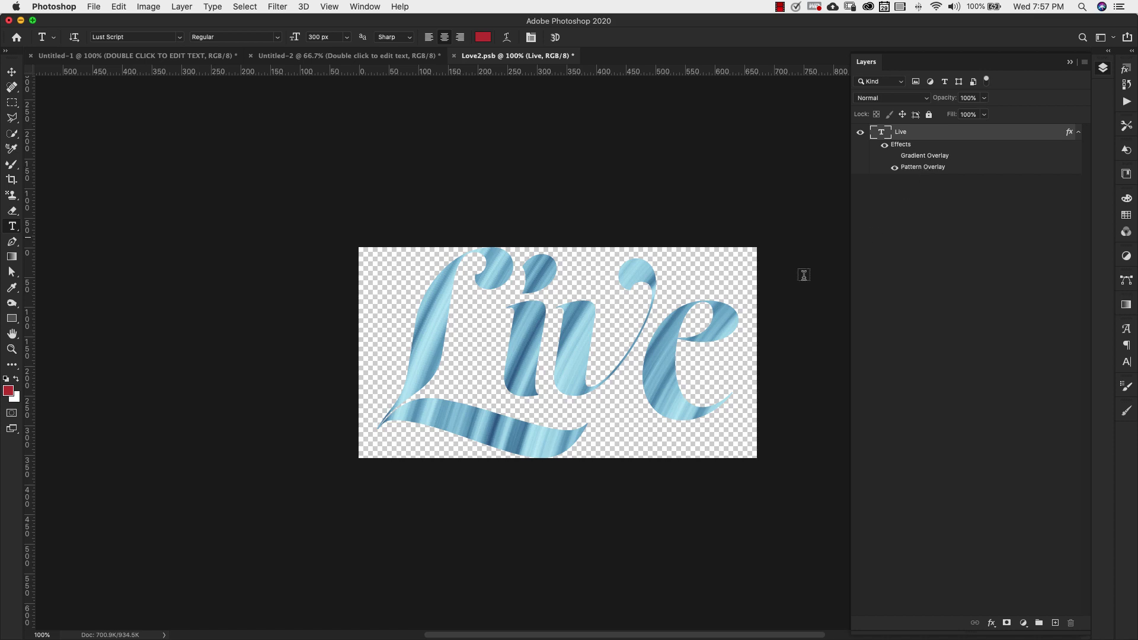
left_click(454, 55)
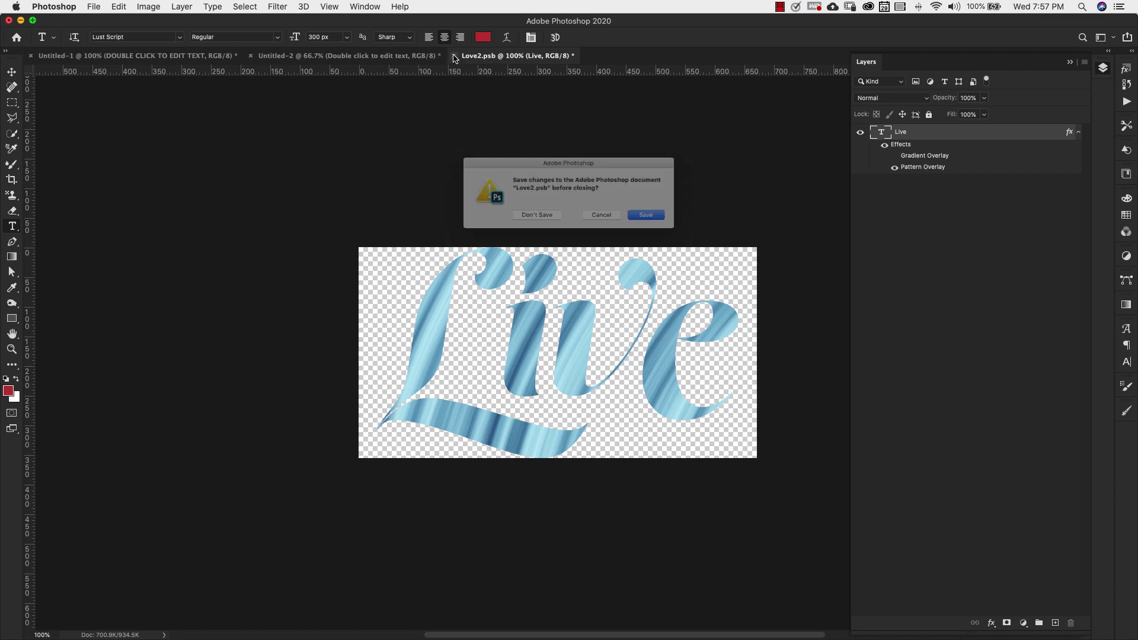
left_click(672, 219)
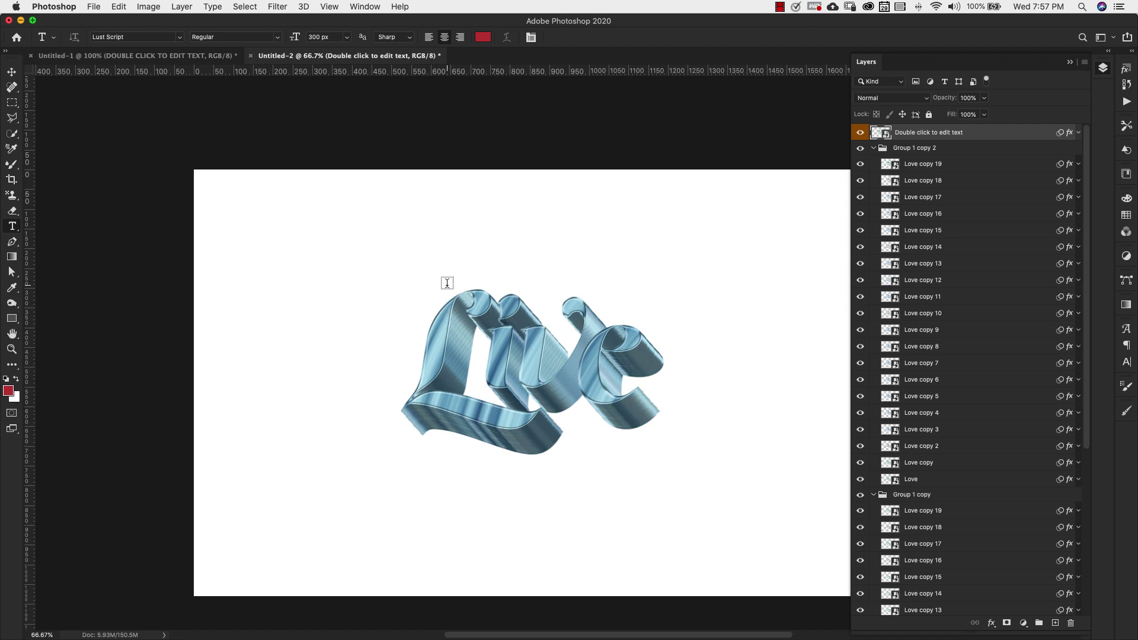
left_click(874, 148, "alt")
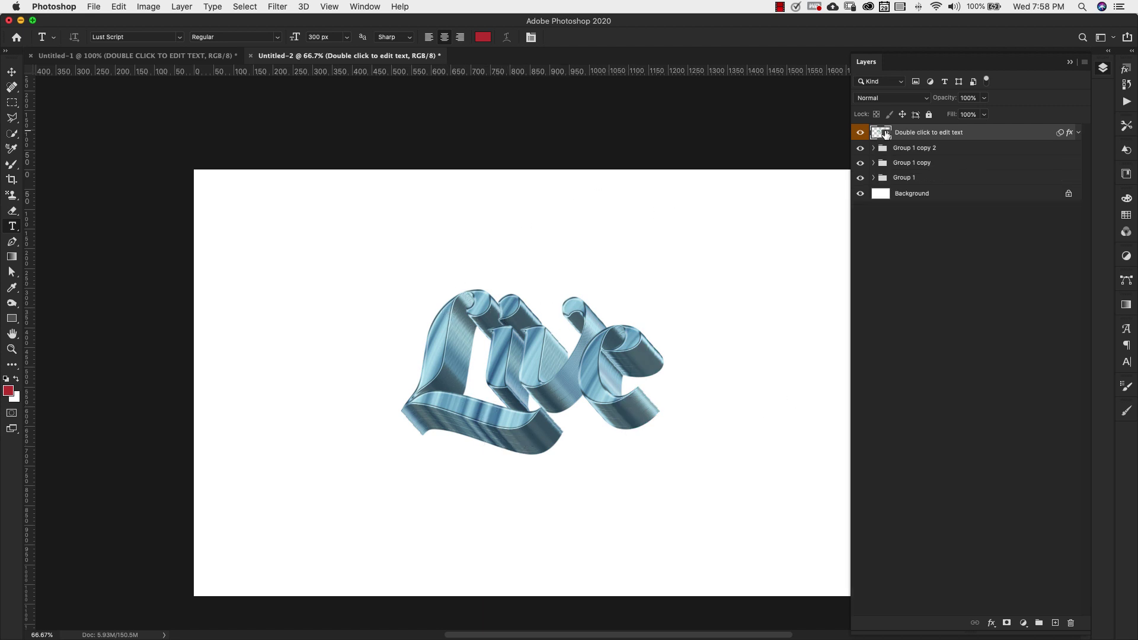
Step: Open Love2.psb from the smart object thumbnail to view the gradient Live text
double_click(887, 136)
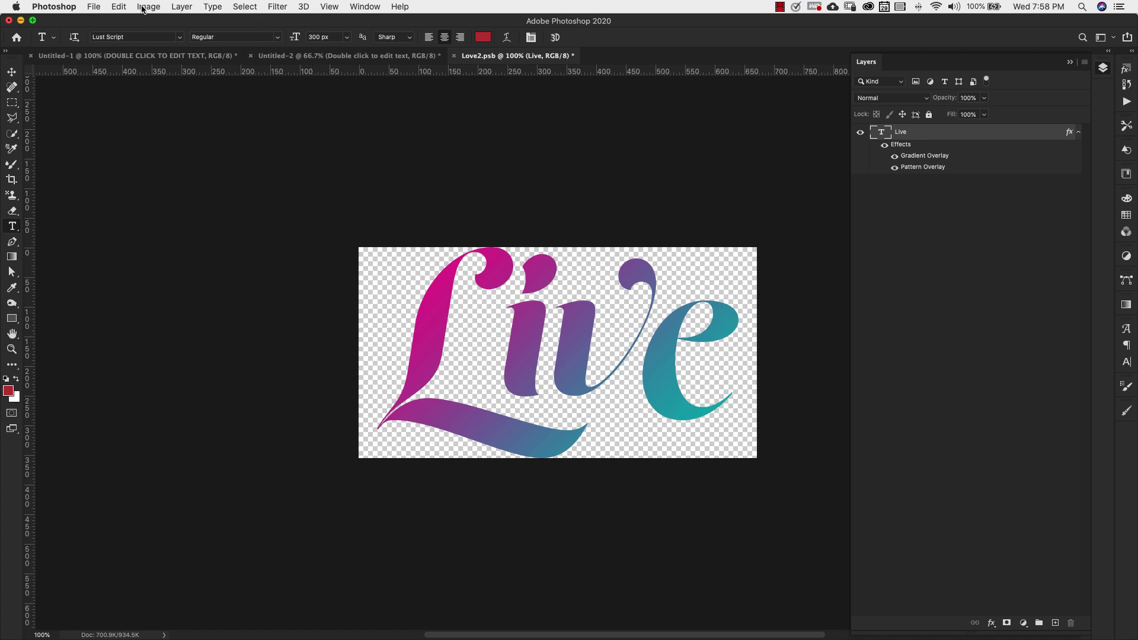
Step: Widen the smart object canvas to 1400 pixels in Canvas Size
left_click(143, 9)
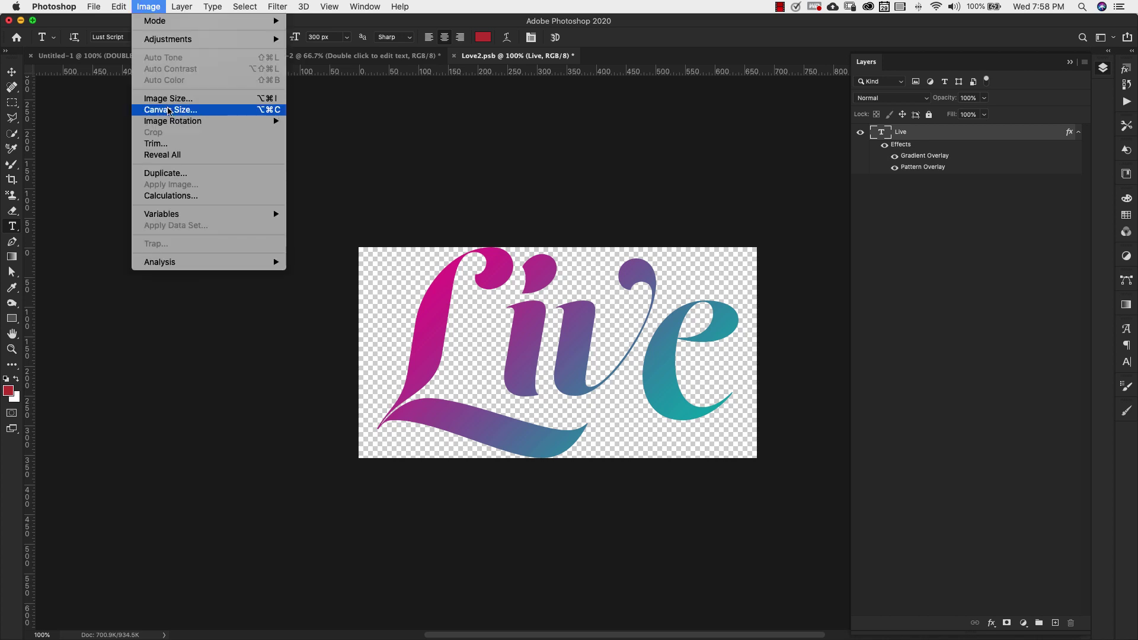
left_click(170, 111)
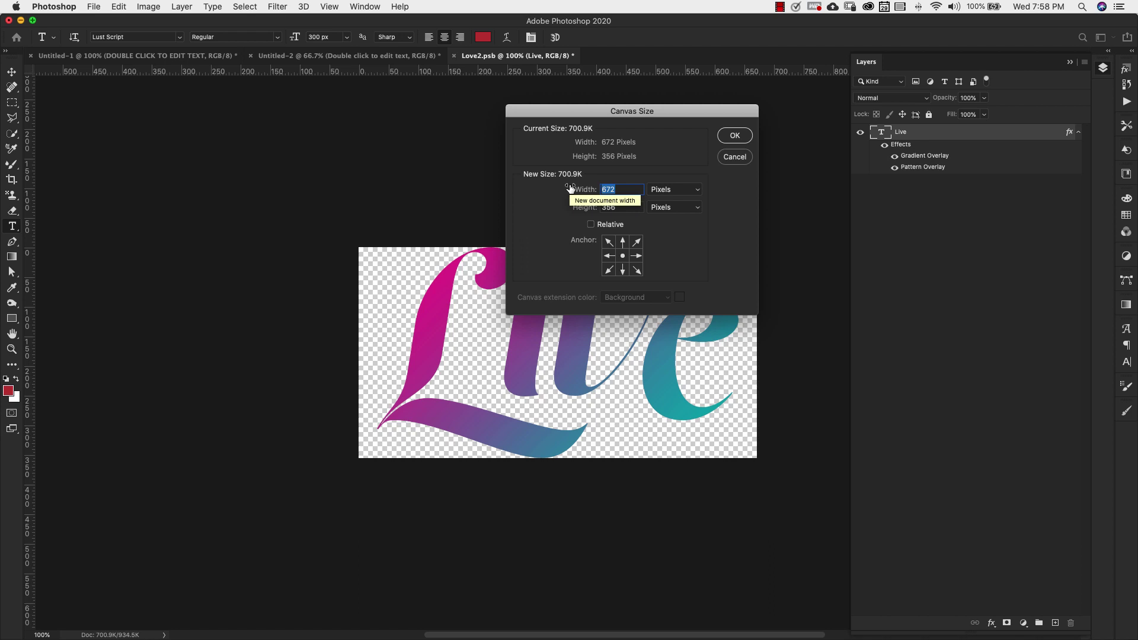
type("1400")
left_click(731, 141)
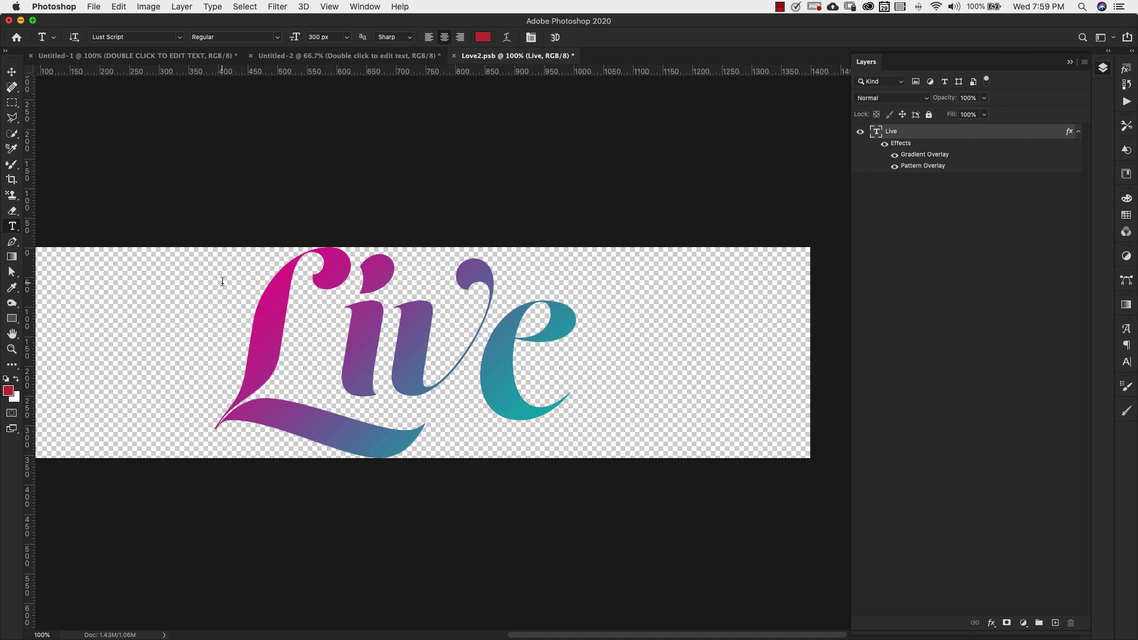
Step: Replace the word 'Live' with 'Laugh' and inspect glyph alternates for its letters
left_click_drag(251, 313, 539, 323)
type("Laugh")
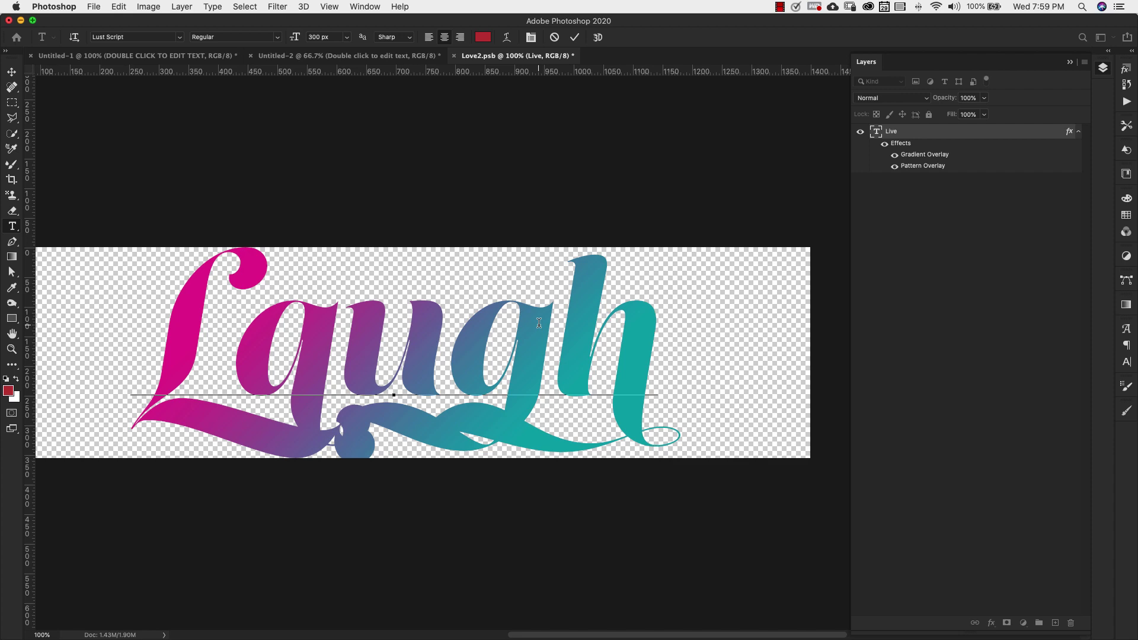
scroll(568, 457, "down", 2)
key("Left")
key("shift+Left")
left_click_drag(232, 356, 340, 356)
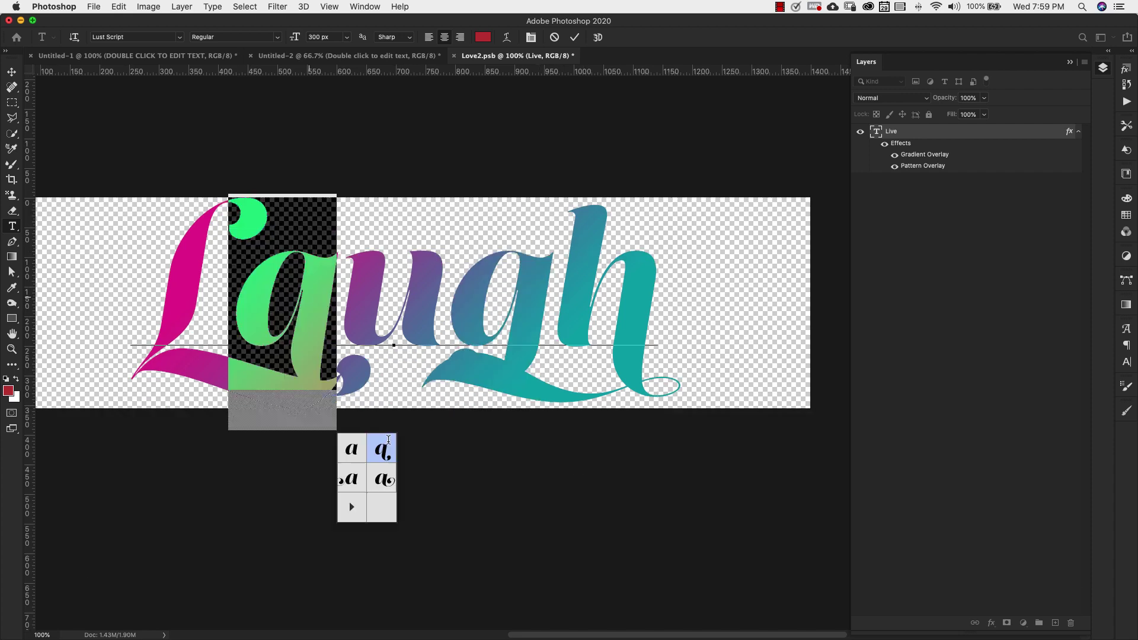
left_click_drag(546, 492, 737, 488)
Step: Commit the 'Laugh' text, then close Love2.psb and save its changes
key("super+Return")
key("v")
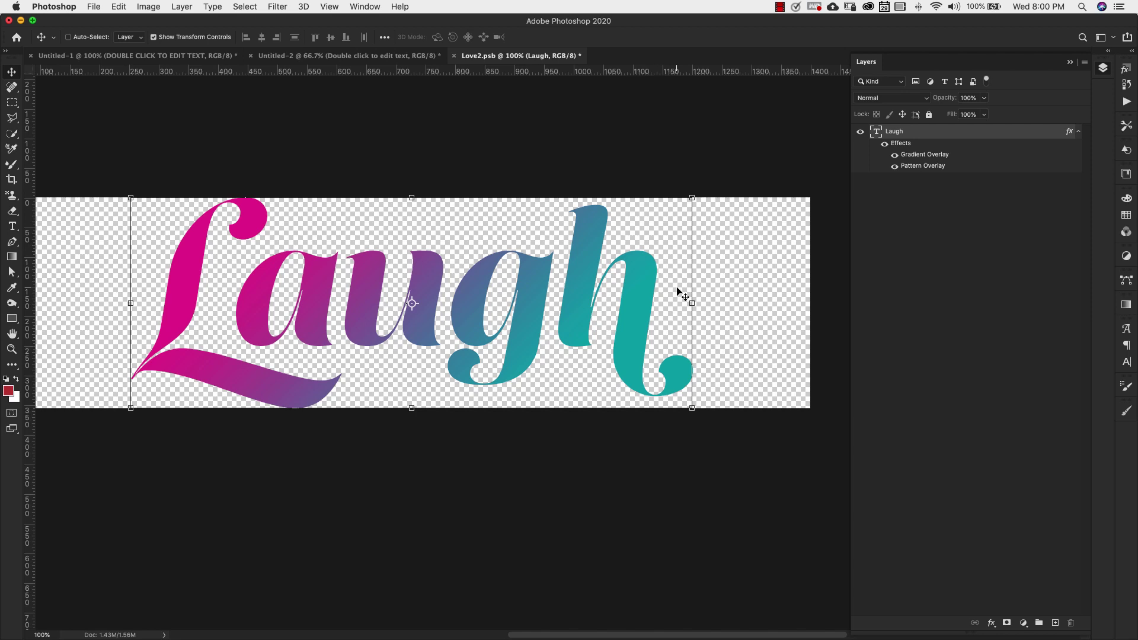
left_click(455, 56)
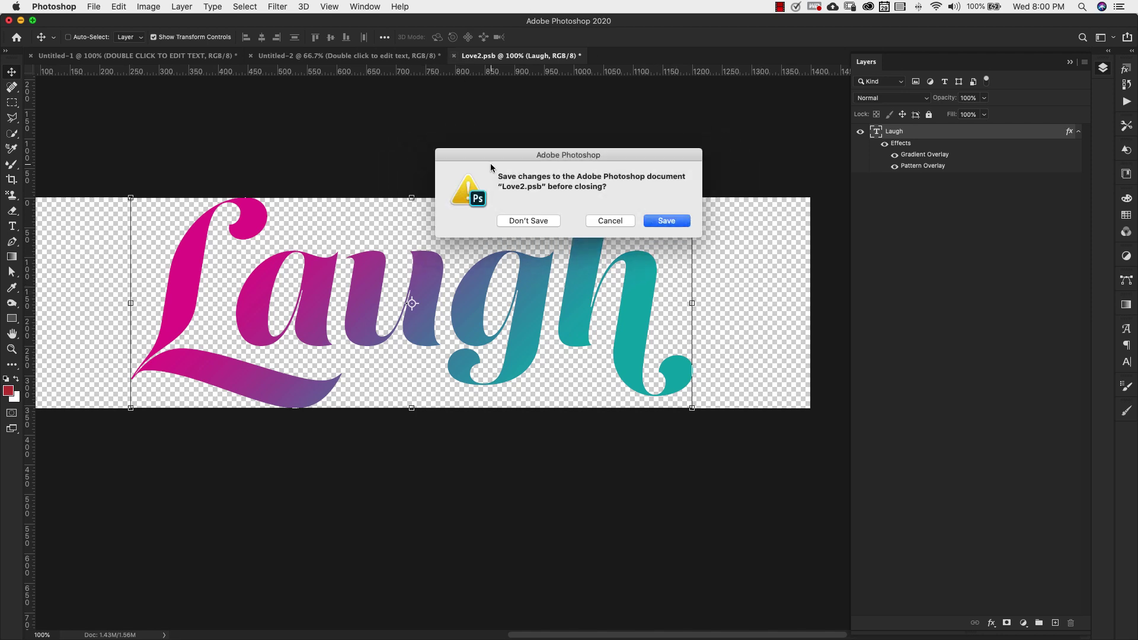
left_click(667, 221)
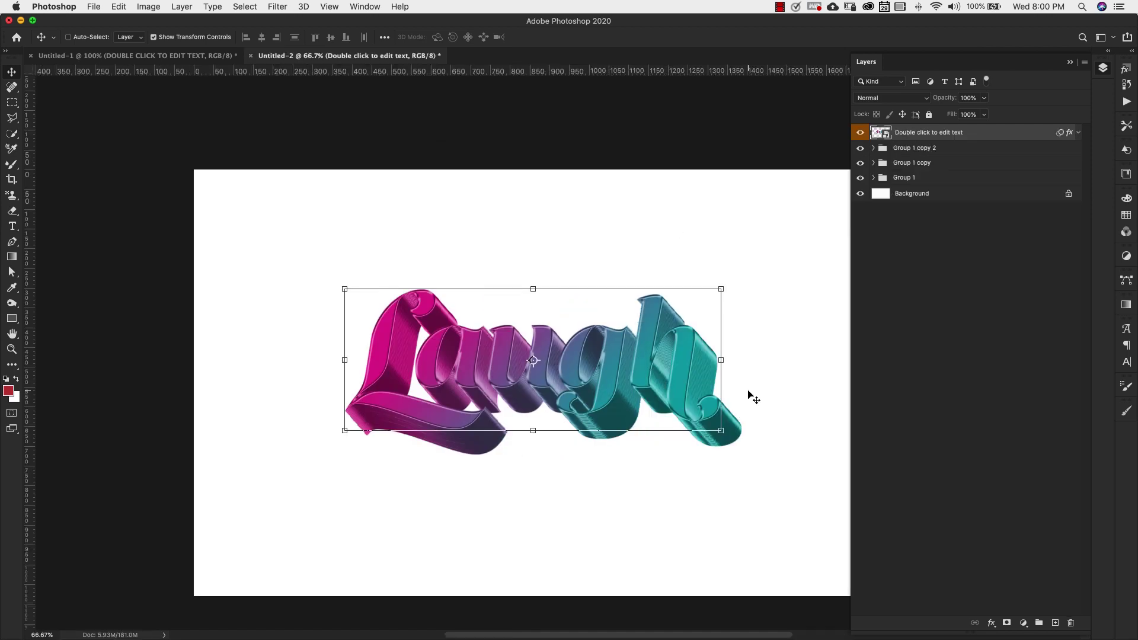
Step: Reopen the smart object and scale the 'Laugh' text larger
double_click(886, 134)
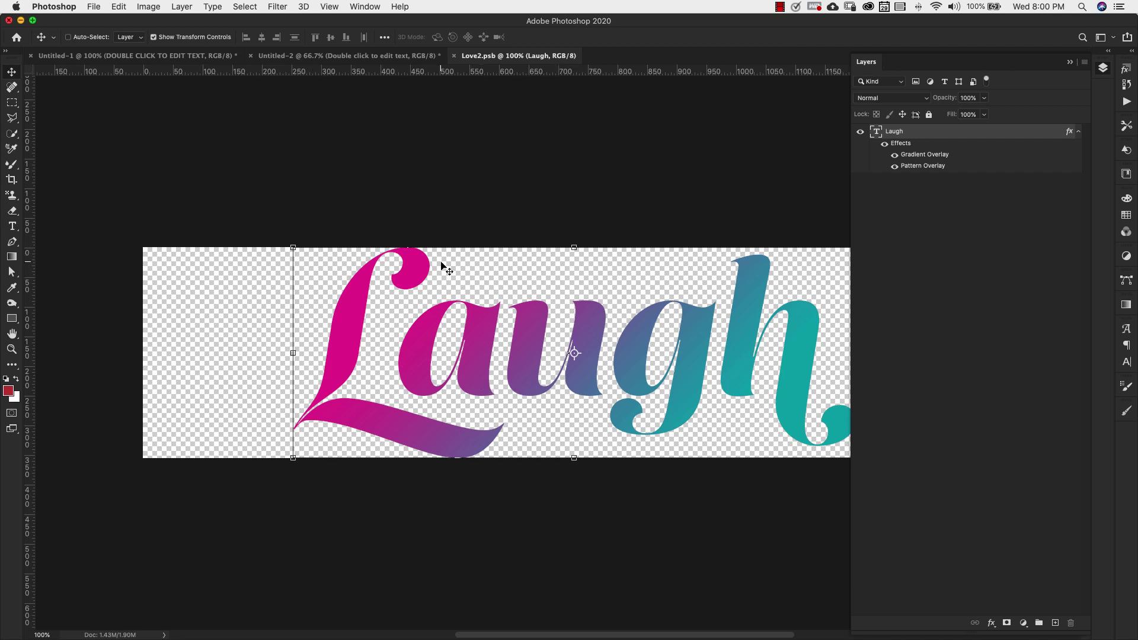
left_click_drag(293, 247, 259, 236)
scroll(433, 306, "right", 6)
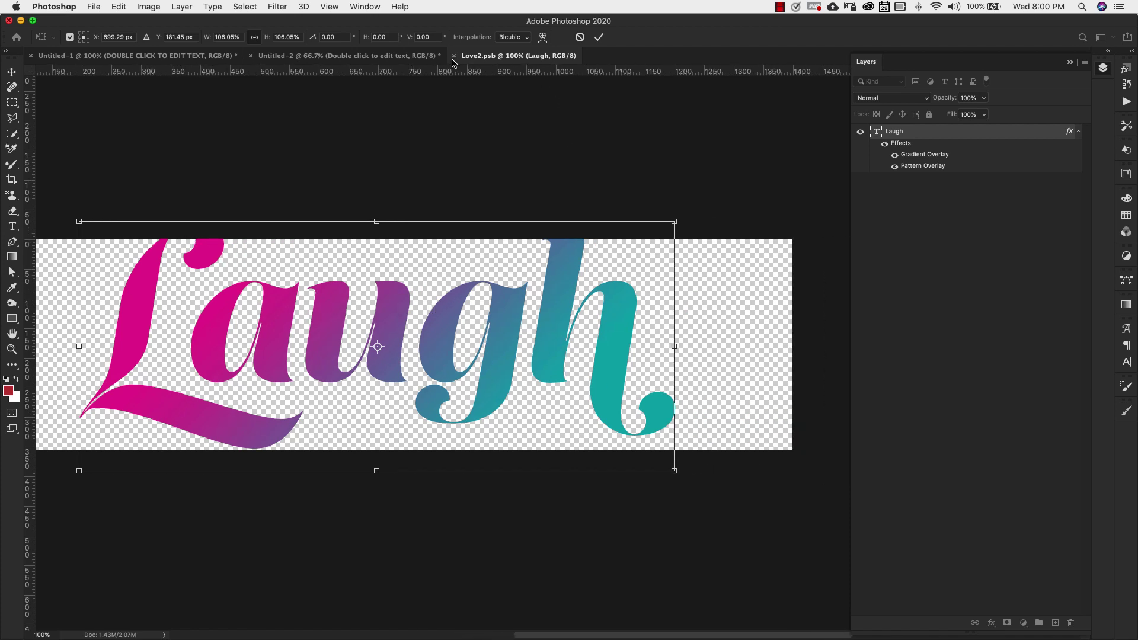
key("Return")
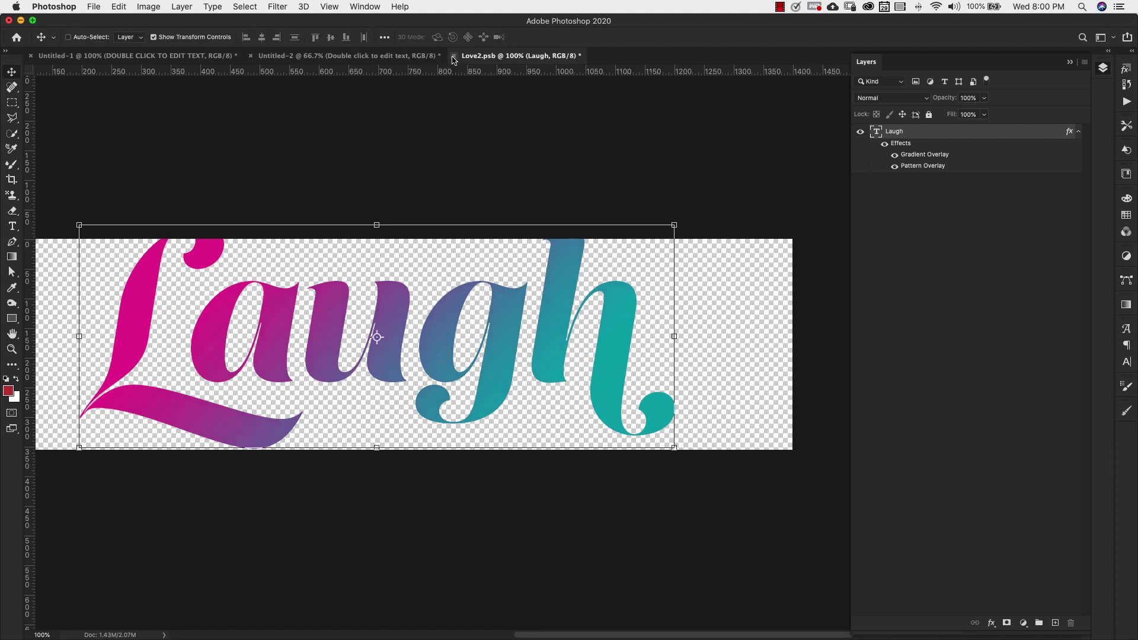
Step: Save and close the smart object, then select the Background layer in Untitled-2
key("super+s")
key("super+w")
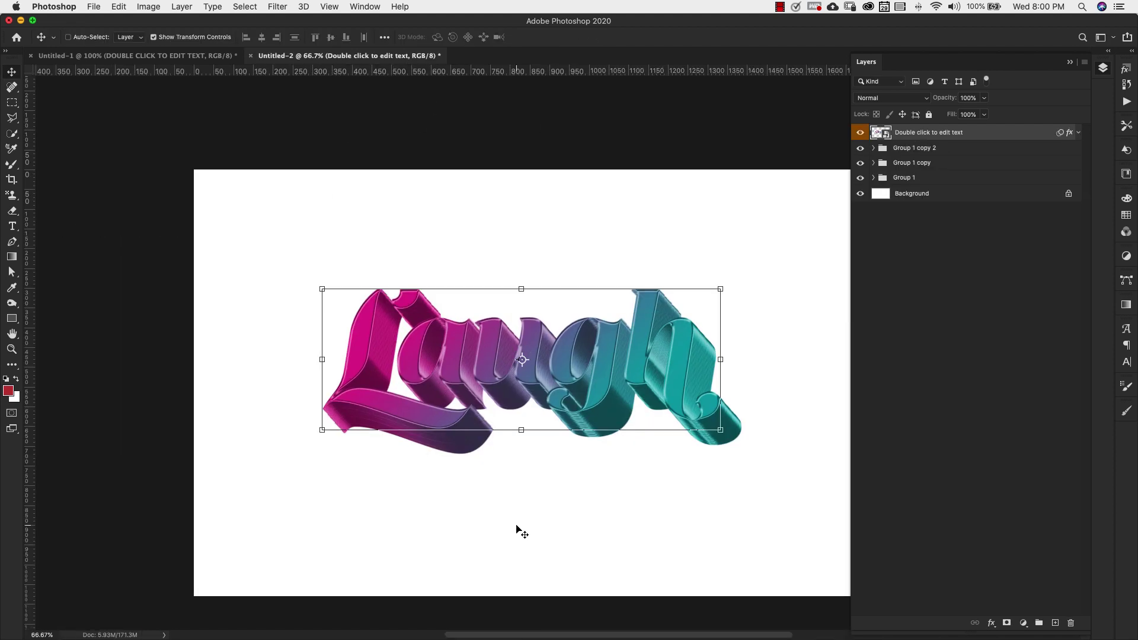
left_click(940, 195)
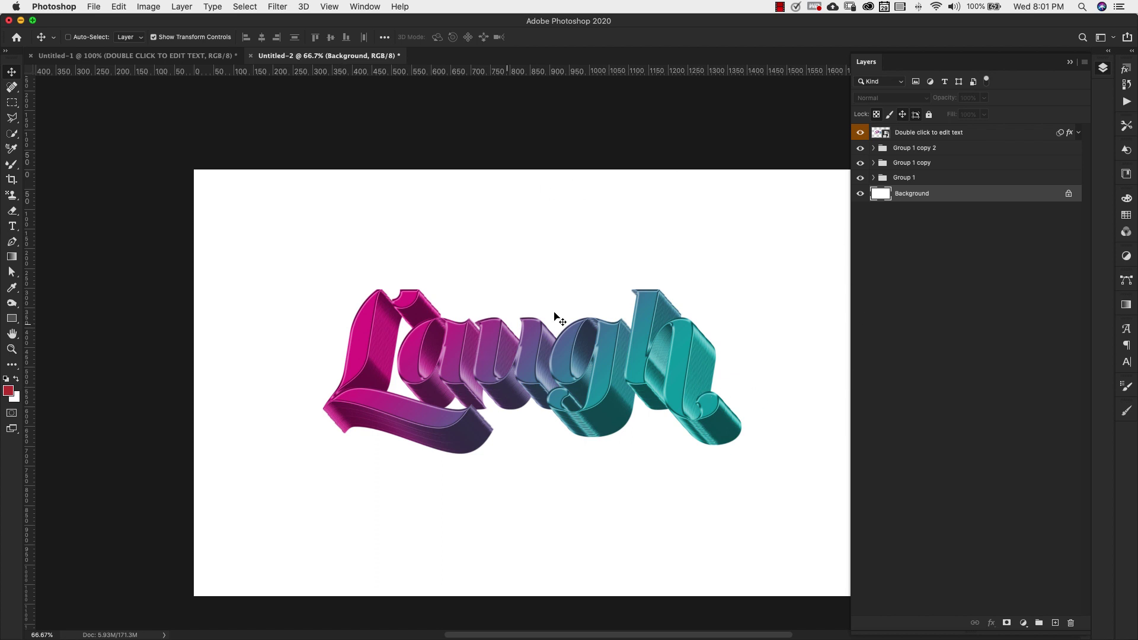
Step: Reopen the smart object, scale 'Laugh' down to about 93% and nudge it up 2 px
double_click(887, 134)
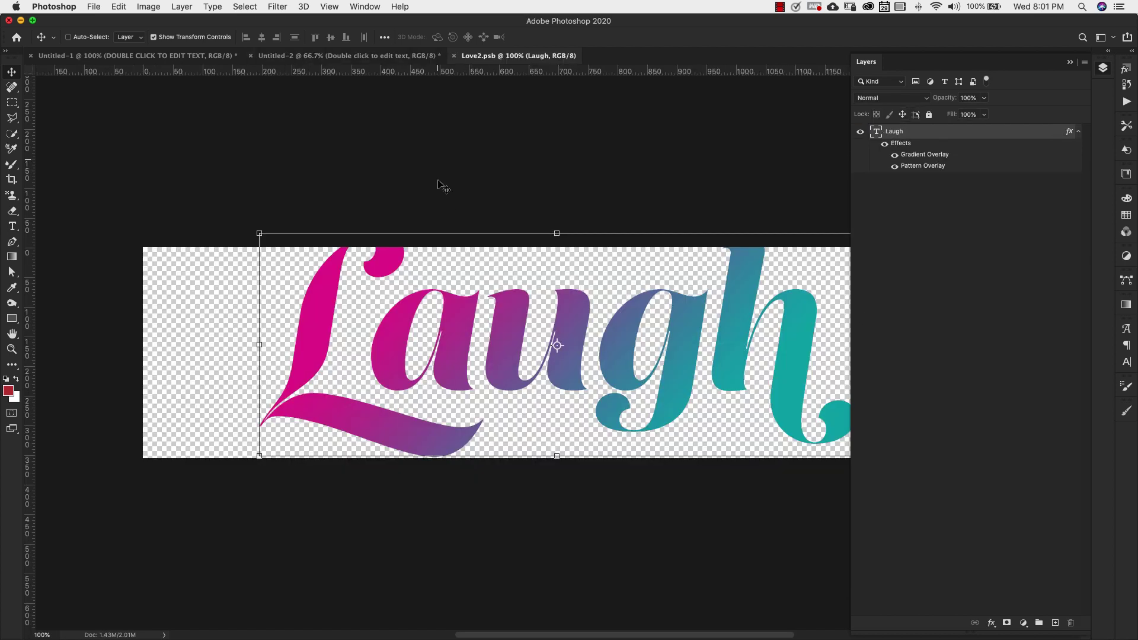
left_click_drag(557, 233, 557, 248)
key("Up")
key("Up")
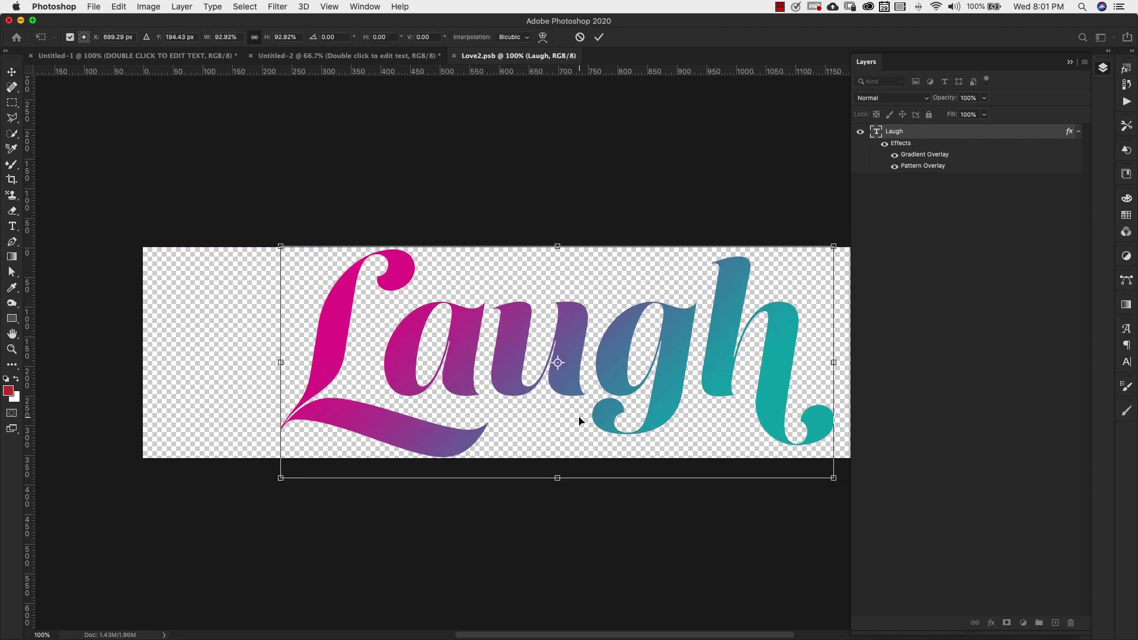
scroll(509, 389, "right", 5)
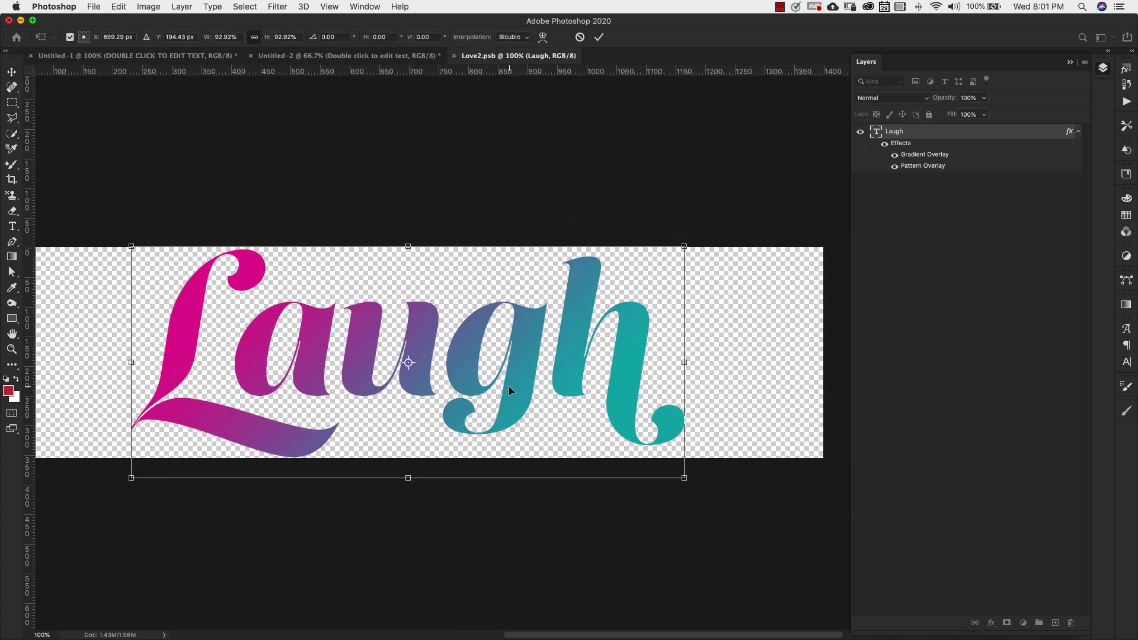
scroll(518, 389, "left", 2)
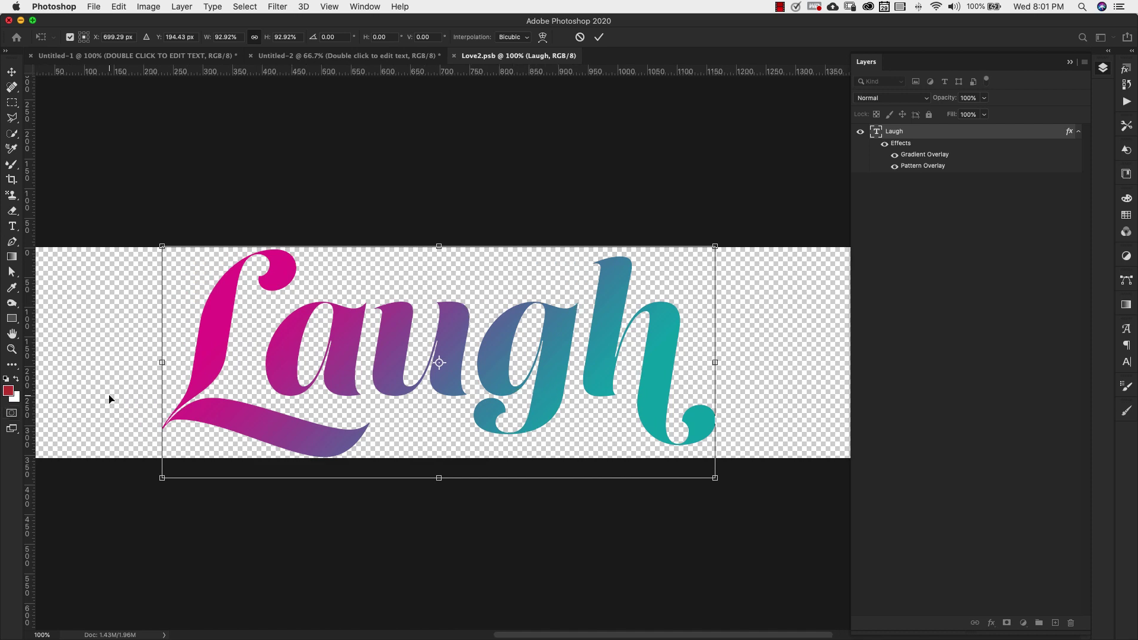
Step: Close Love2.psb and save the changes so the 3D lettering updates
left_click(150, 7)
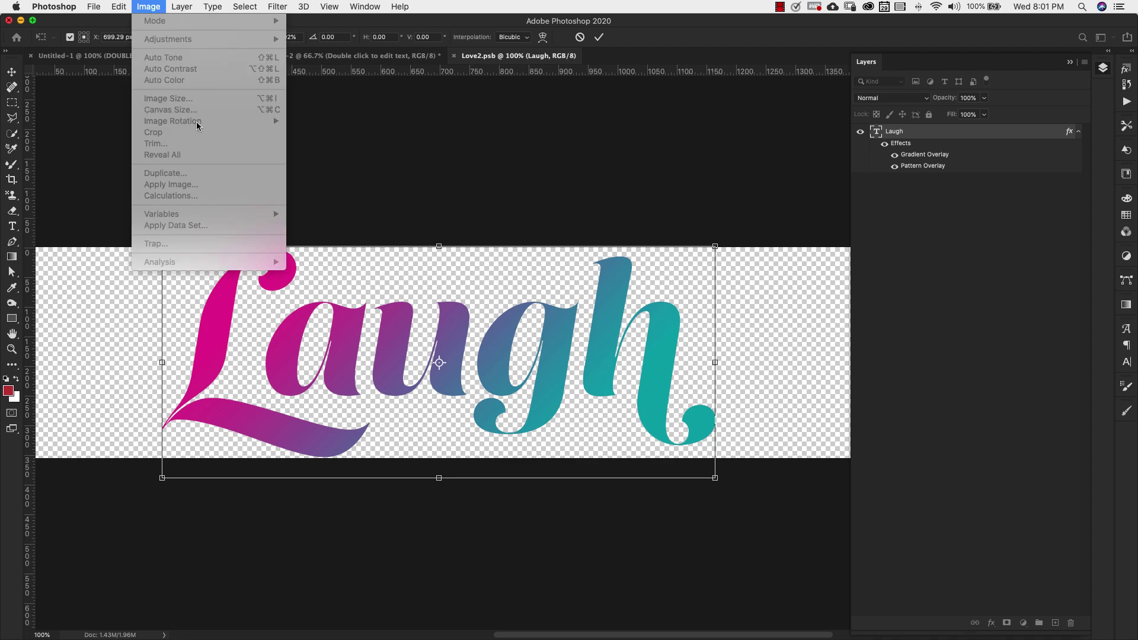
left_click(1034, 361)
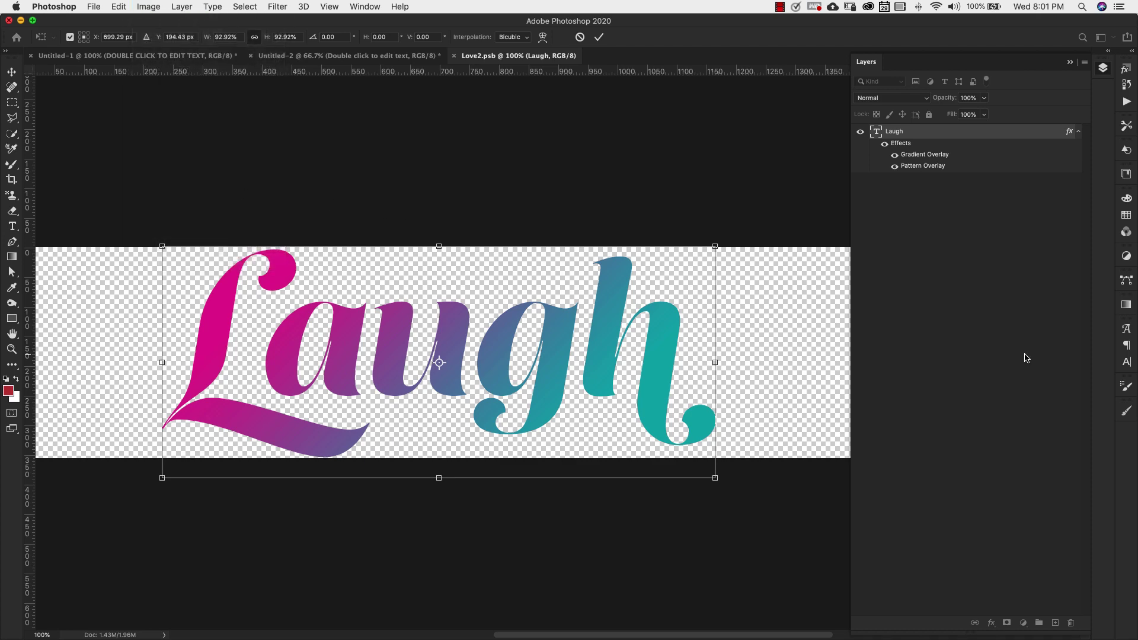
key("super+w")
left_click(656, 223)
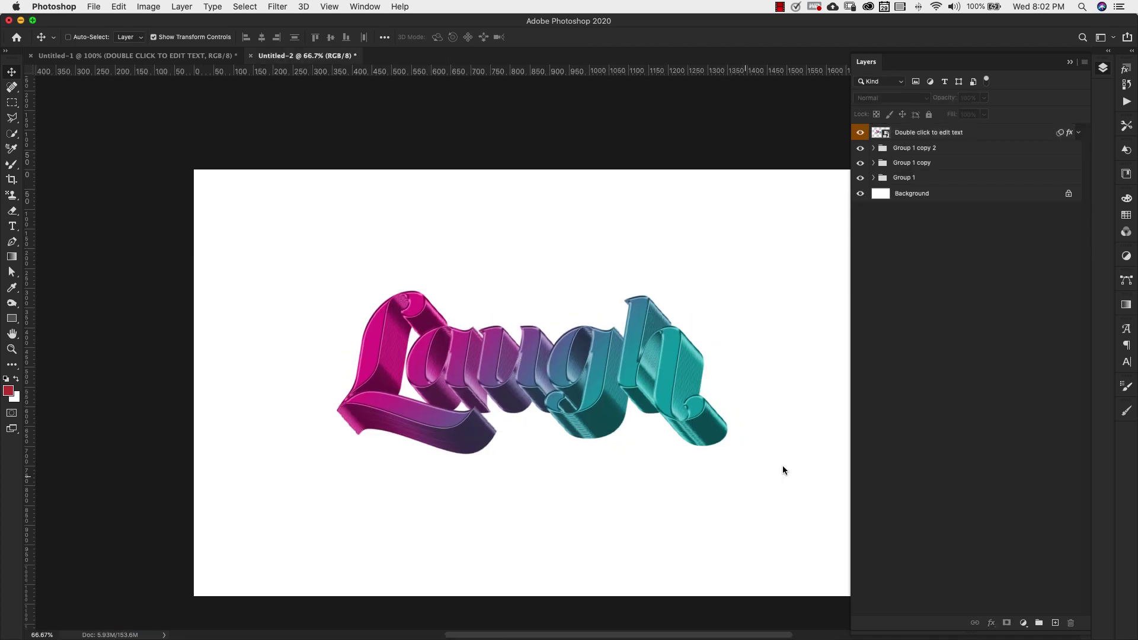